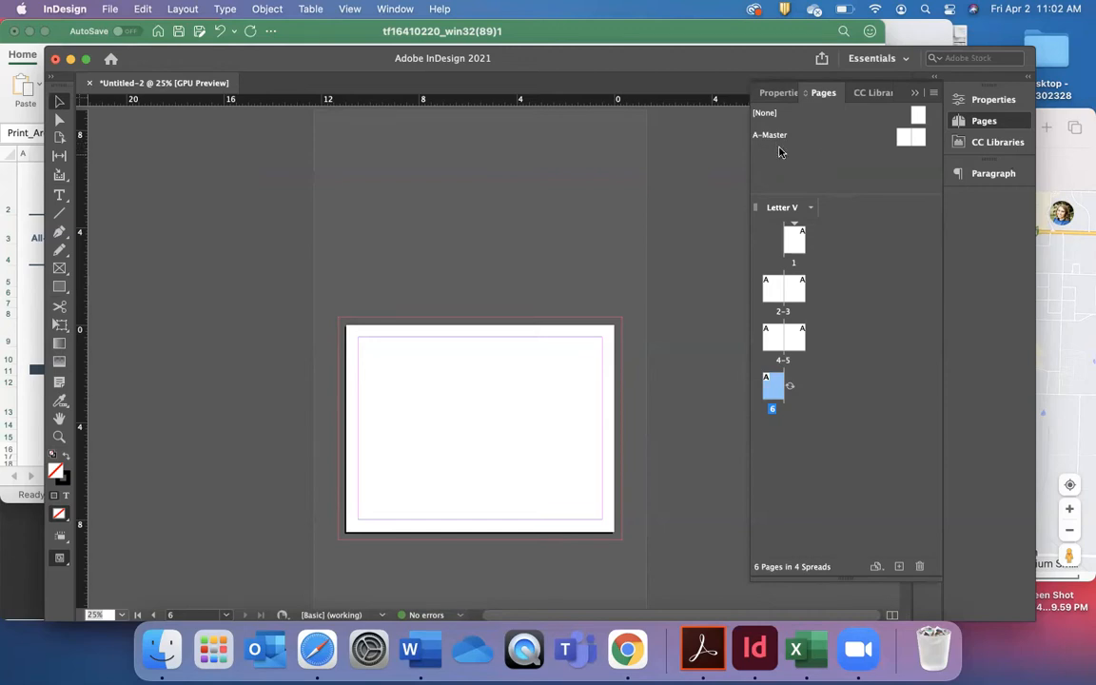
Open the A-Master spread and add a text frame reading "Go bears!" on the upper part of its right-hand page.
left_click(845, 297)
scroll(523, 465, "up", 5)
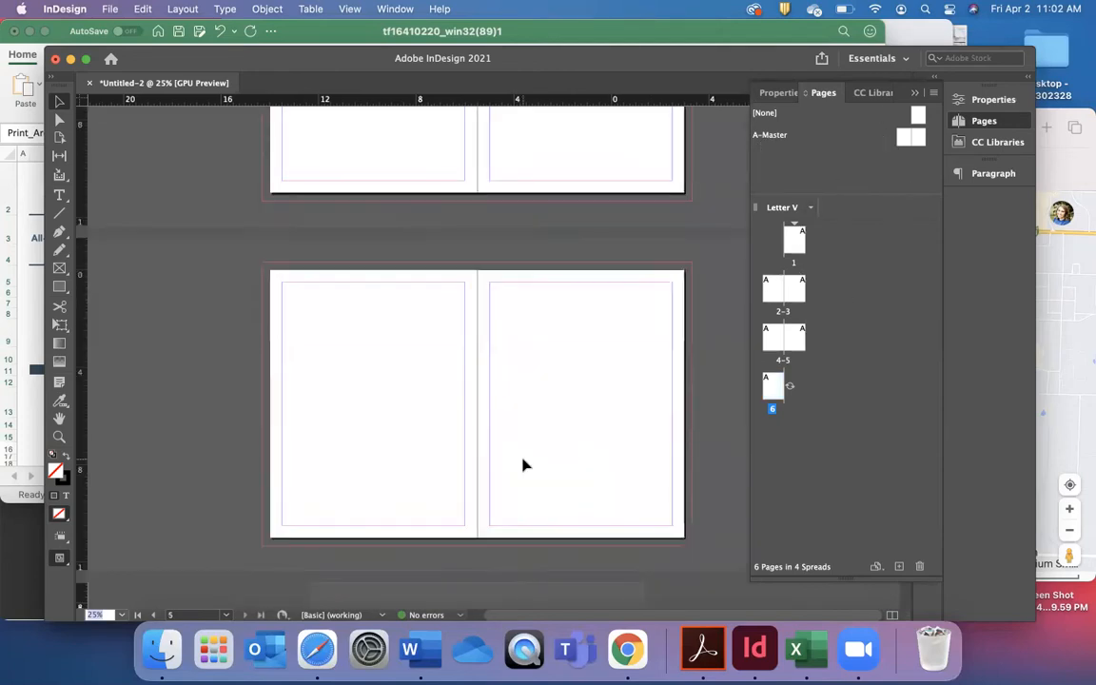
scroll(522, 465, "up", 3)
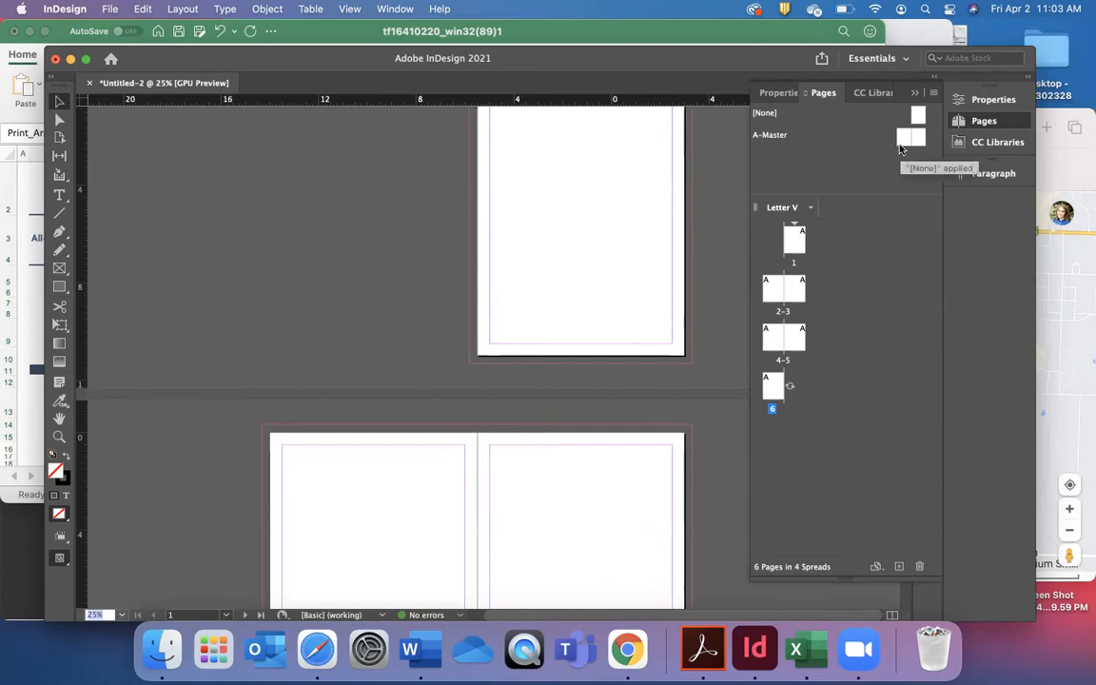
left_click(795, 243)
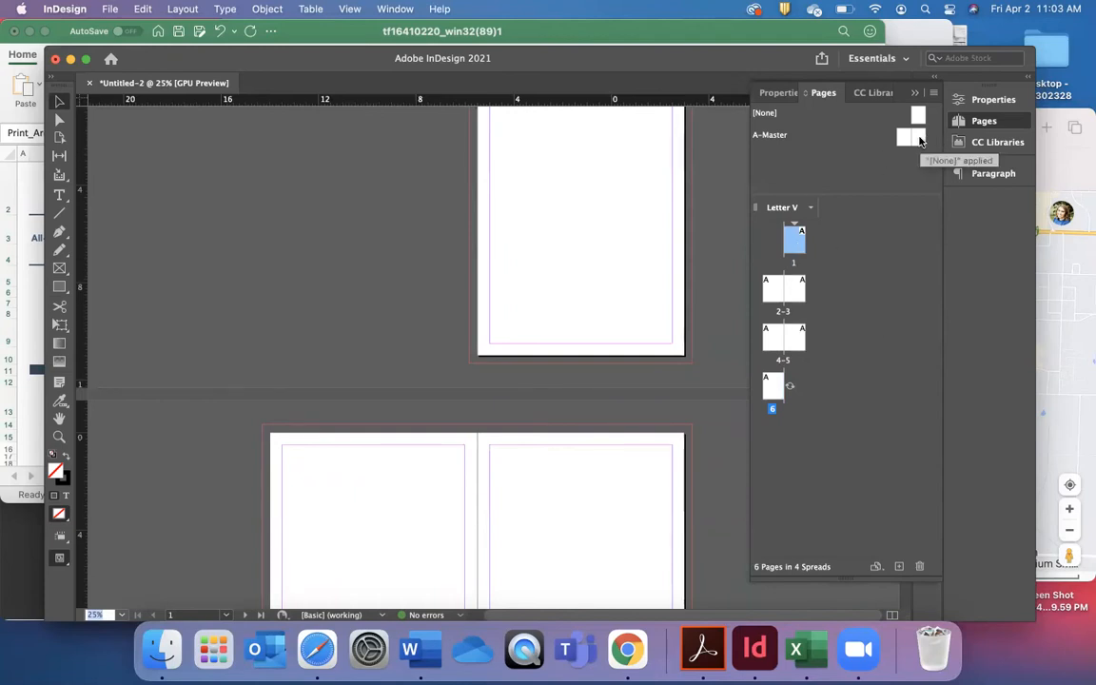
double_click(918, 140)
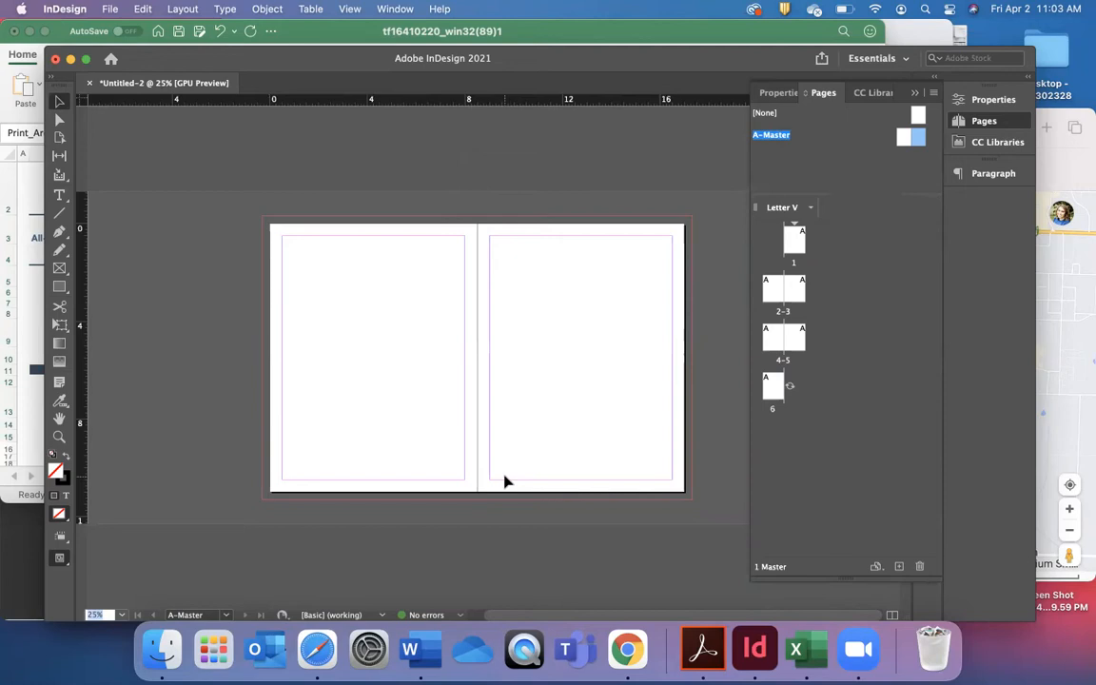
left_click(59, 195)
left_click_drag(510, 313, 615, 368)
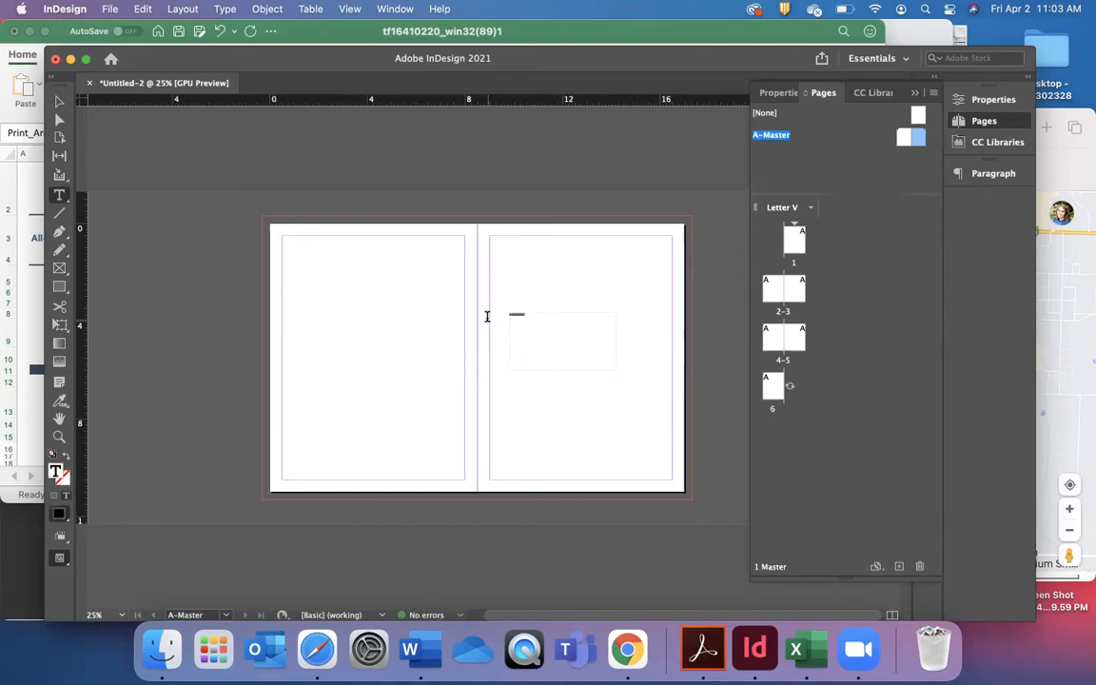
Select the "Go bears!" text on A-Master and set its font size to 60 pt.
left_click_drag(487, 314, 525, 315)
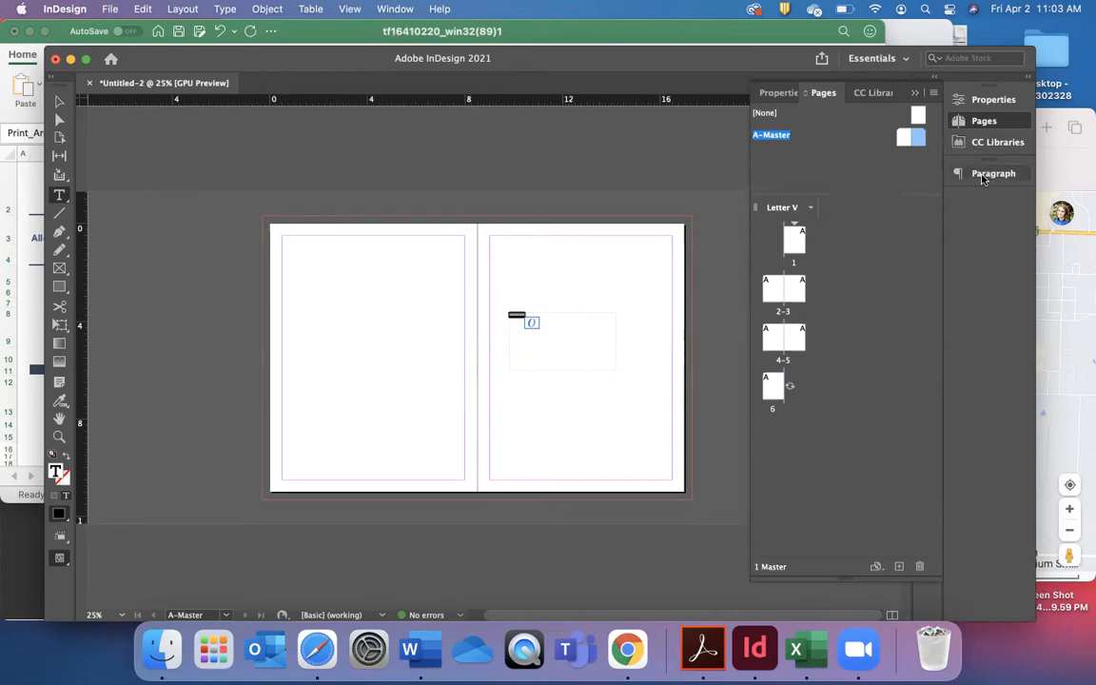
left_click(914, 98)
left_click(926, 142)
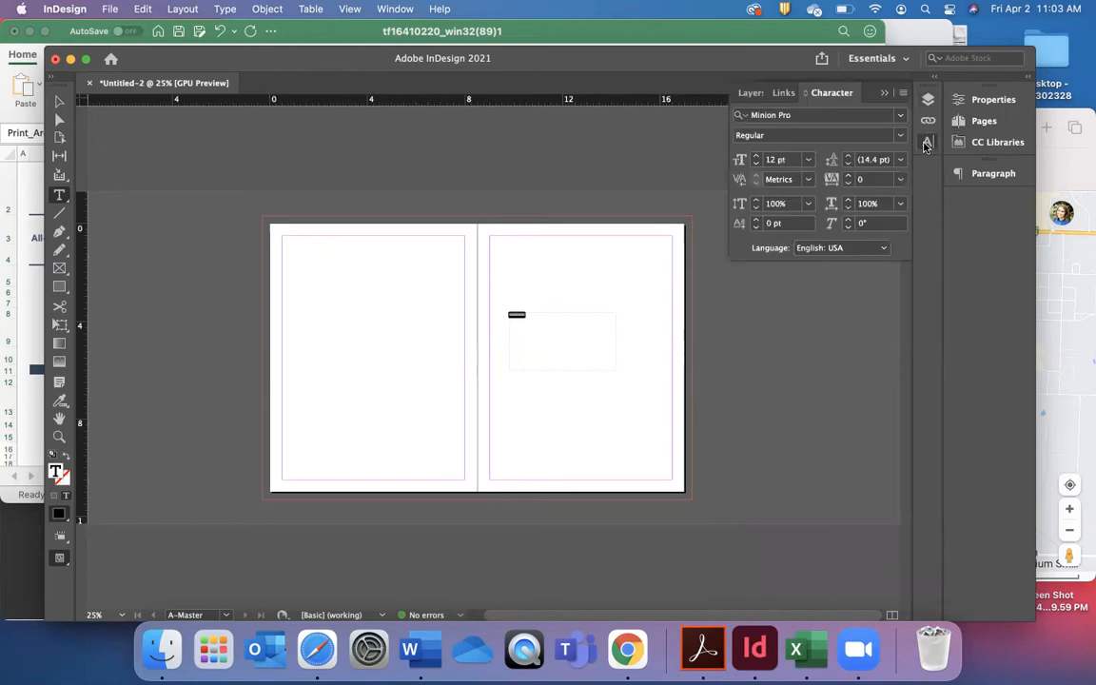
left_click(807, 160)
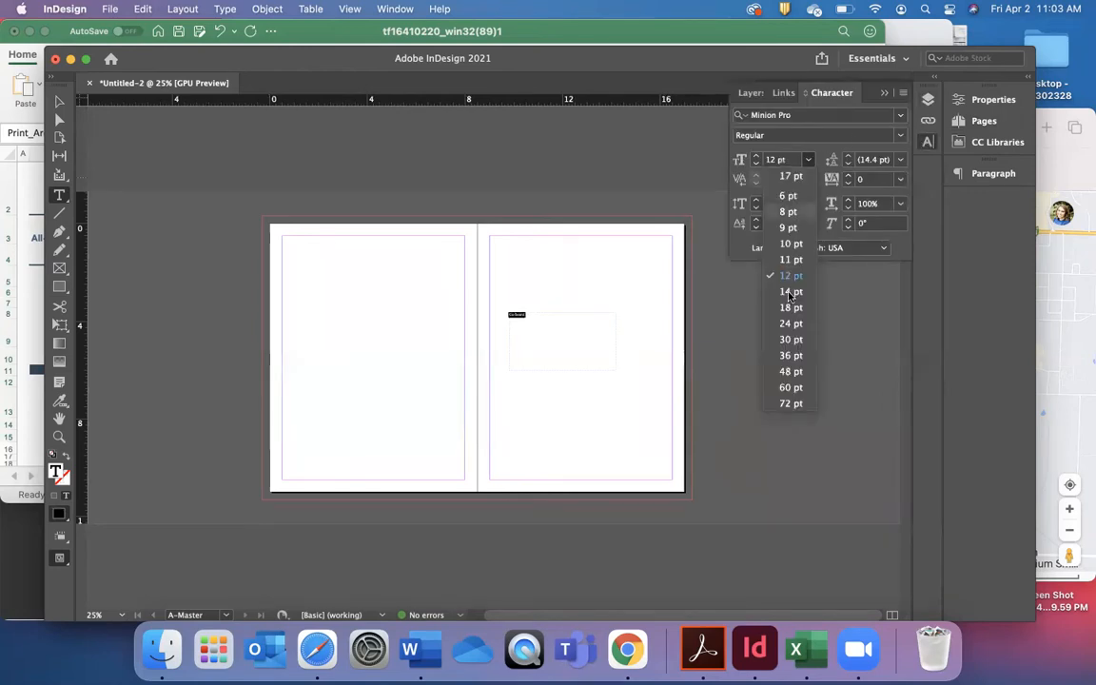
left_click(789, 371)
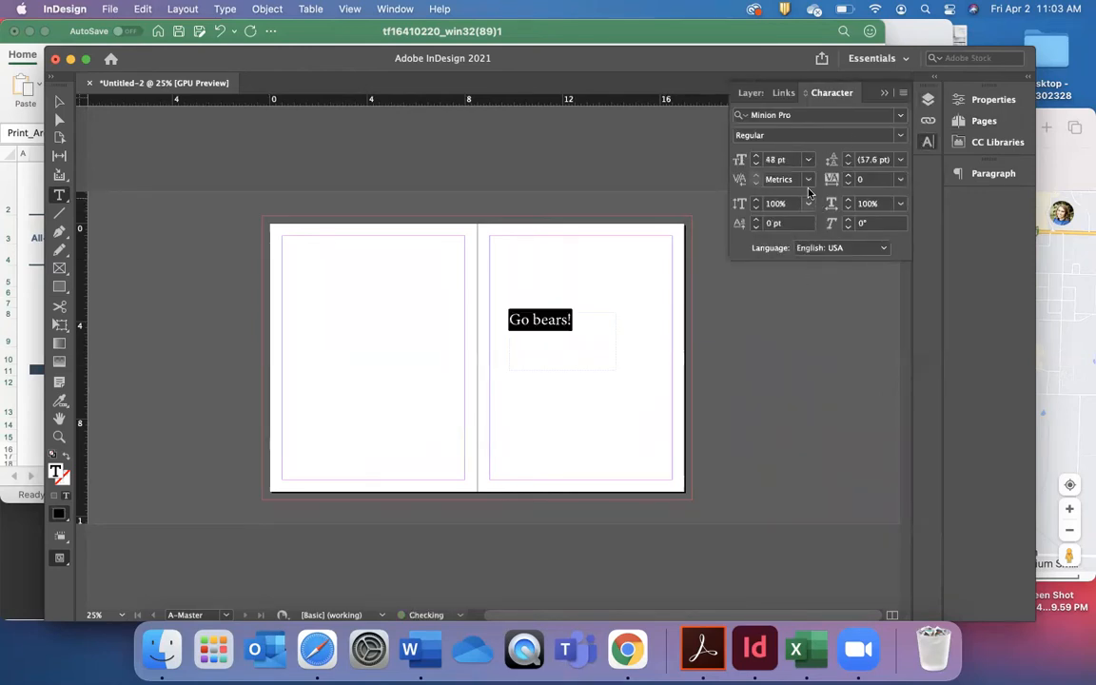
left_click(807, 160)
left_click(787, 385)
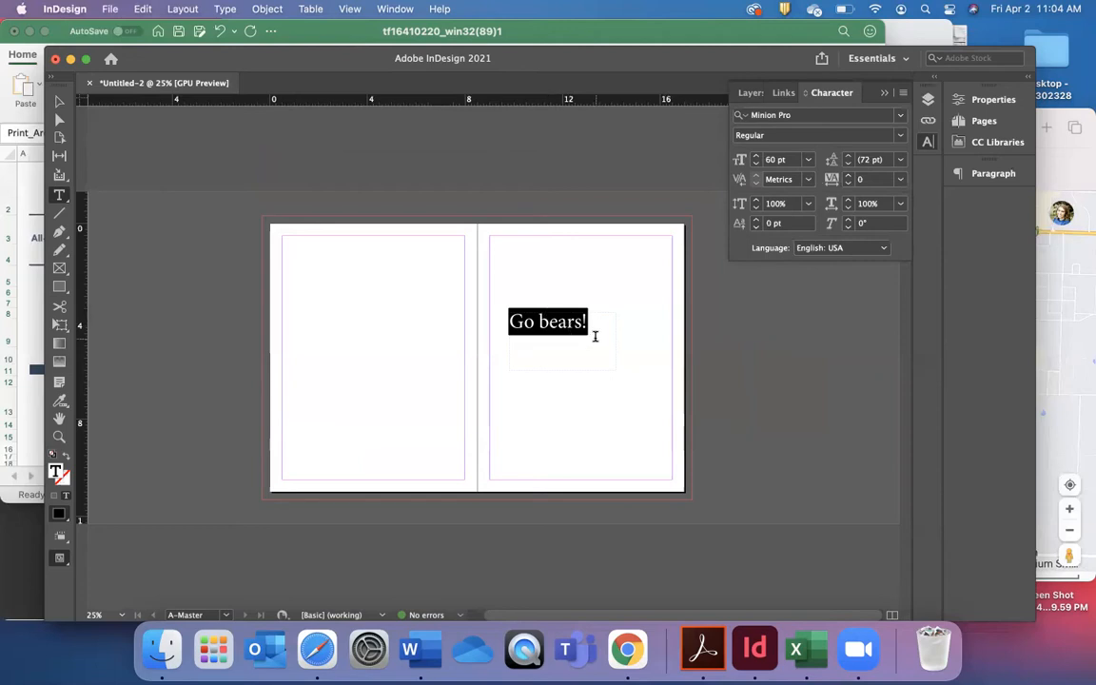
Capitalize the second word so the A-Master text reads "Go Bears!", and deselect the frame.
left_click(548, 316)
key("BackSpace")
type("B")
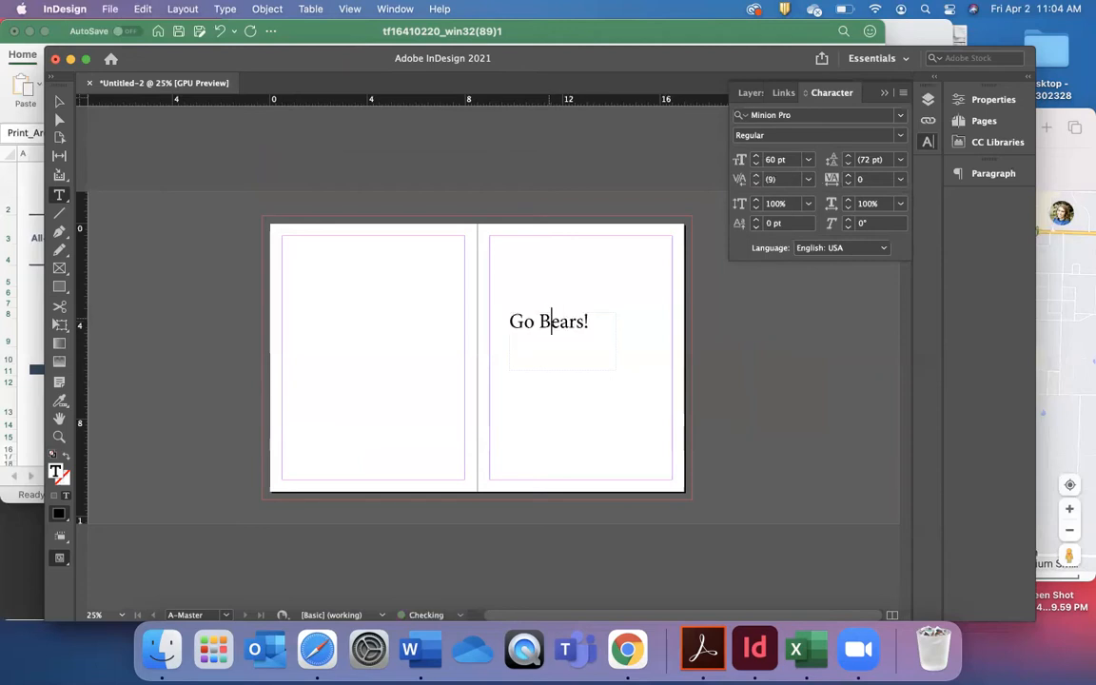
left_click(59, 101)
left_click(236, 281)
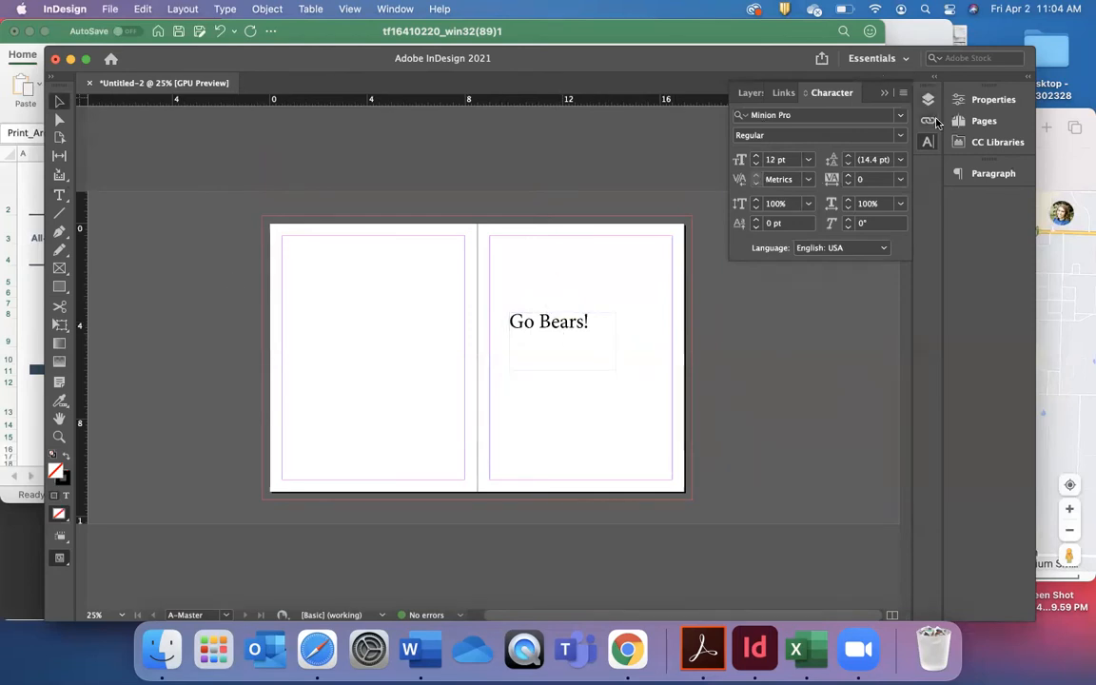
Go to page 1 and look through the document spreads to check which pages carry the A-Master text.
left_click(992, 124)
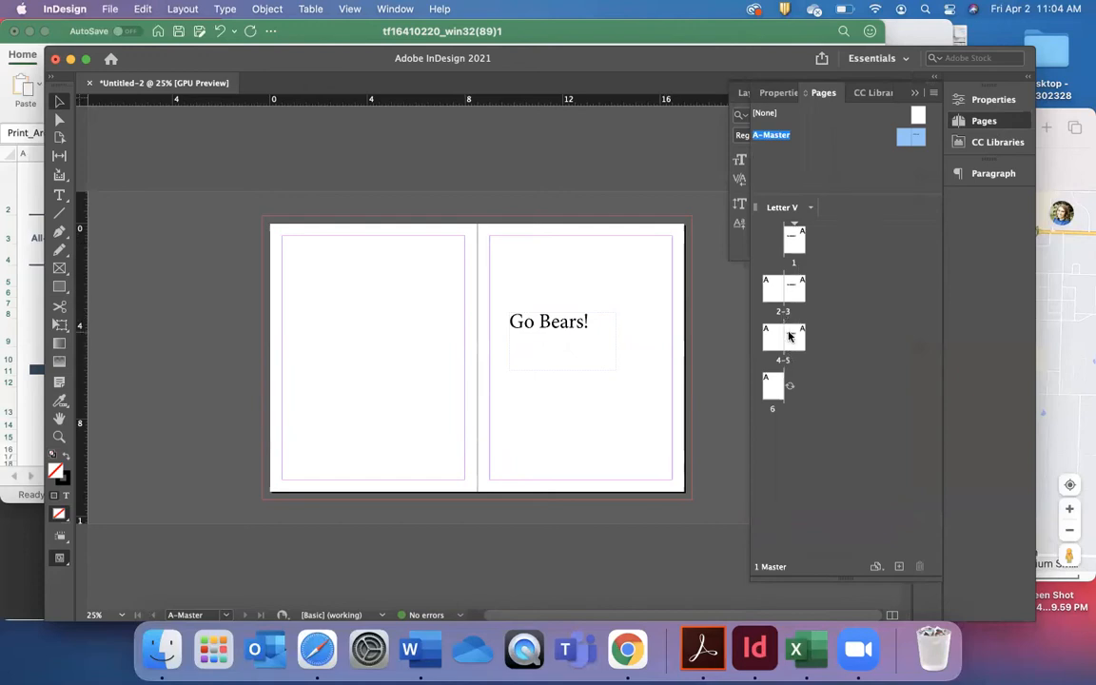
left_click(795, 291)
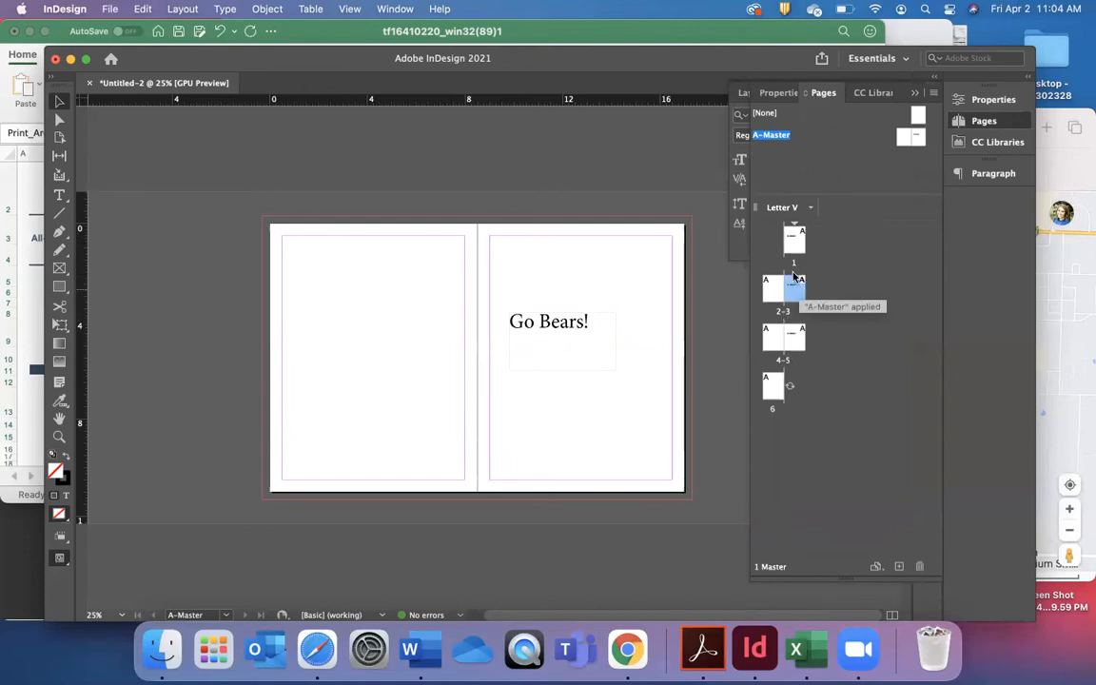
double_click(793, 240)
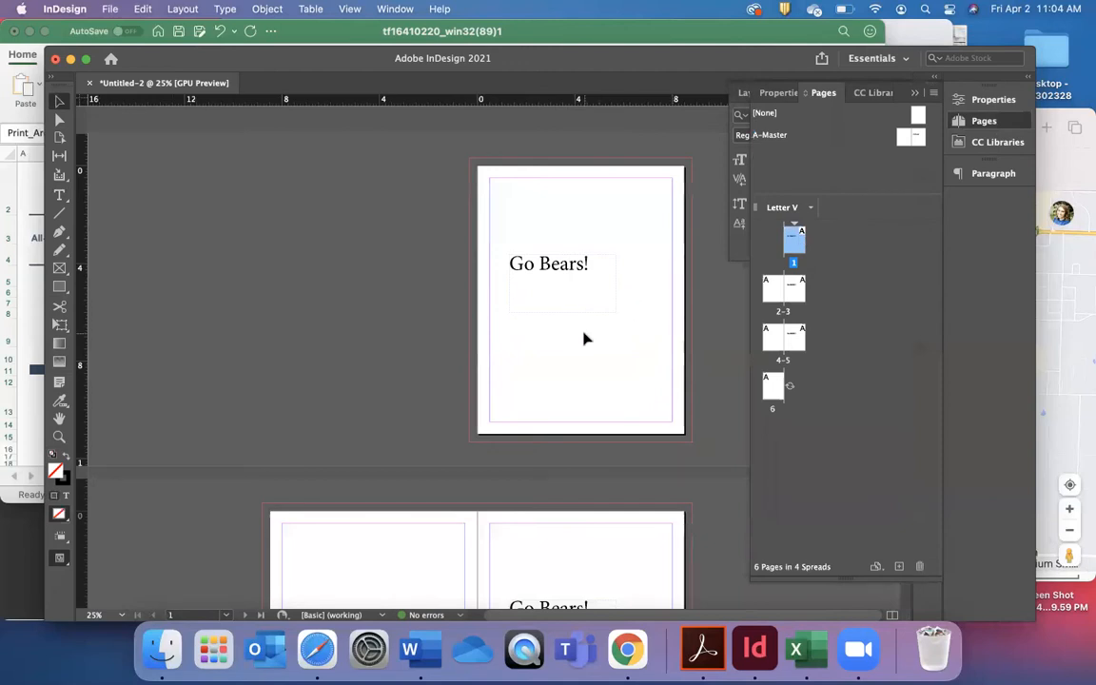
scroll(582, 406, "down", 3)
scroll(582, 406, "down", 5)
scroll(582, 406, "up", 3)
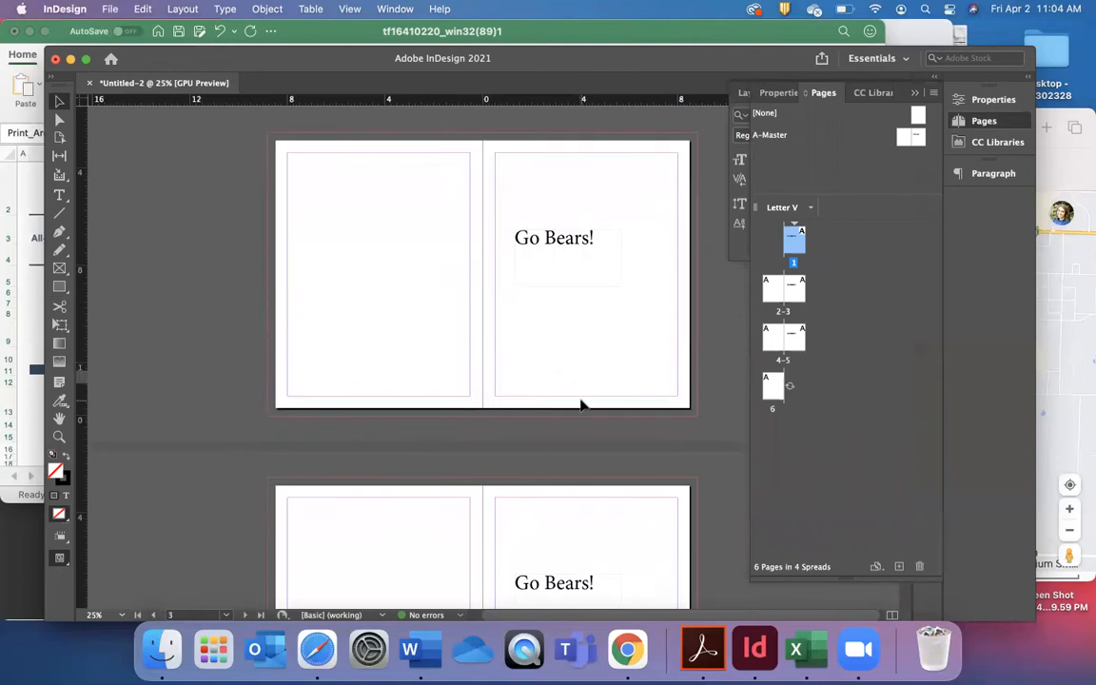
scroll(582, 406, "up", 8)
left_click(907, 293)
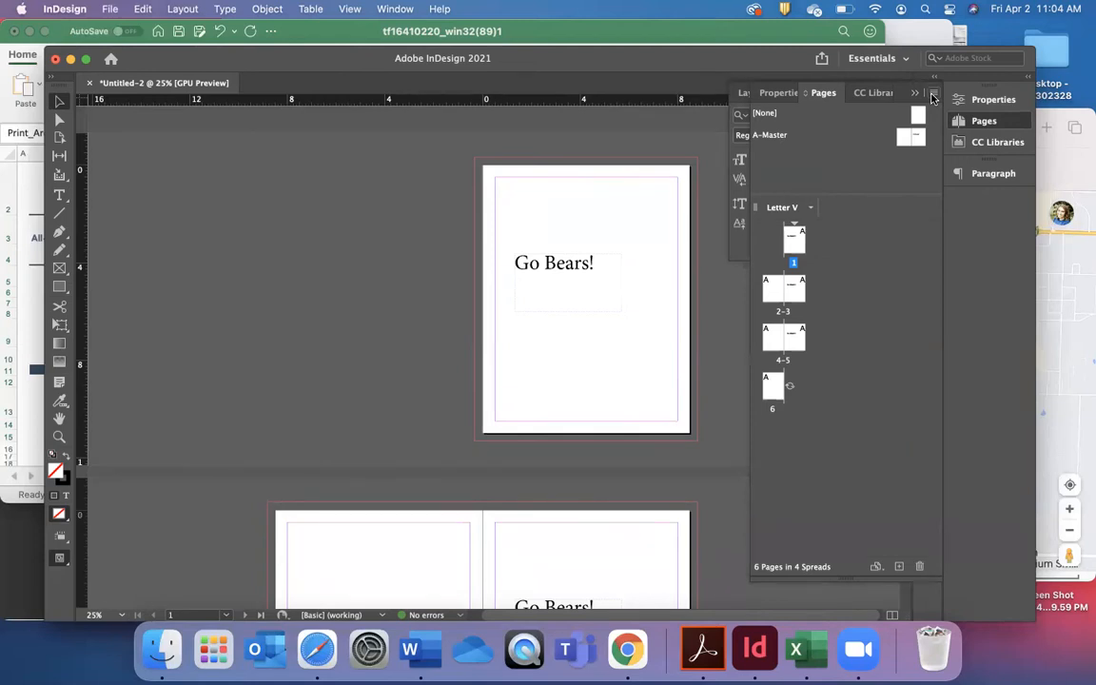
Create a new portrait Letter master with prefix B, named Master, based on [None], with 1 page.
left_click(932, 97)
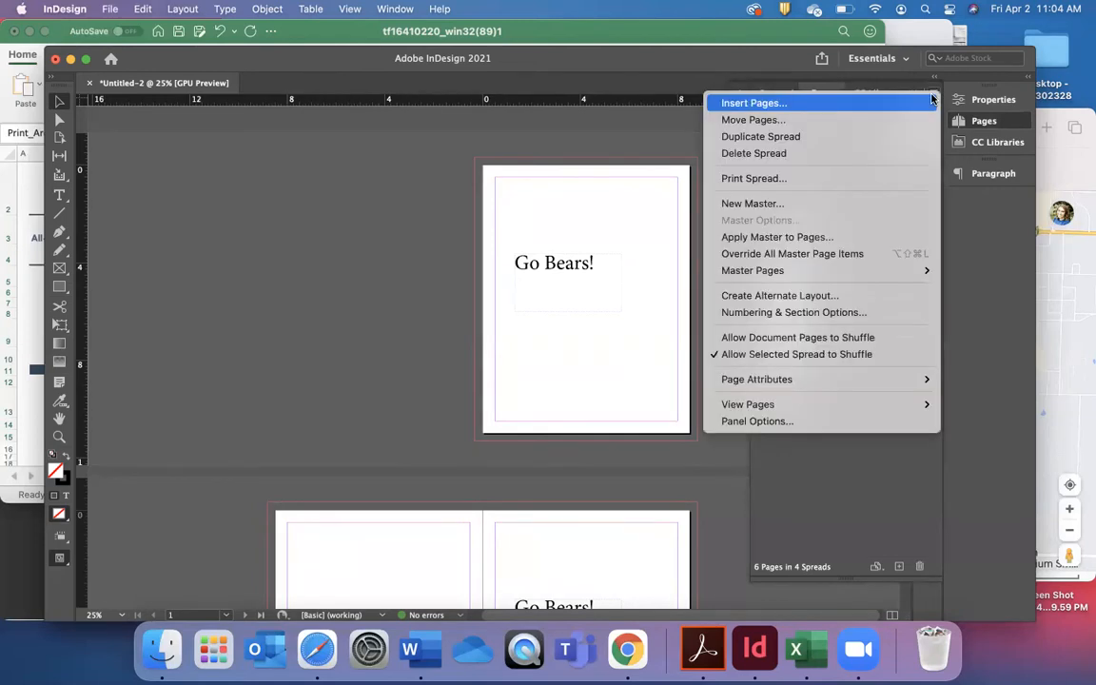
left_click(859, 207)
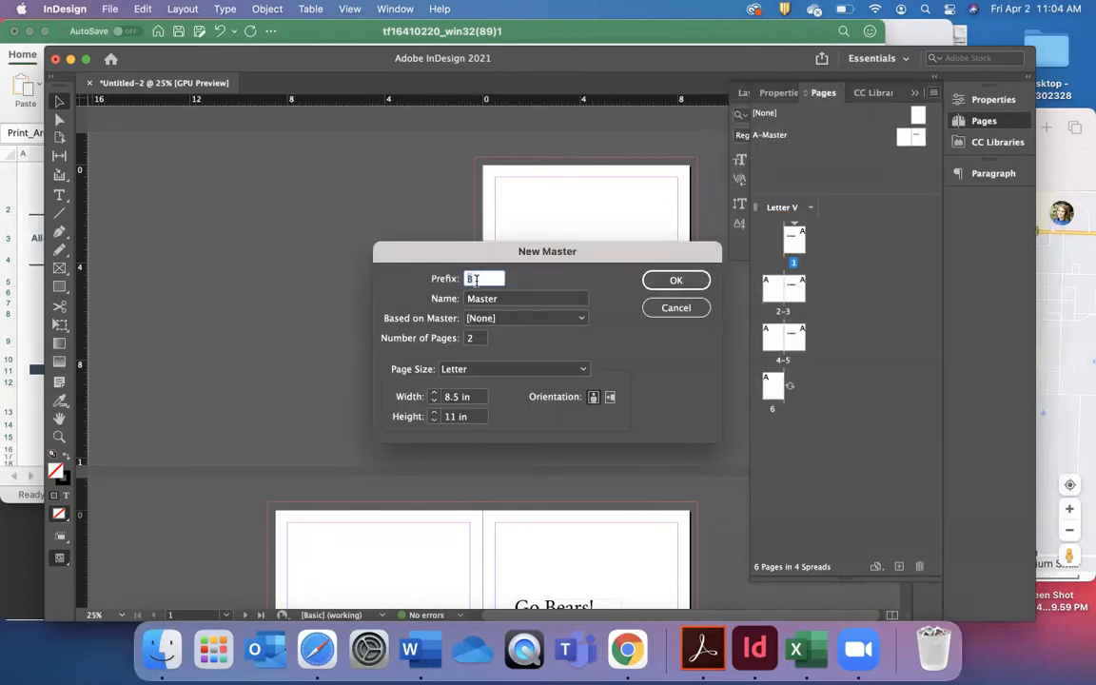
double_click(474, 337)
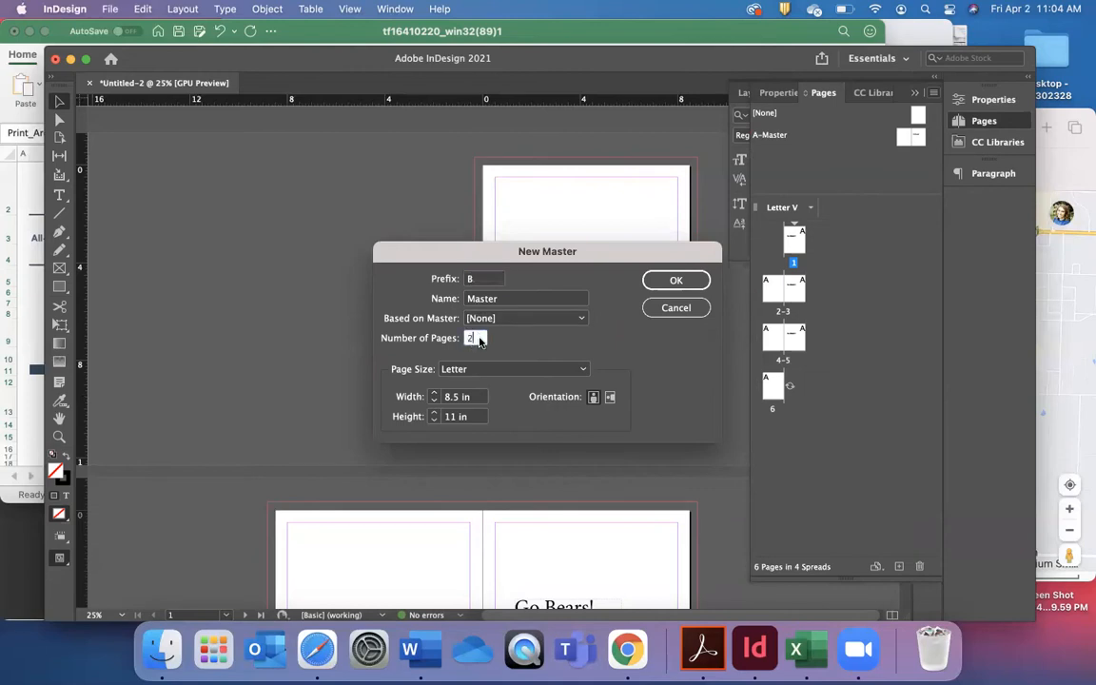
type("1")
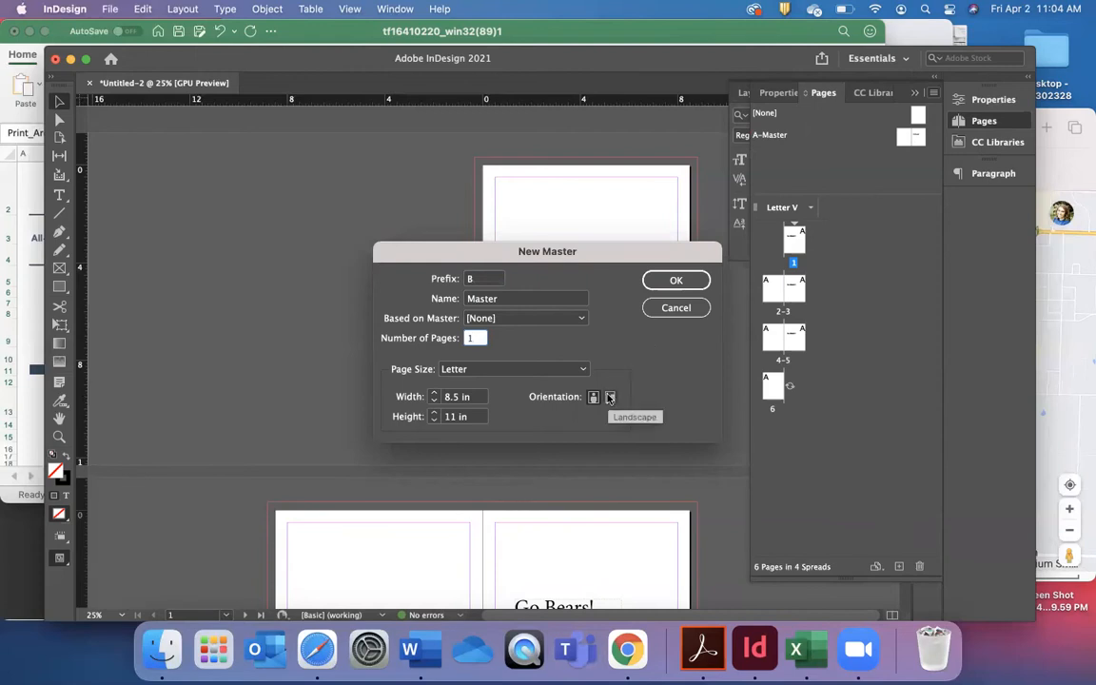
left_click(677, 280)
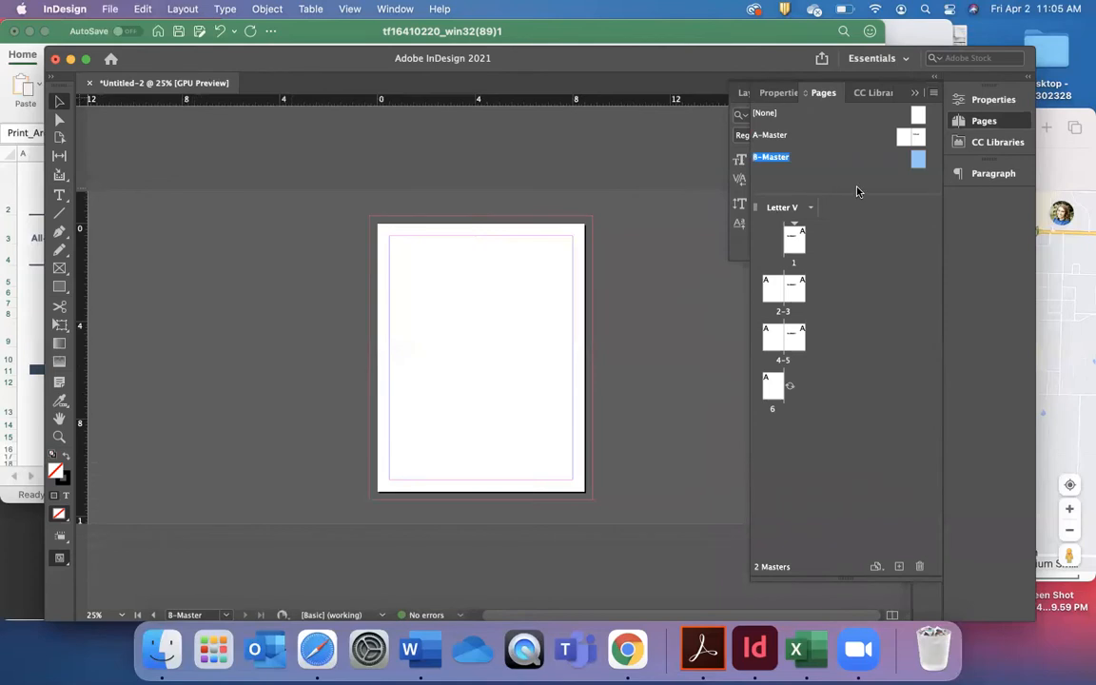
Add a text frame reading "Hello!" around the middle of the B-Master page.
left_click(59, 194)
left_click_drag(417, 306, 549, 412)
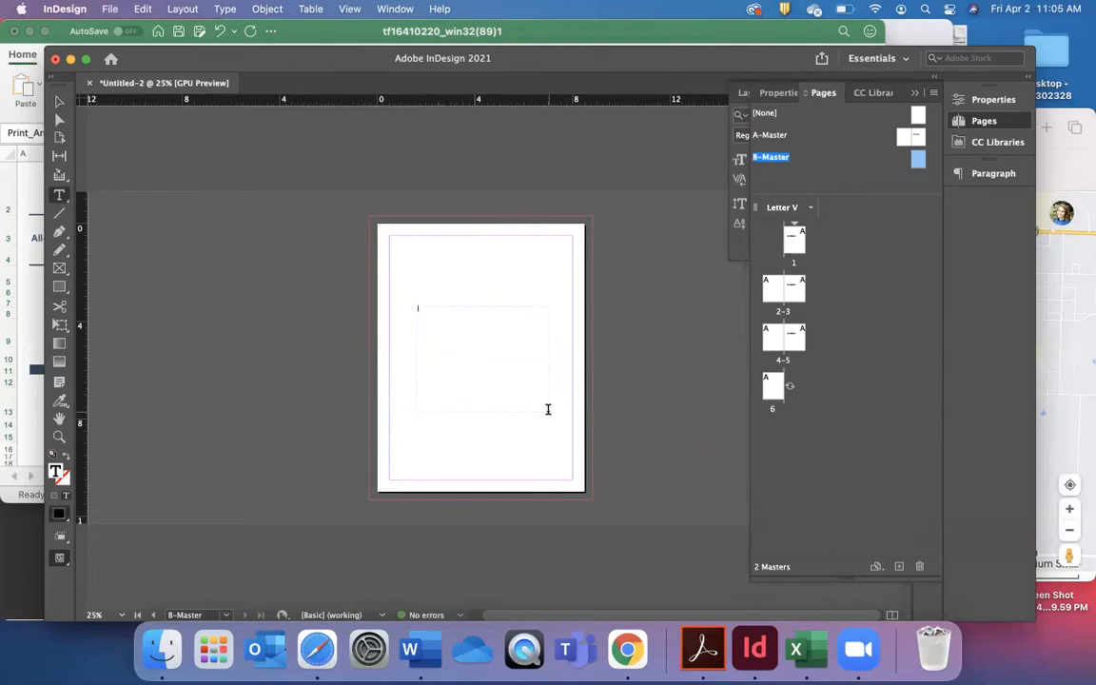
type("Th")
Set the "Hello!" text to 72 pt, deselect it and bring the pages overview back into view.
double_click(433, 308)
left_click(915, 93)
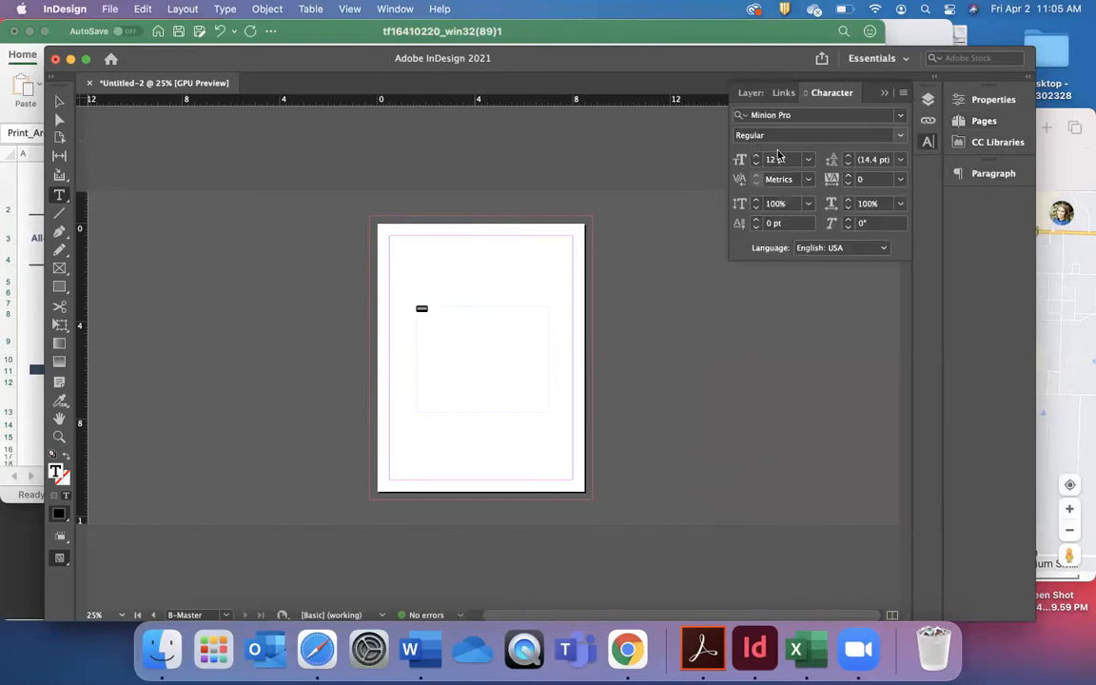
left_click(807, 159)
left_click(794, 378)
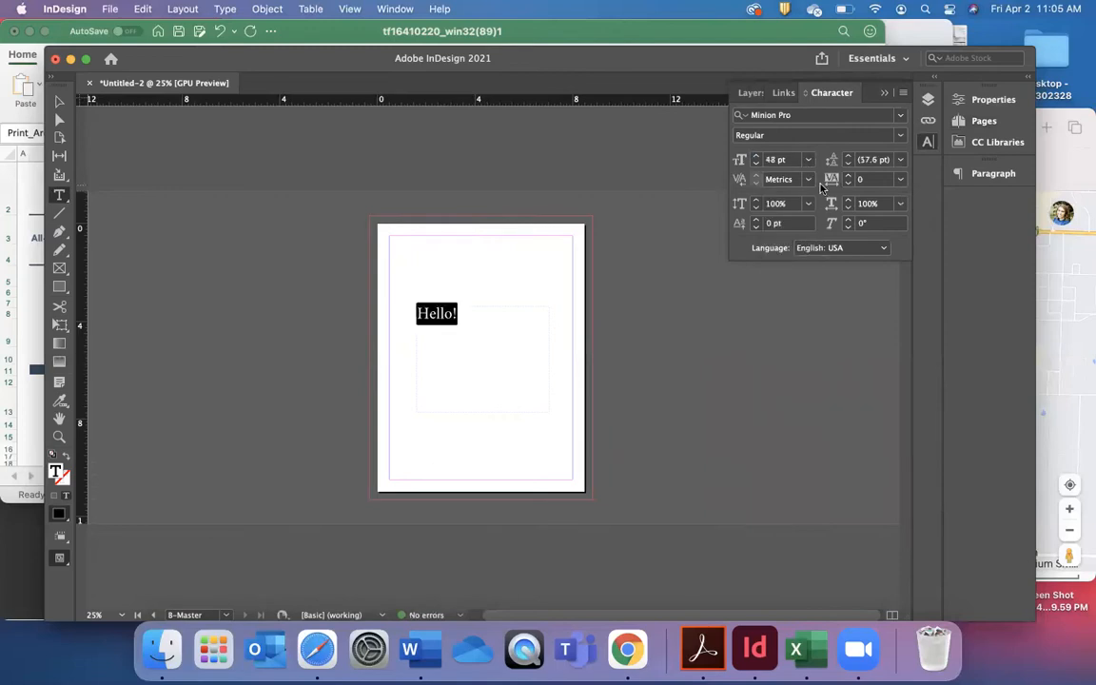
left_click(807, 159)
left_click(794, 409)
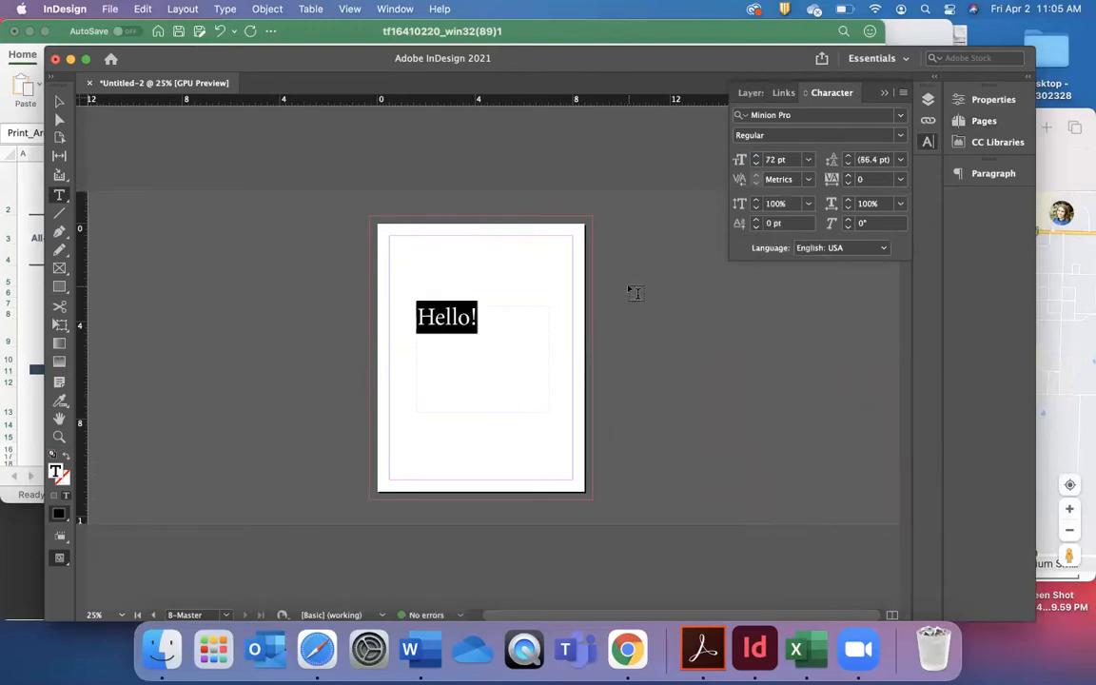
left_click(59, 101)
left_click(226, 301)
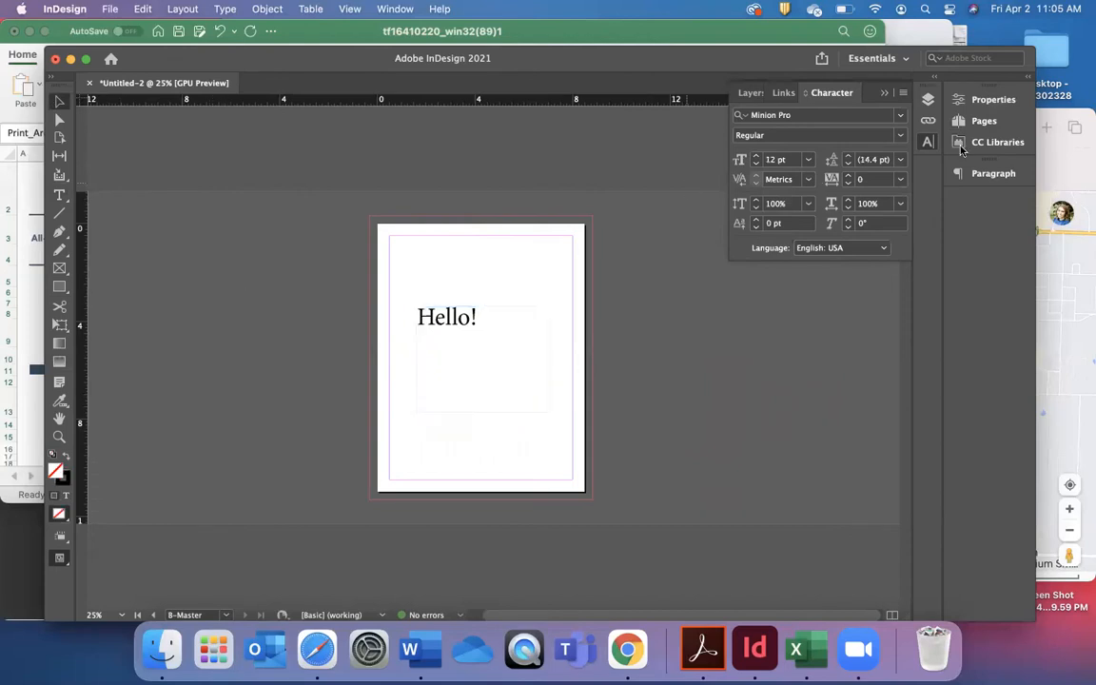
left_click(986, 121)
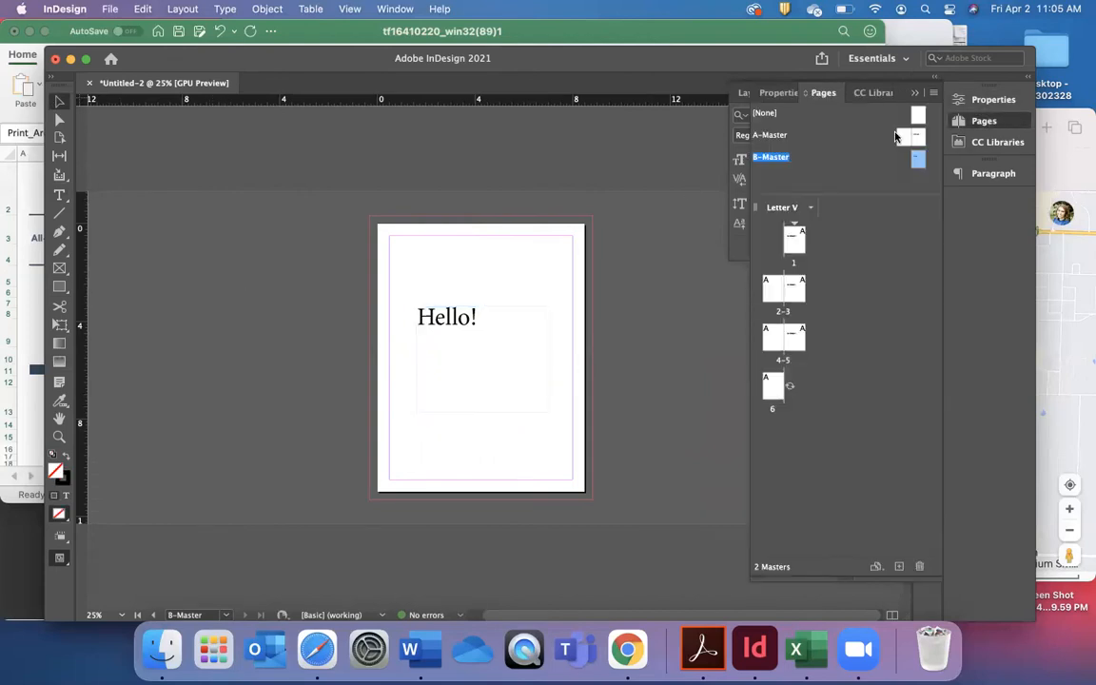
left_click(770, 344)
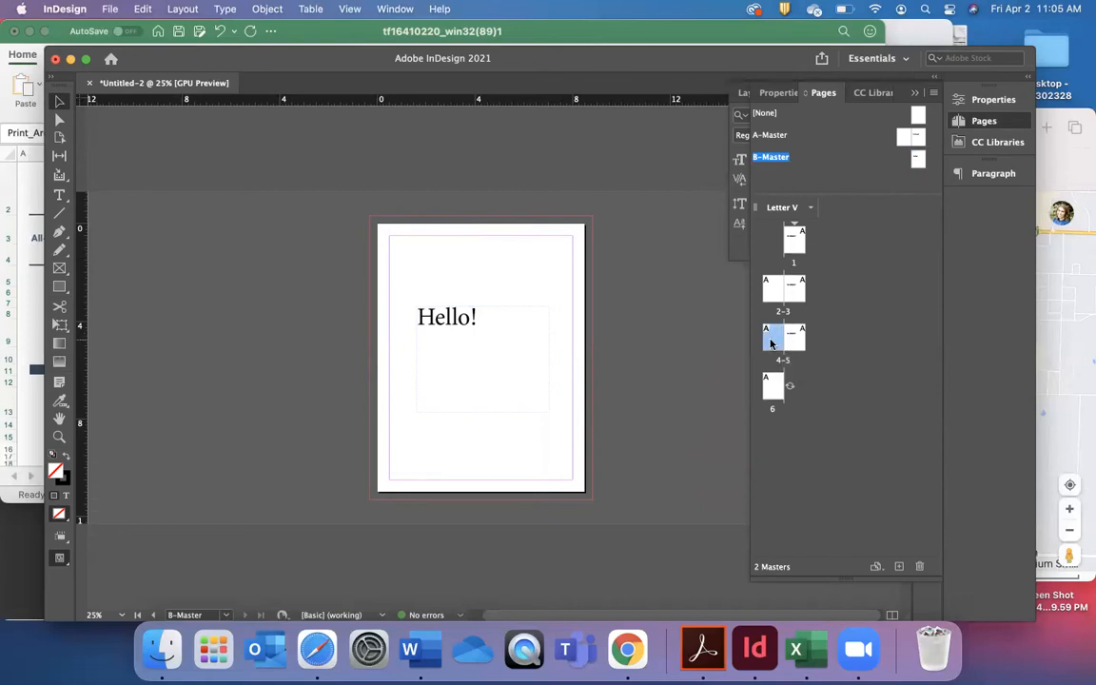
right_click(770, 335)
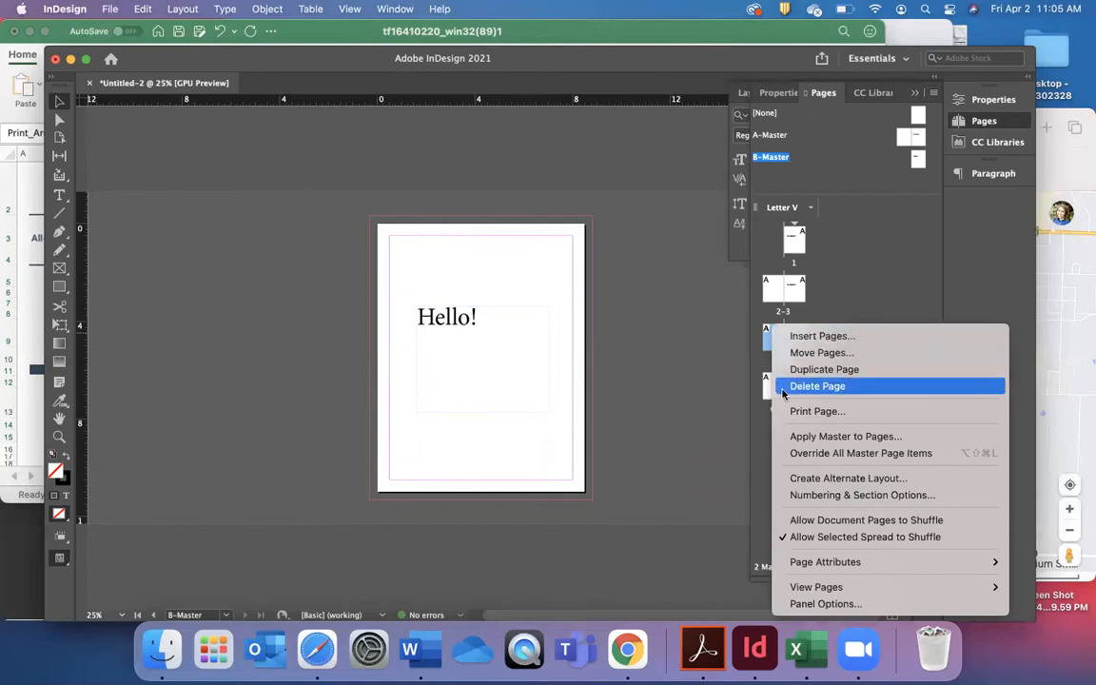
left_click(891, 234)
Apply B-Master to pages 2 and 4.
left_click(918, 161)
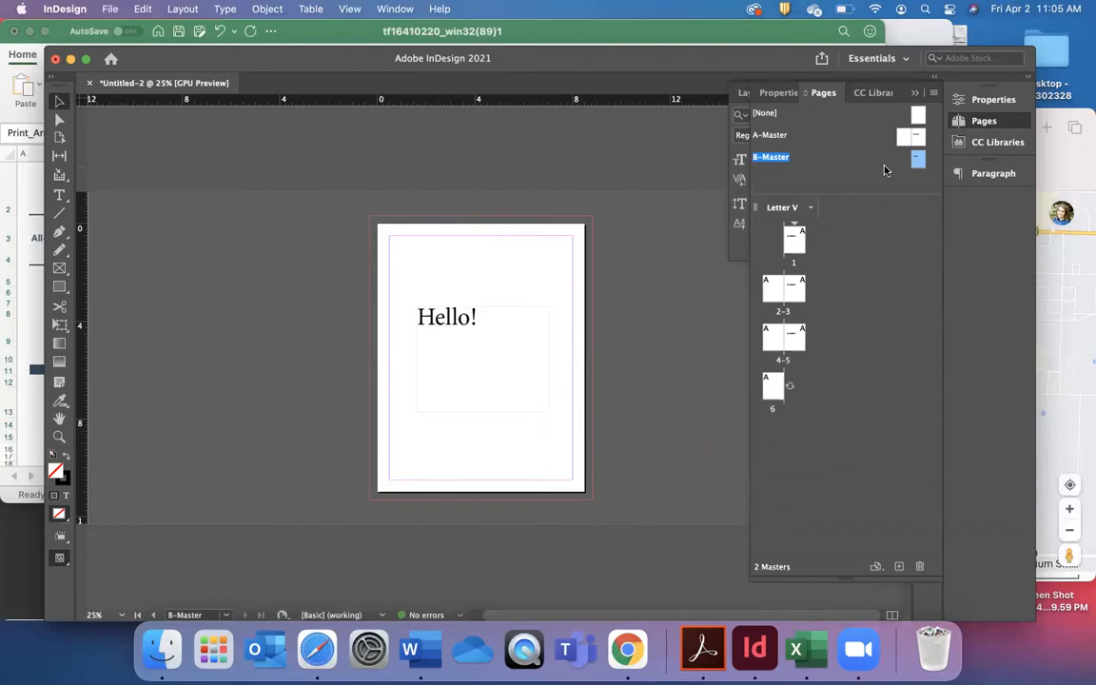
right_click(913, 160)
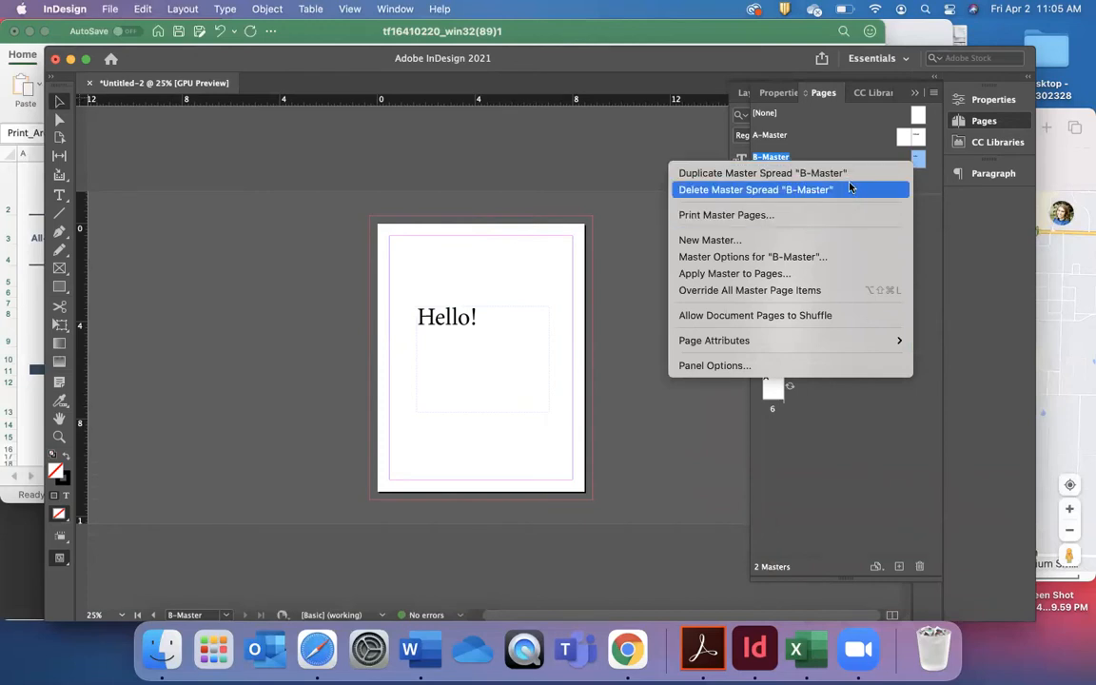
left_click(808, 274)
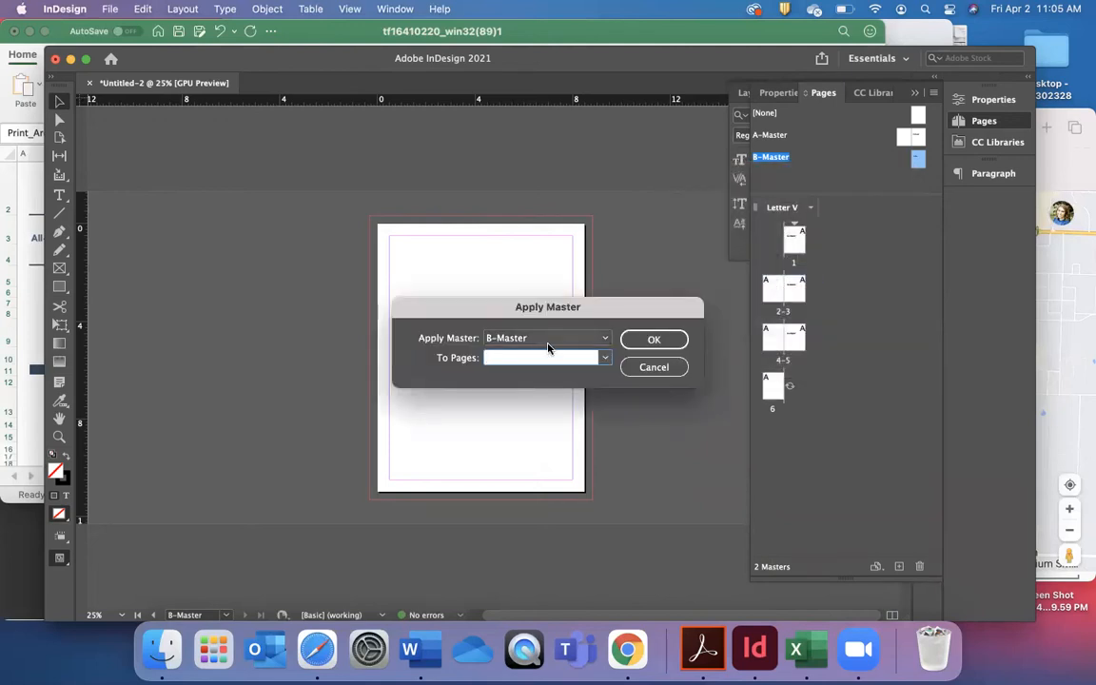
type("4")
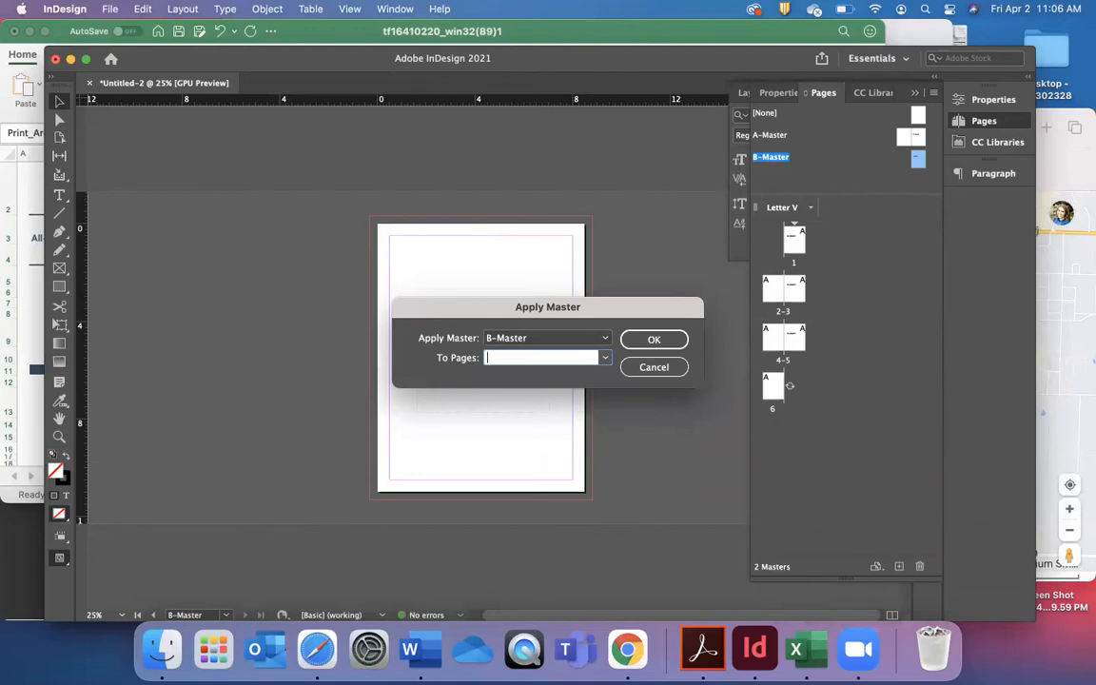
type(",4")
left_click(652, 340)
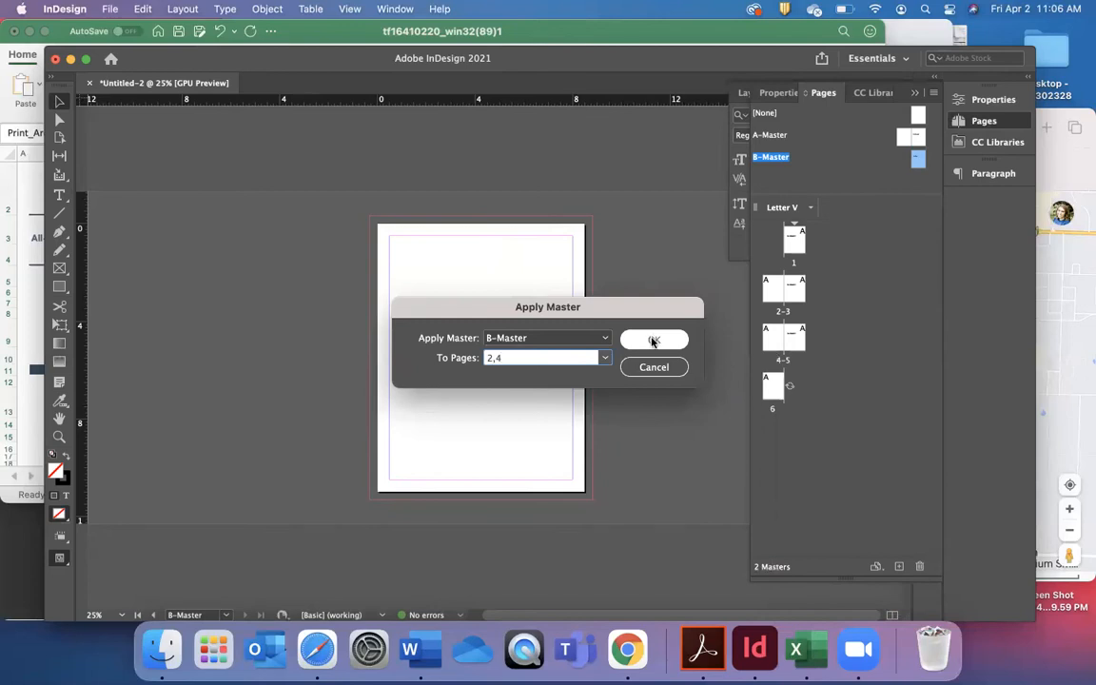
Check the B-Master pages 2 and 4 in the overview and view the page 2–3 spread.
left_click(772, 288)
left_click(772, 338)
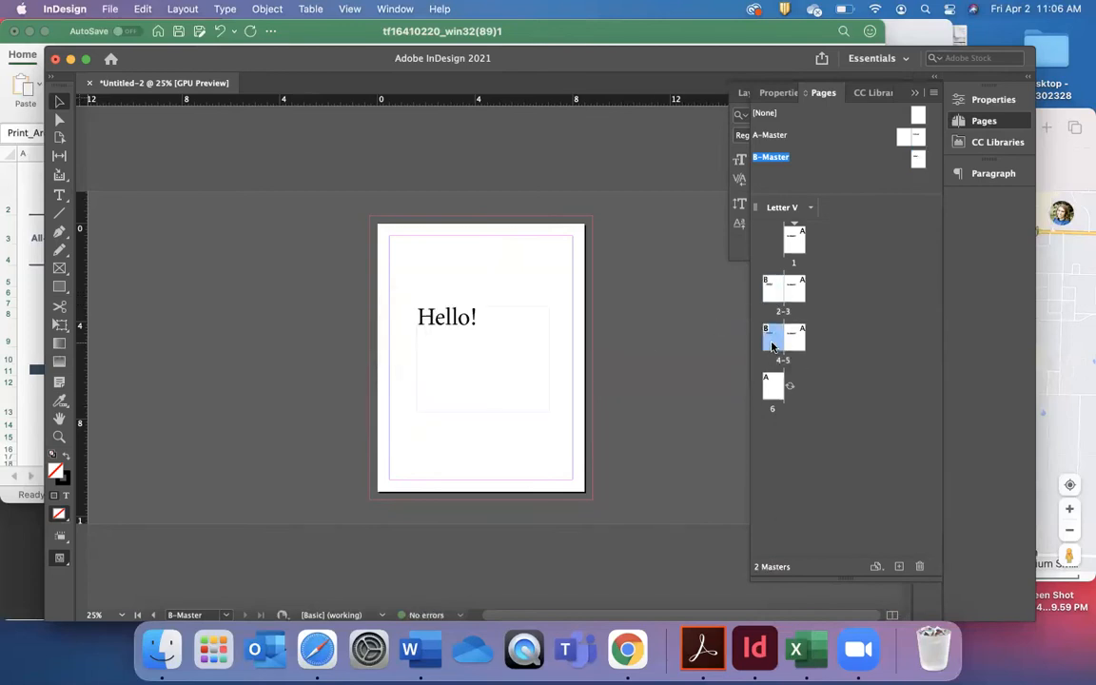
left_click(772, 292)
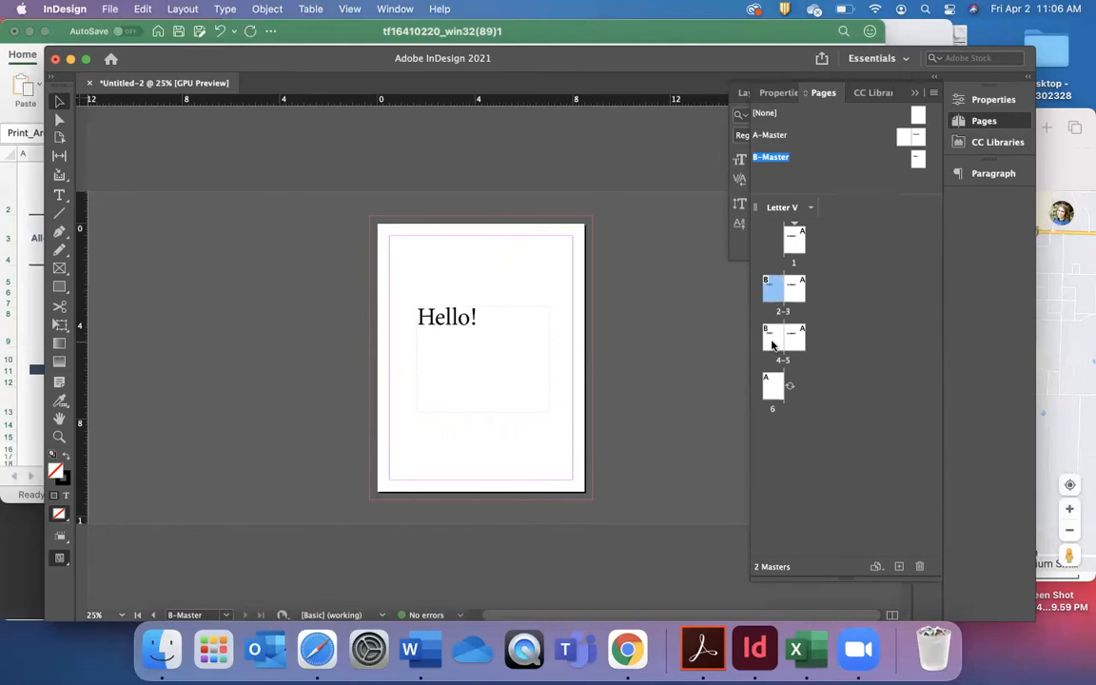
left_click(771, 341)
double_click(770, 290)
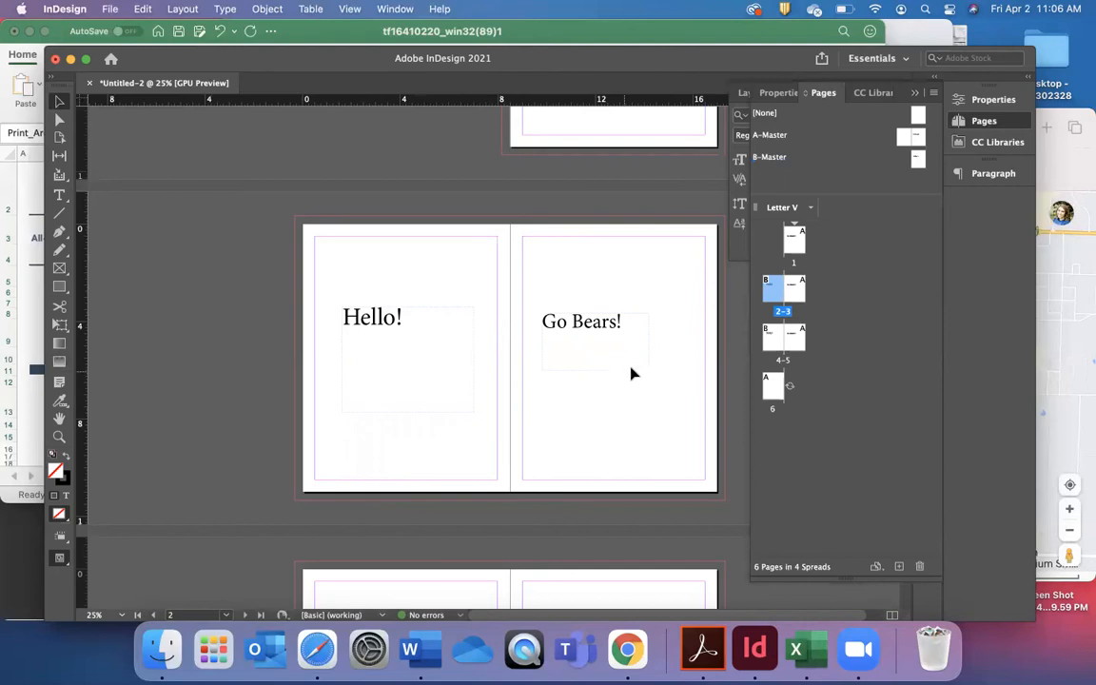
left_click(819, 348)
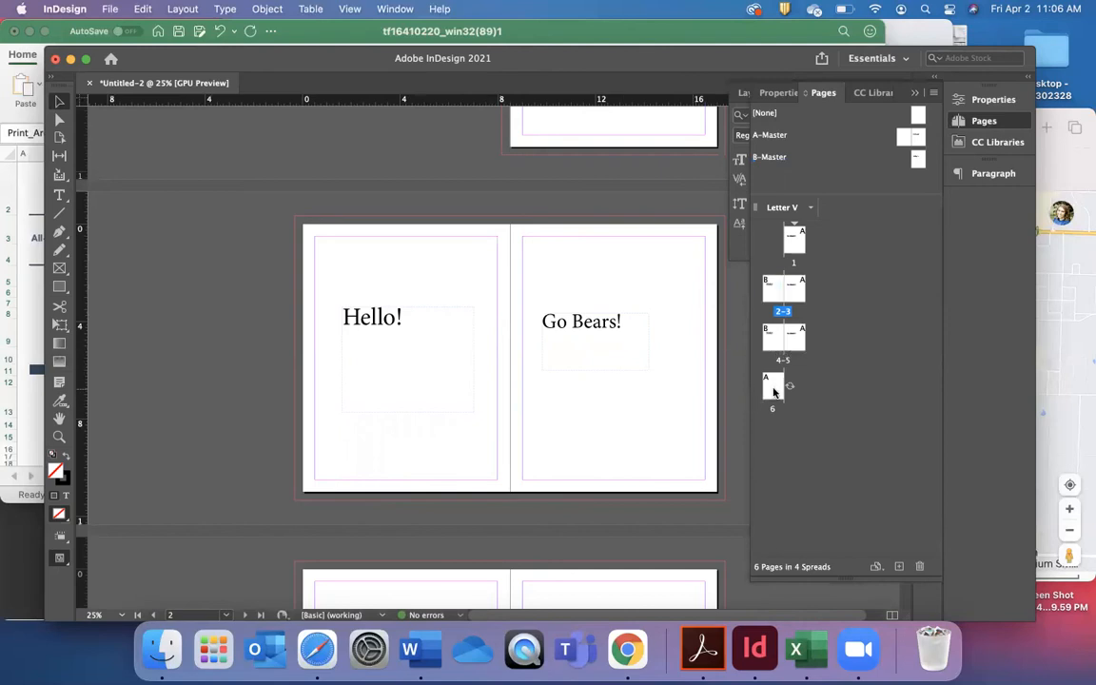
Apply B-Master to page 6 and open that page.
right_click(773, 392)
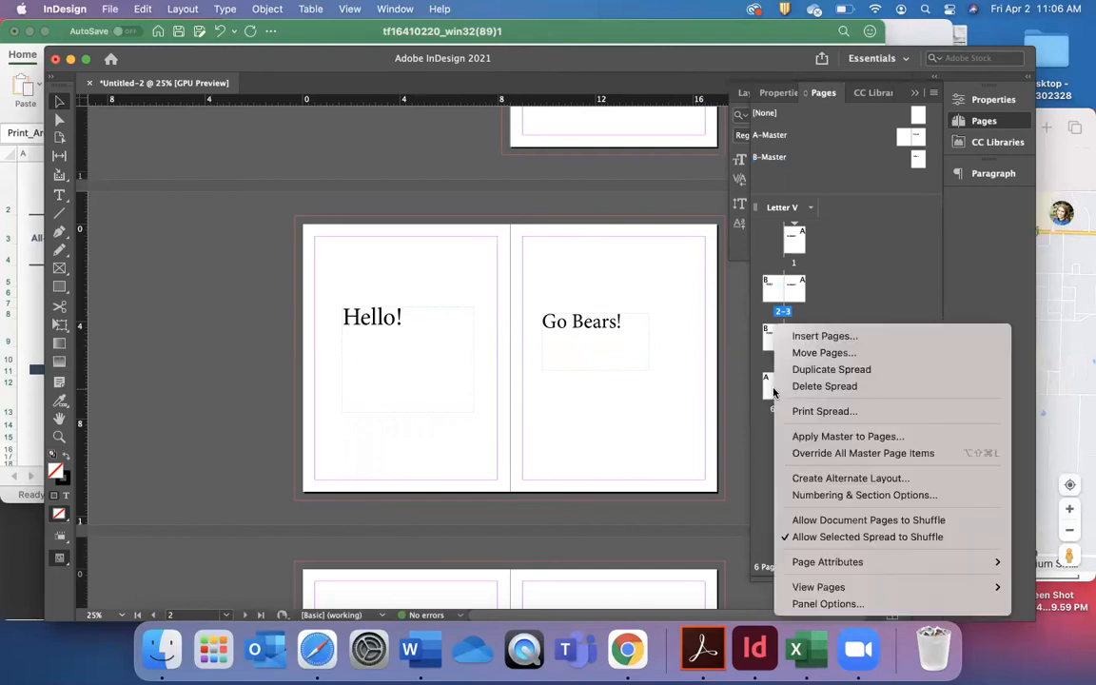
left_click(806, 436)
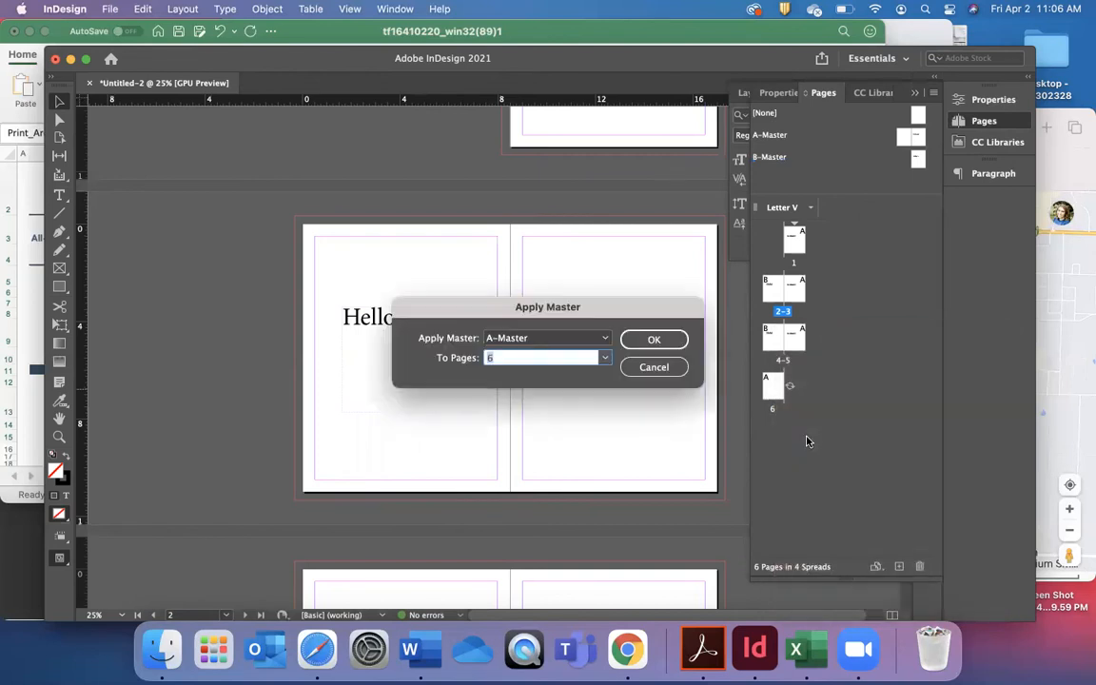
left_click(604, 339)
left_click(565, 384)
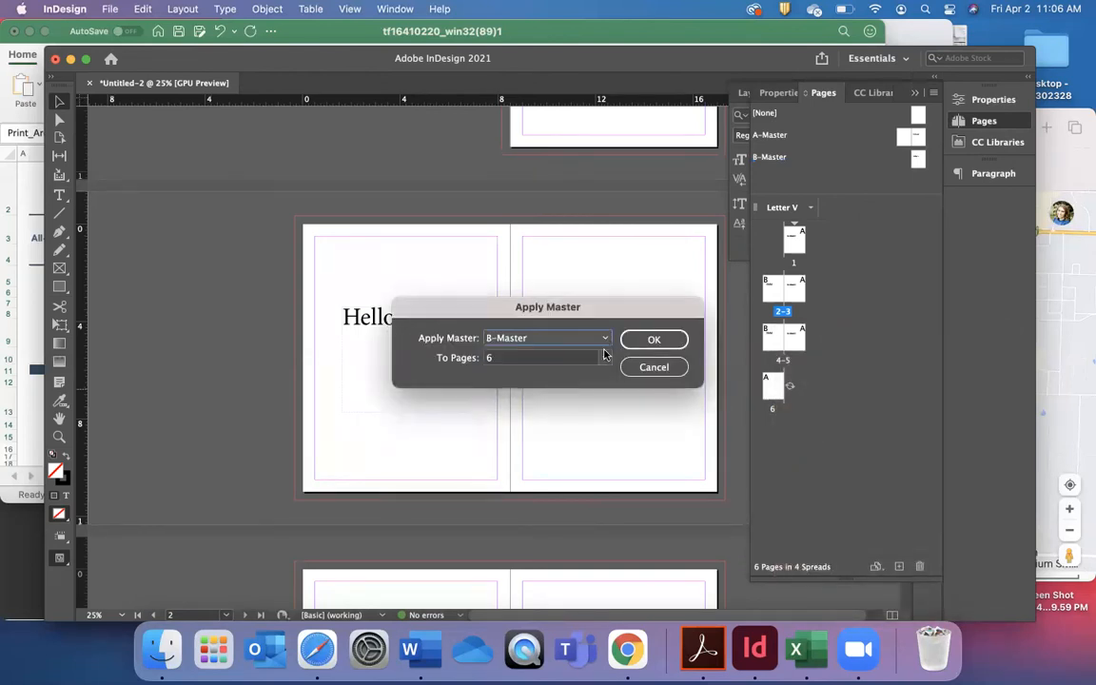
left_click(650, 340)
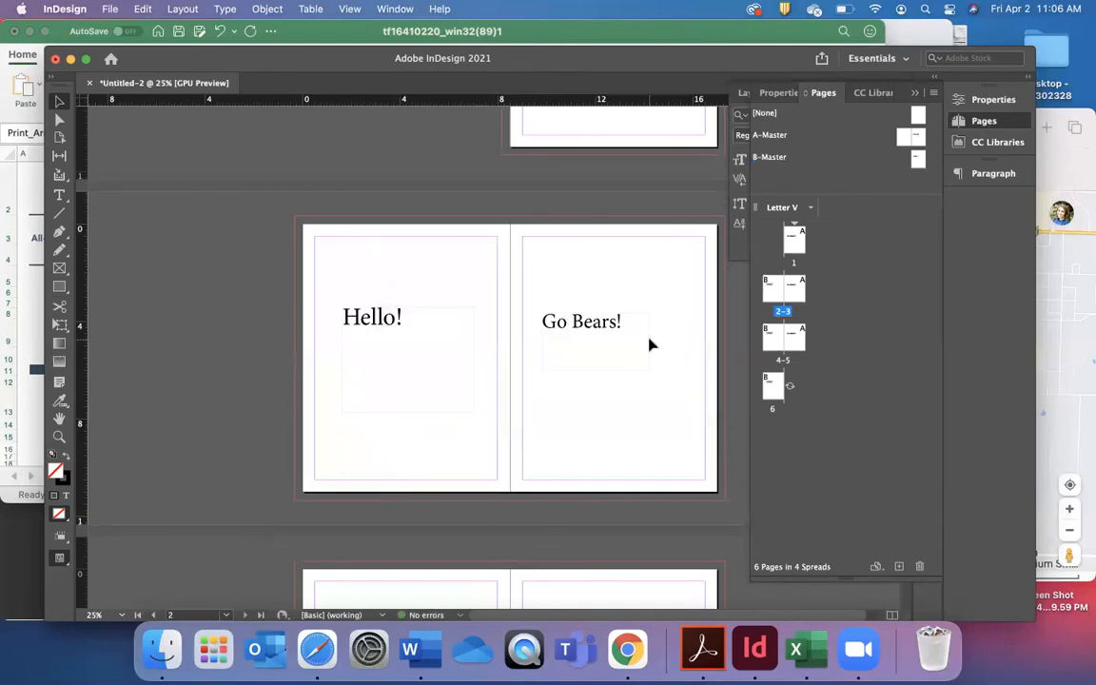
double_click(773, 386)
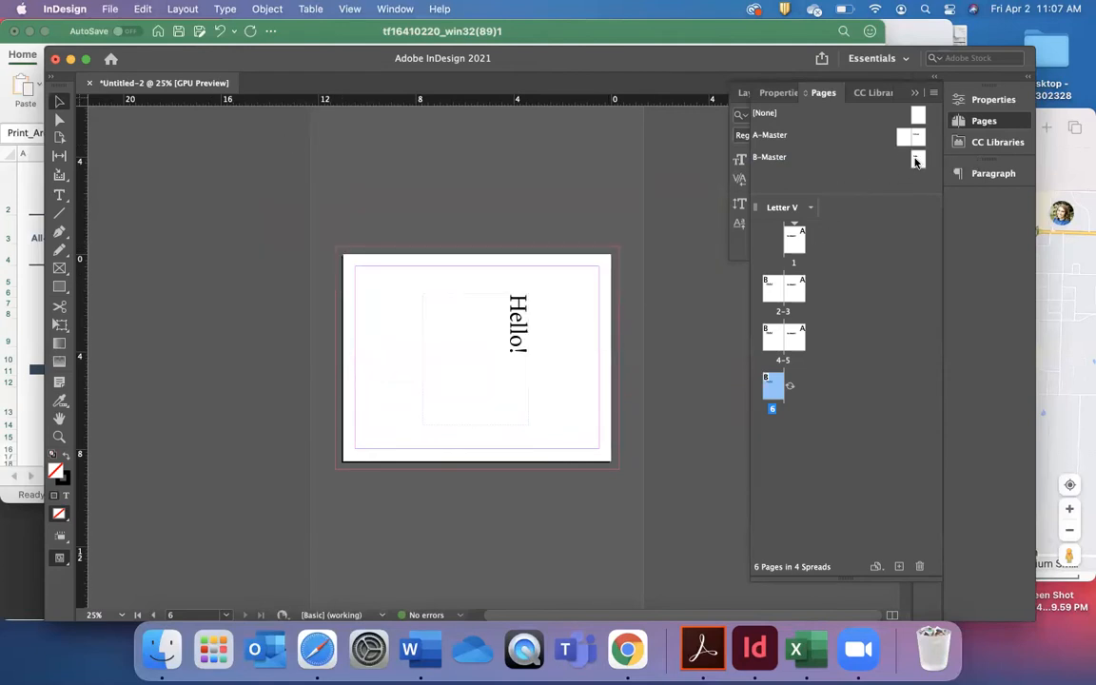
left_click(933, 94)
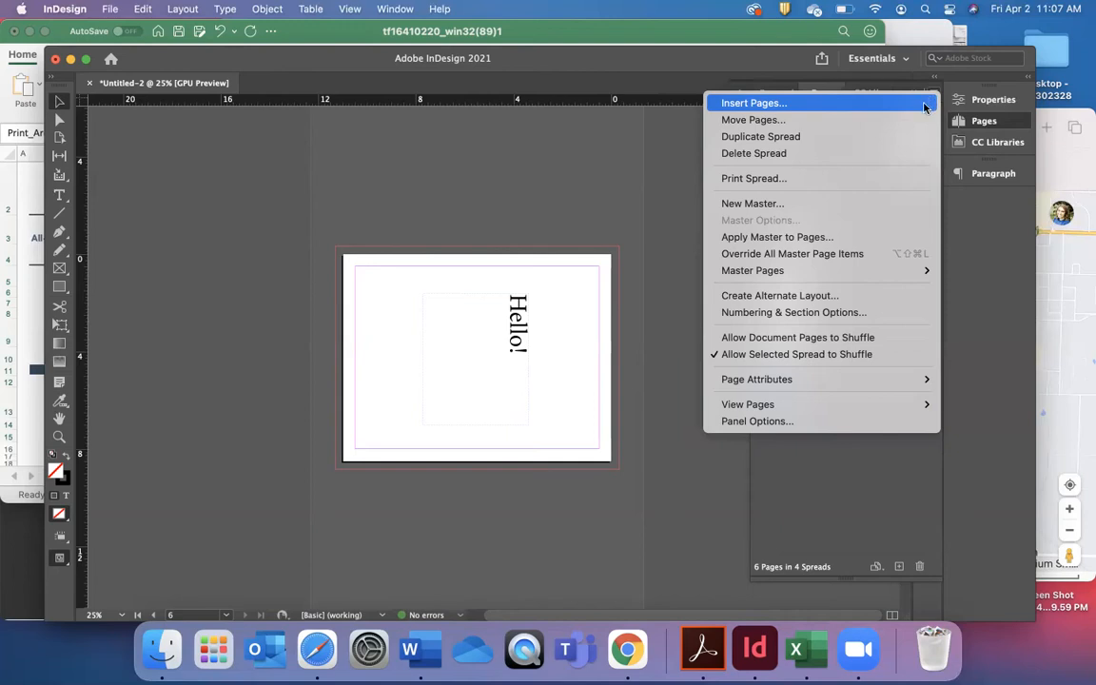
mouse_move(855, 270)
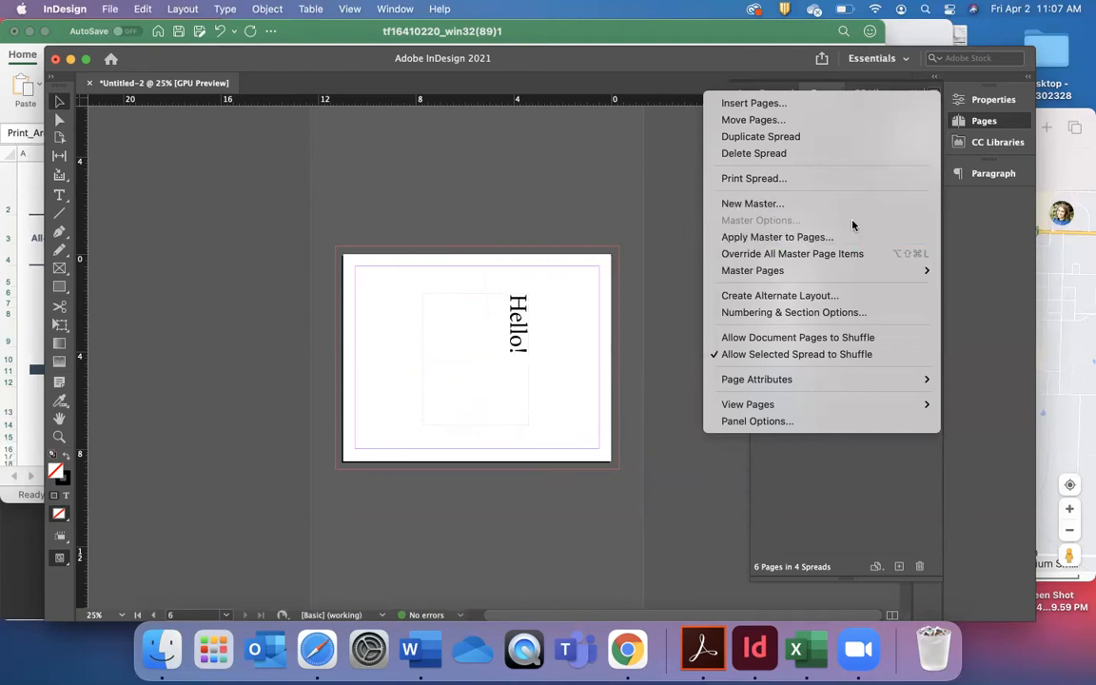
left_click(830, 507)
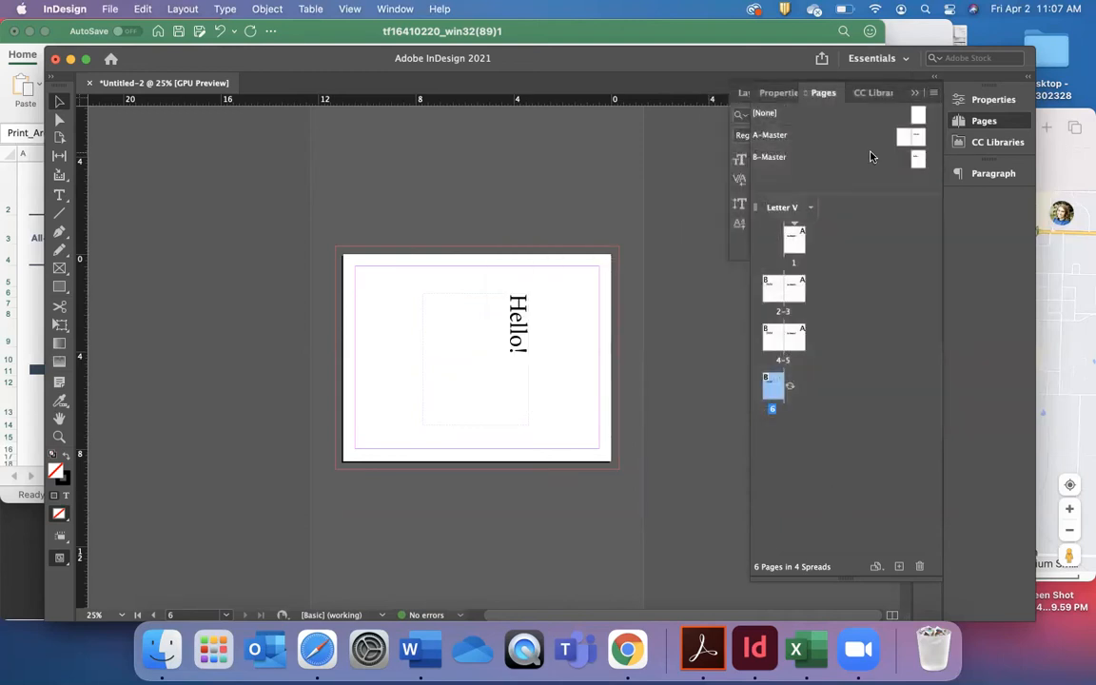
left_click(916, 158)
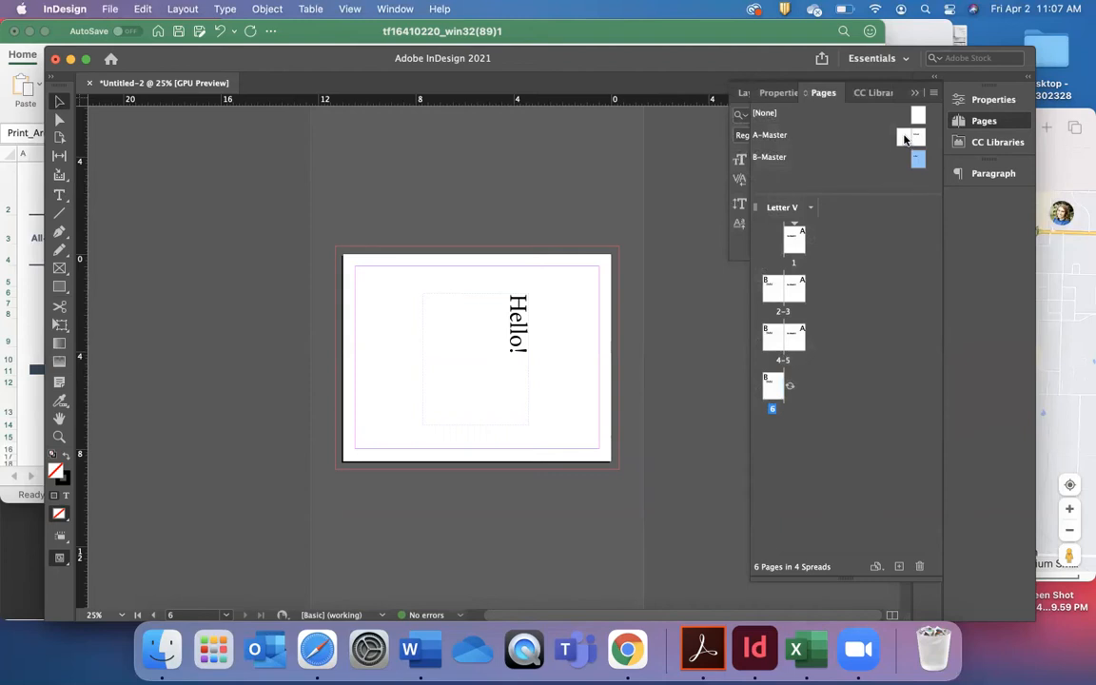
Apply A-Master to all six document pages.
left_click(901, 136)
right_click(901, 137)
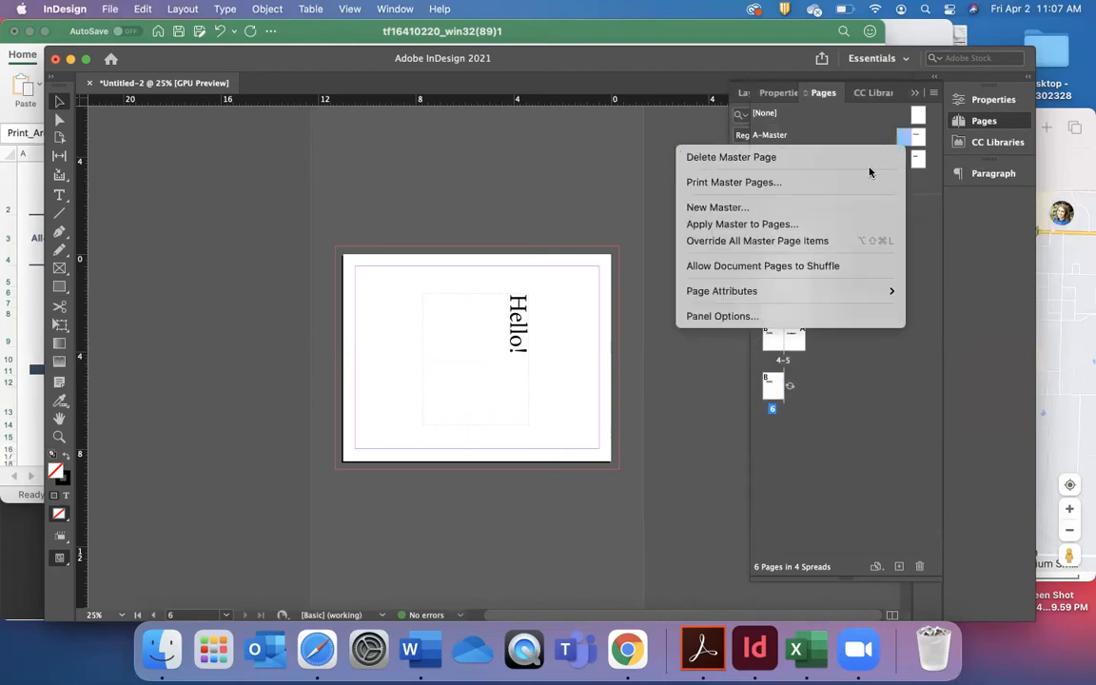
left_click(840, 222)
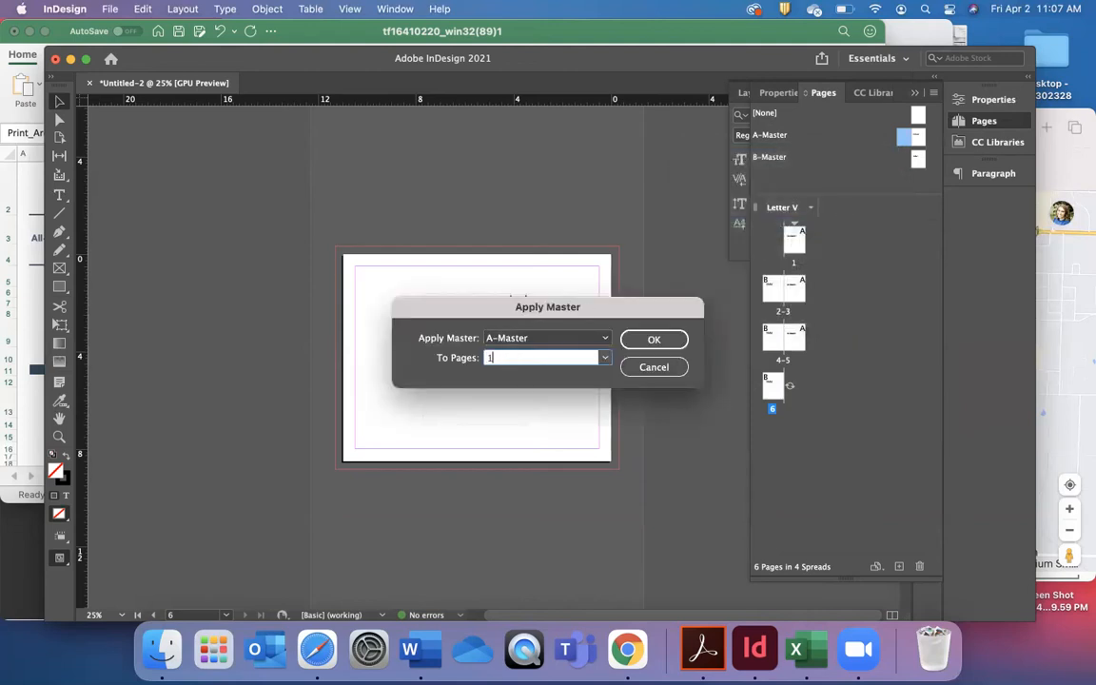
left_click(653, 340)
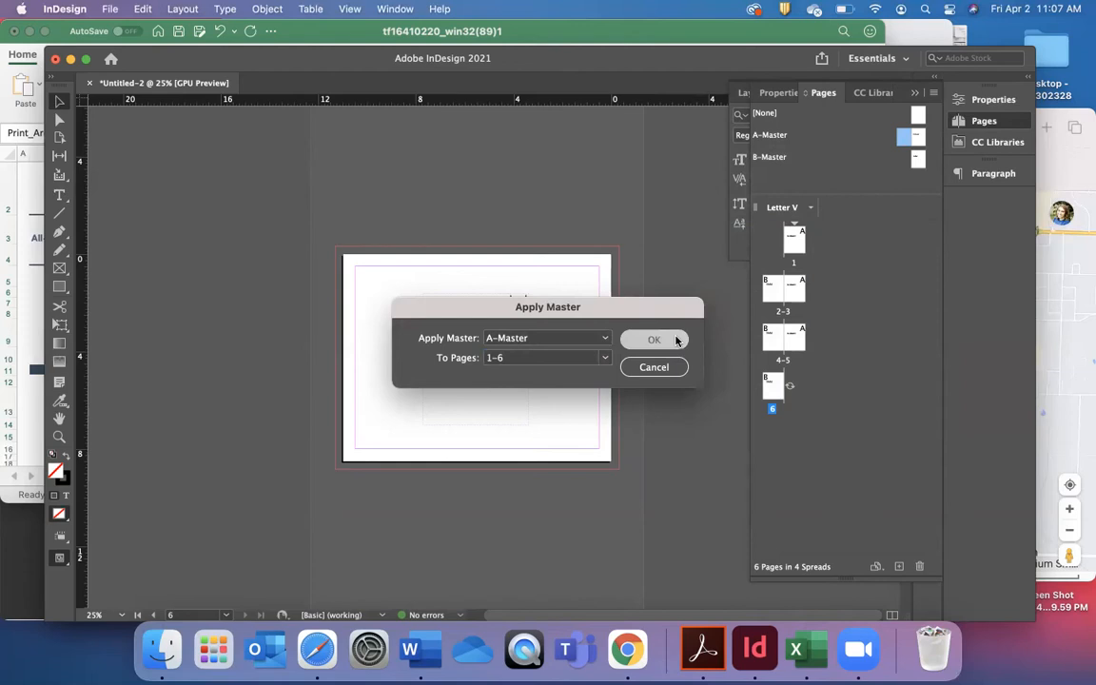
Open the A-Master spread and draw a small text frame in the lower-left margin corner of its left page.
double_click(908, 139)
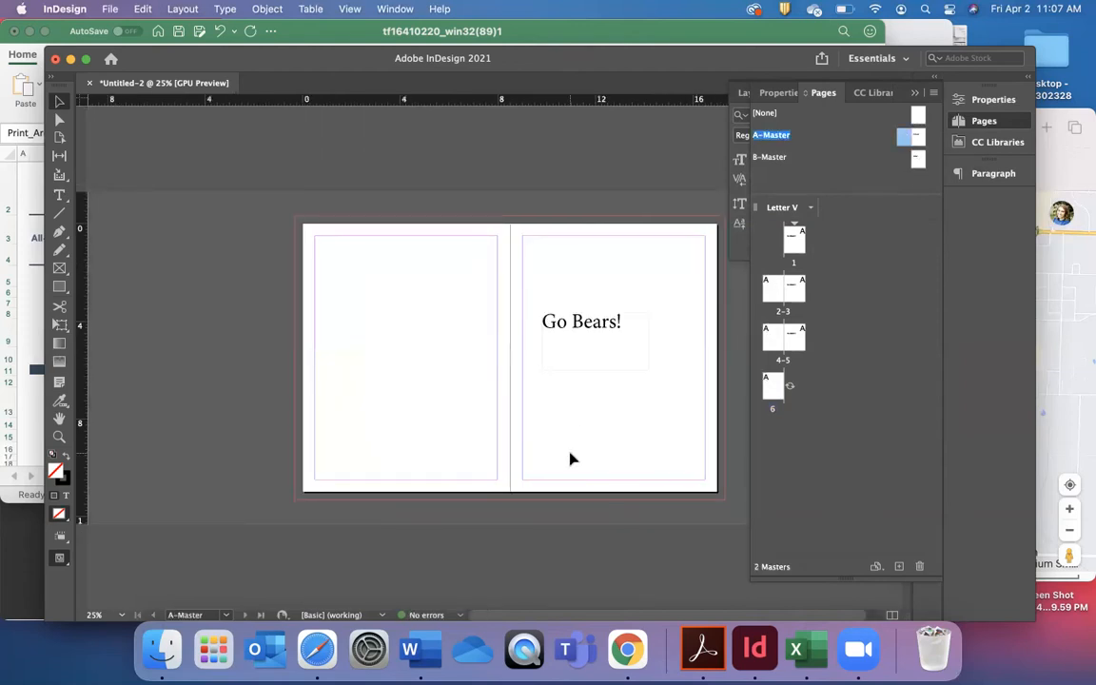
scroll(483, 447, "right", 2)
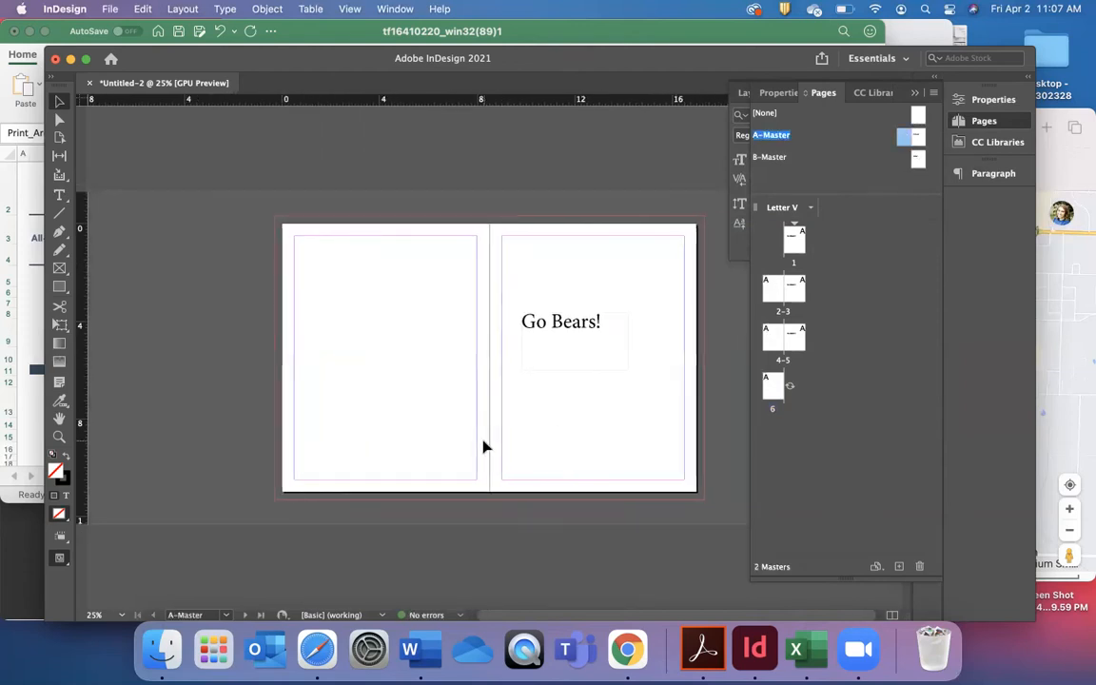
left_click(59, 197)
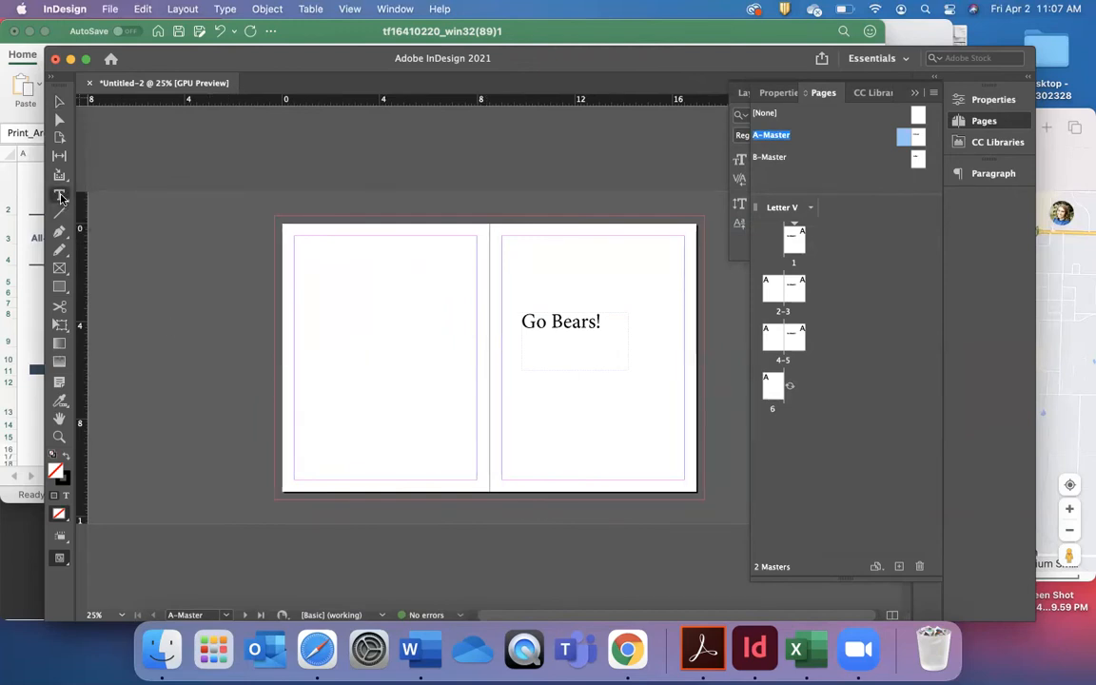
left_click_drag(295, 464, 345, 474)
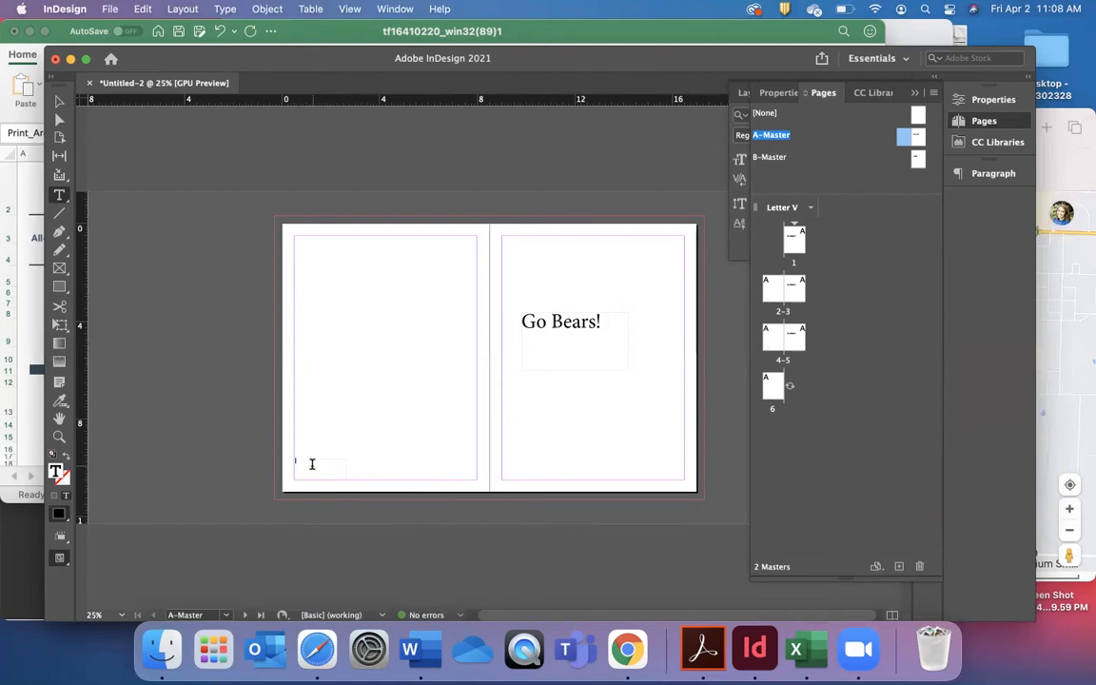
Insert a Current Page Number marker in the text frame on A-Master's left page.
scroll(312, 463, "up", 5)
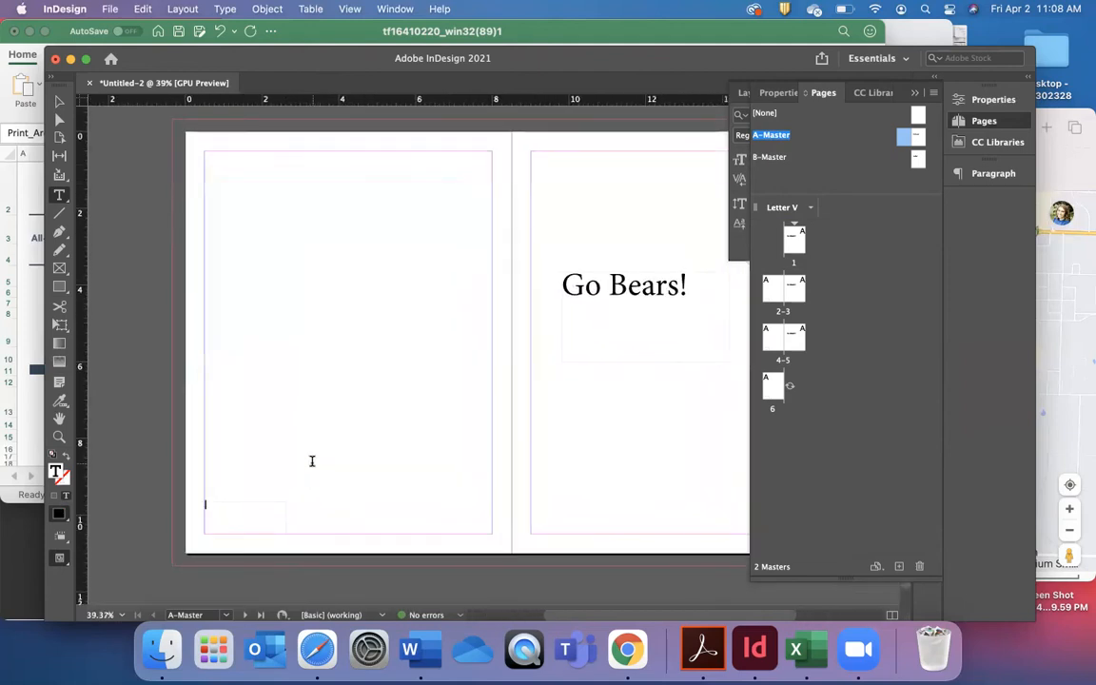
scroll(312, 460, "up", 5)
scroll(311, 460, "up", 5)
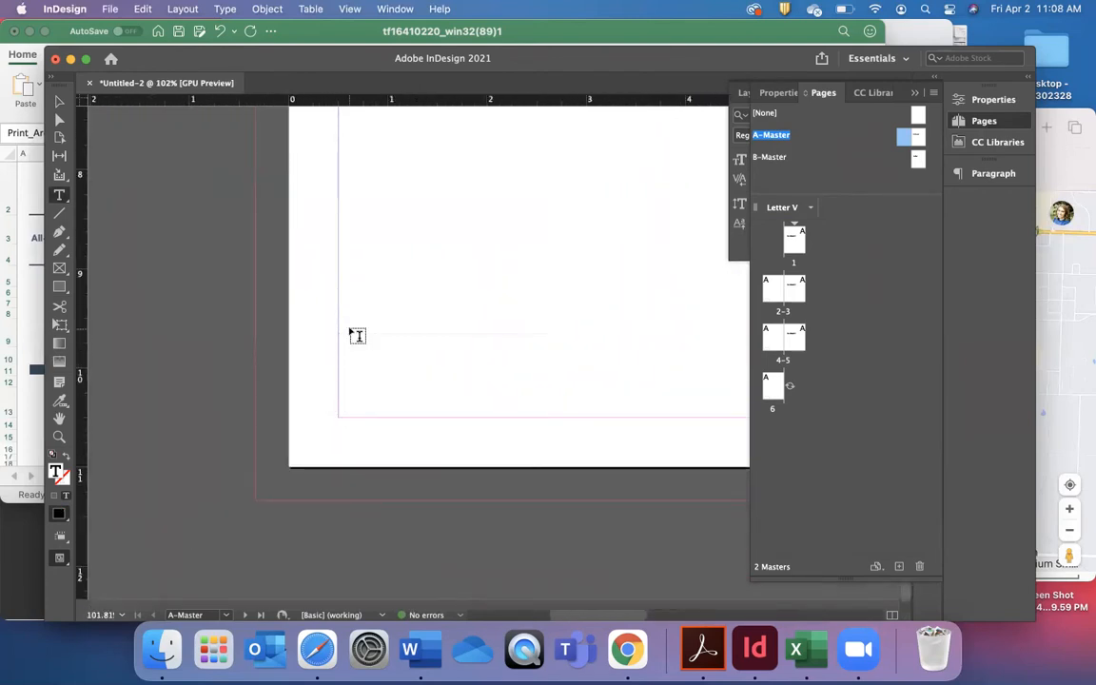
scroll(355, 335, "up", 5)
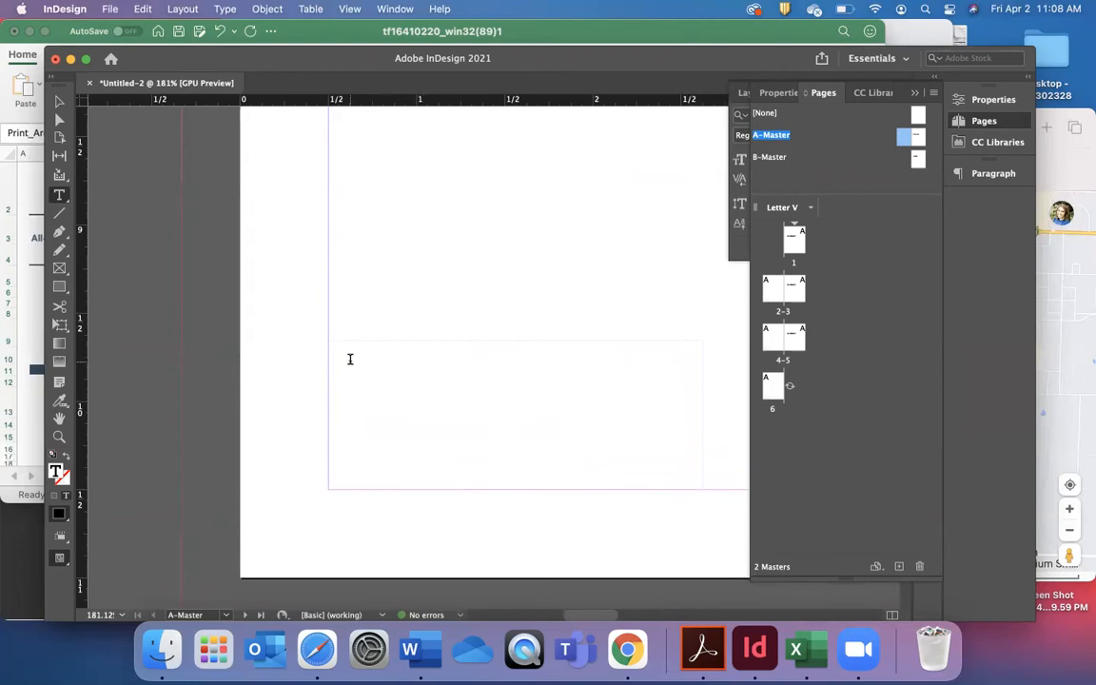
scroll(351, 358, "down", 2)
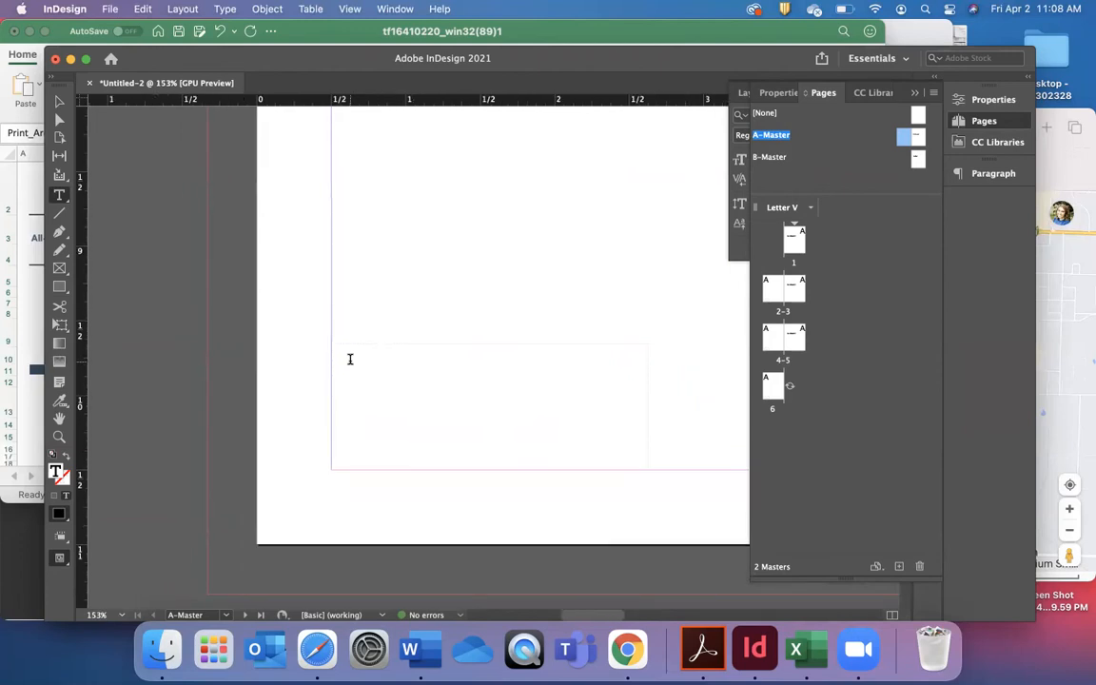
left_click(224, 9)
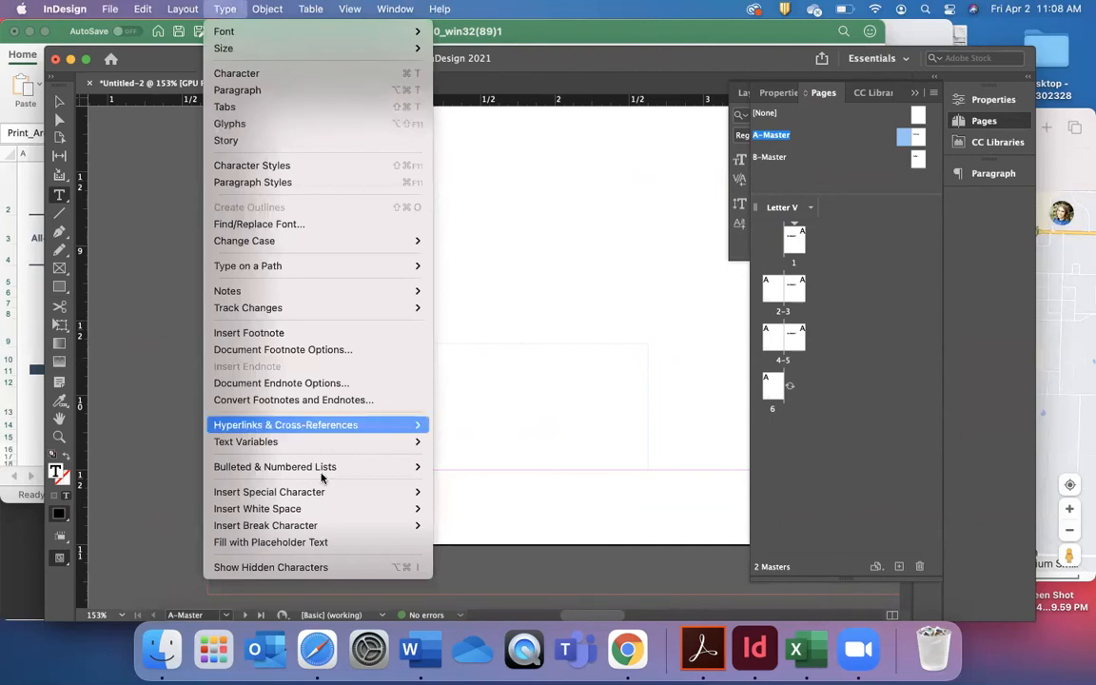
mouse_move(322, 500)
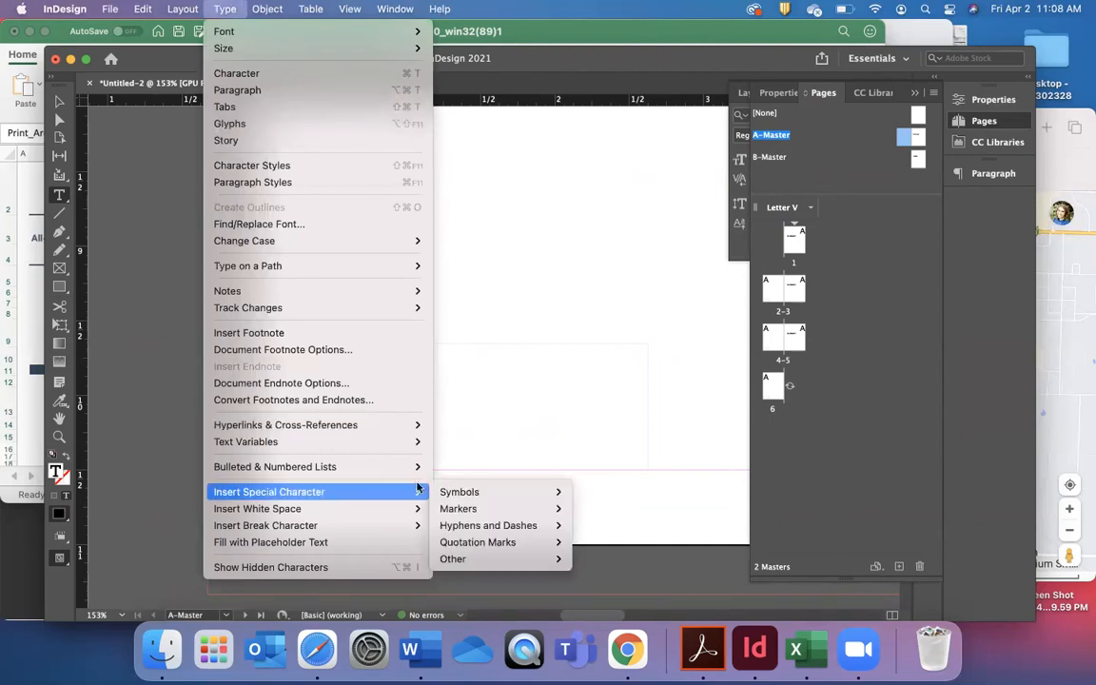
mouse_move(538, 516)
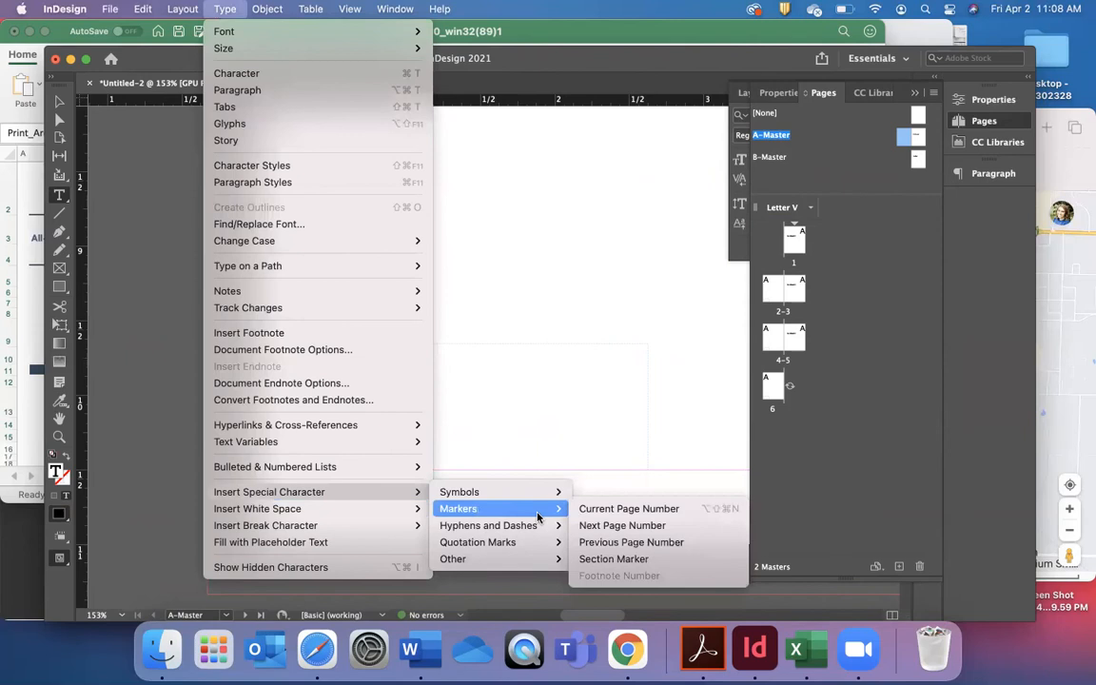
left_click(610, 508)
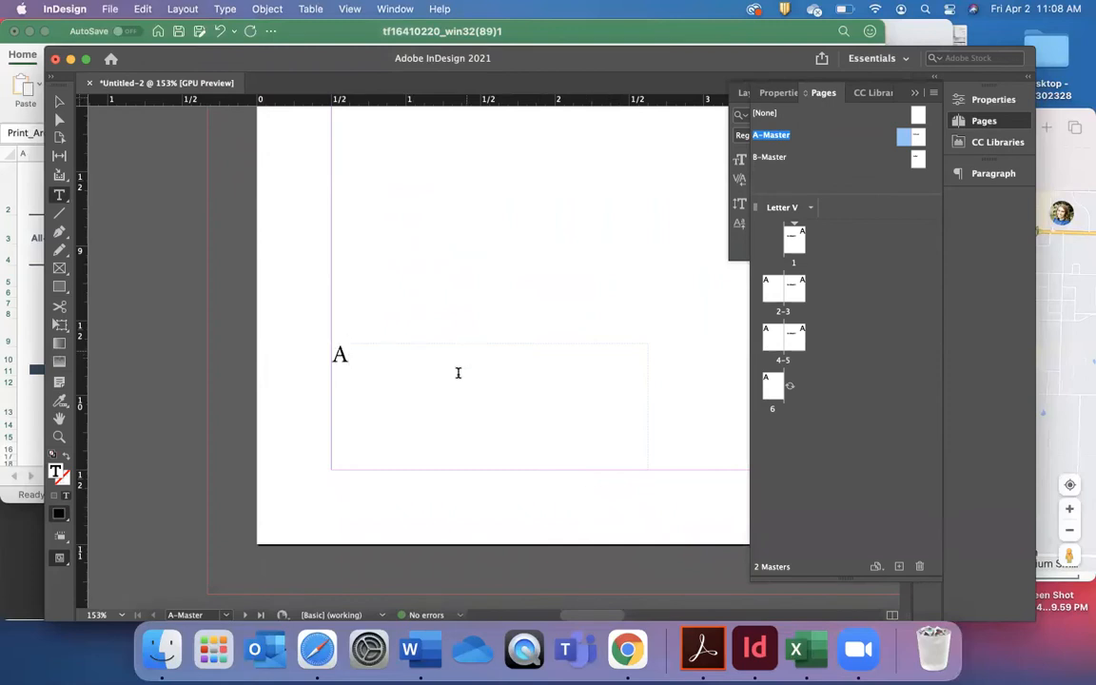
Draw a small text frame in the lower-right margin corner of A-Master's right page.
scroll(454, 381, "right", 1)
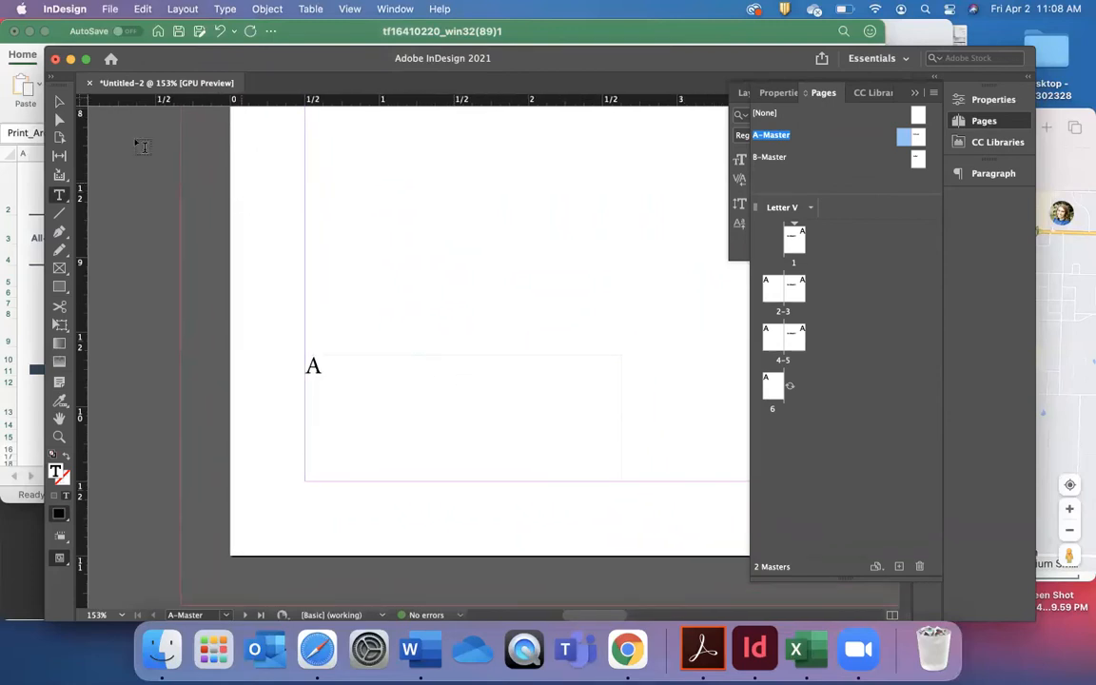
scroll(487, 353, "down", 5)
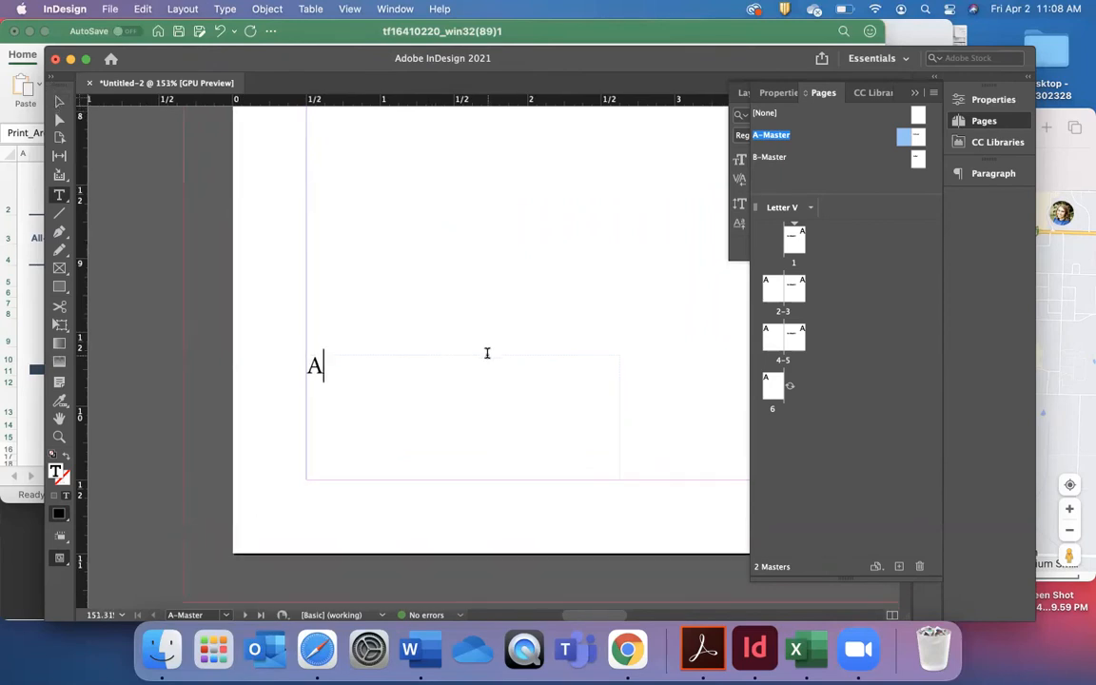
scroll(487, 353, "right", 12)
scroll(487, 353, "left", 3)
scroll(487, 353, "up", 2)
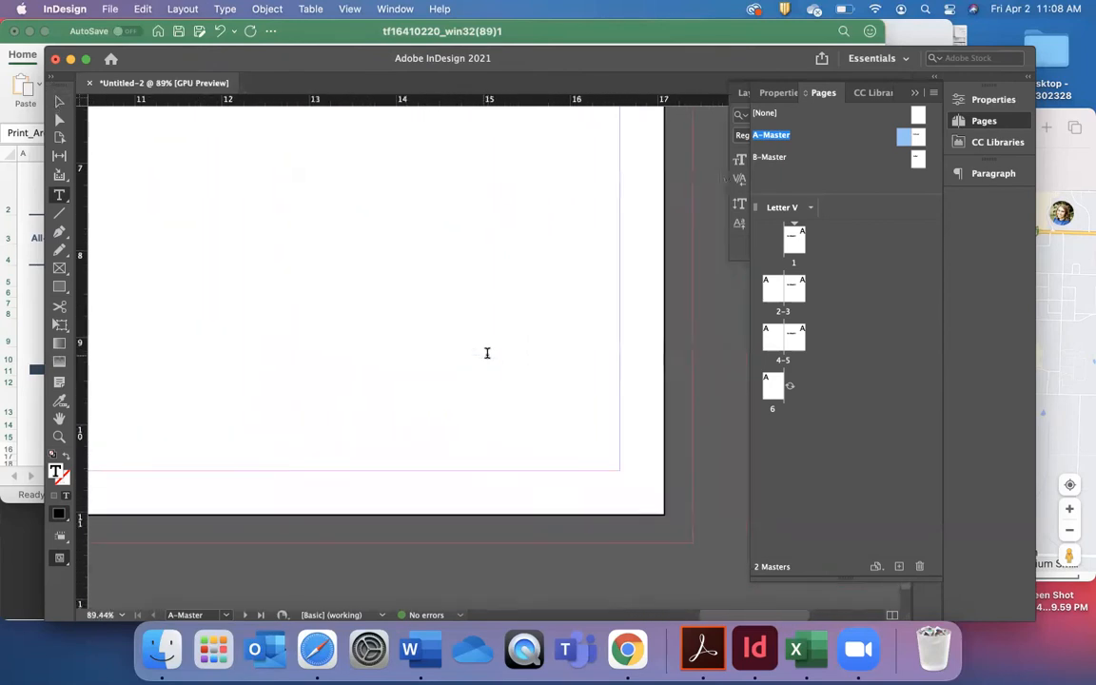
left_click_drag(497, 429, 646, 469)
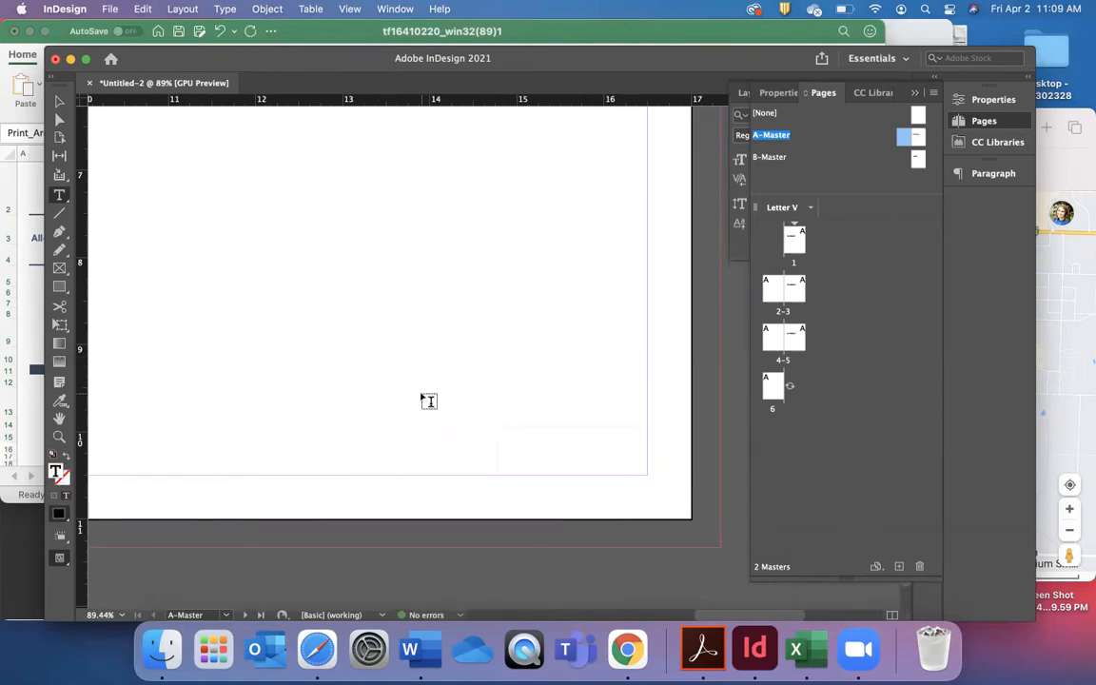
Insert a Current Page Number marker in the text frame on A-Master's right page.
left_click(225, 8)
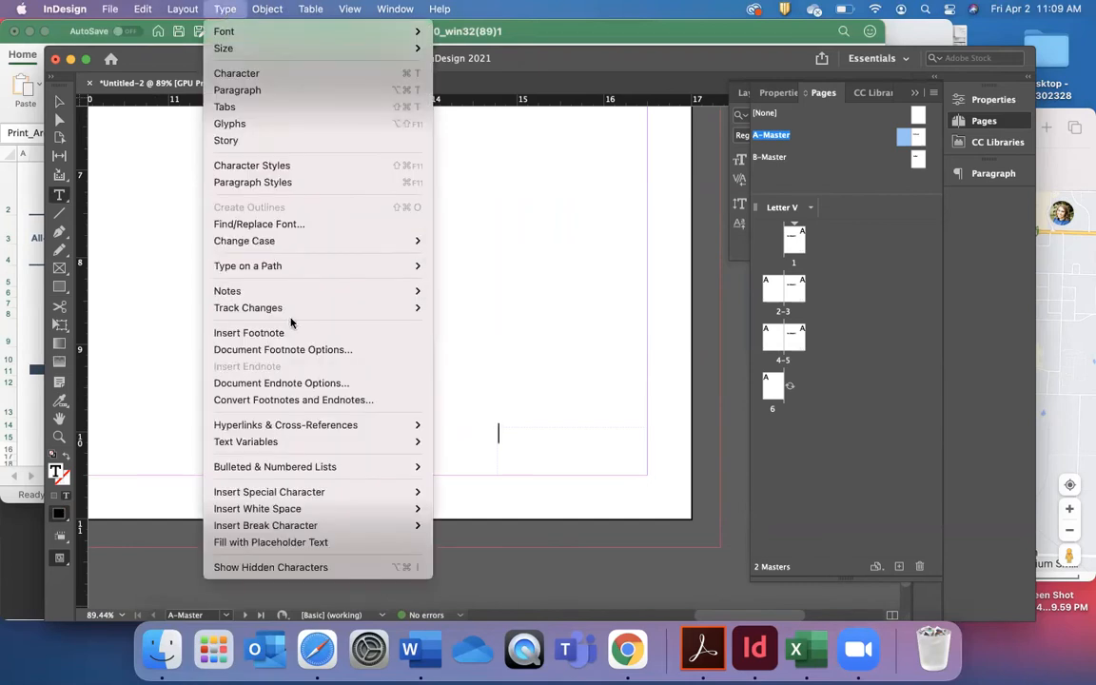
mouse_move(285, 492)
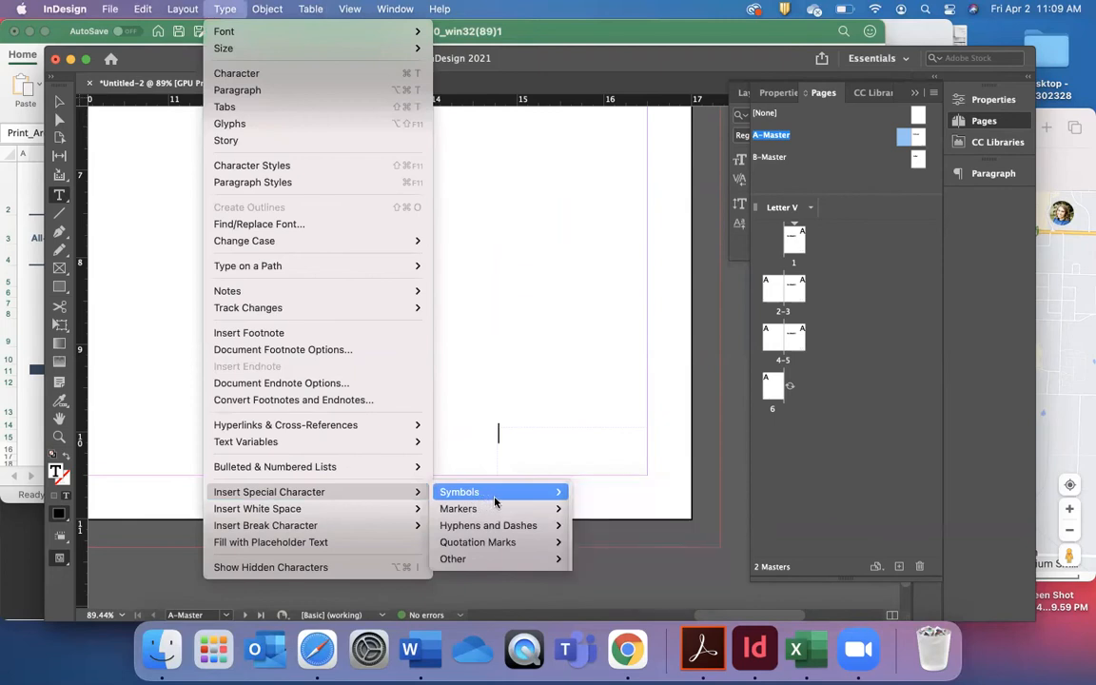
mouse_move(458, 508)
left_click(631, 507)
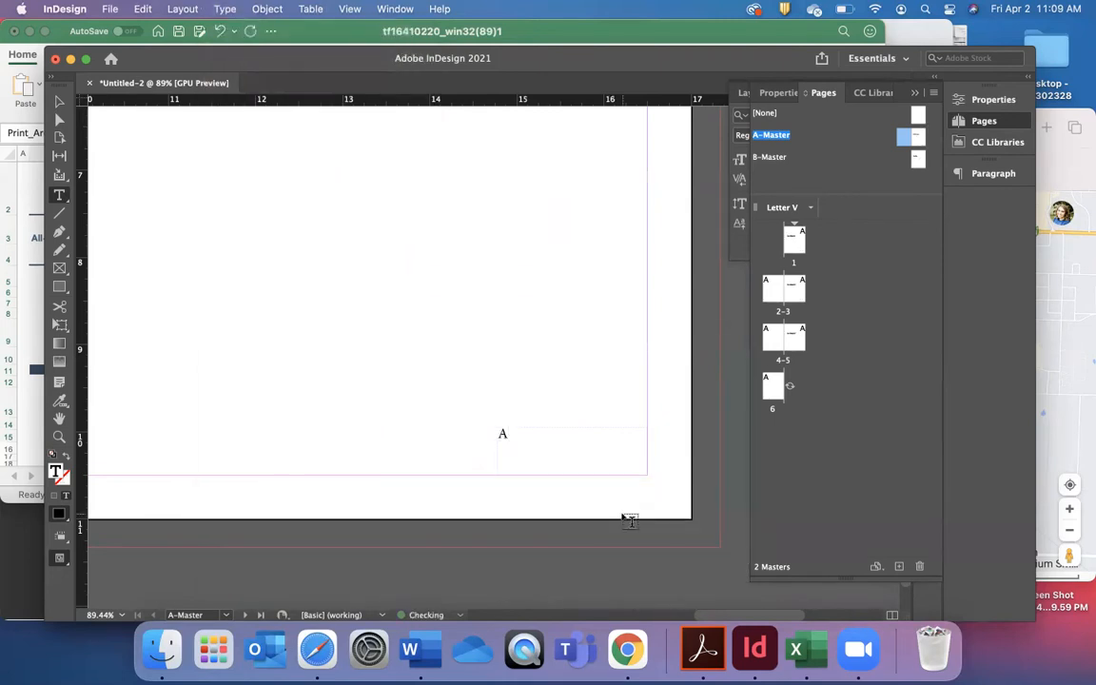
Go back to page 1 and check the automatic page numbers on document pages 1 through 6.
left_click(59, 101)
left_click(684, 350)
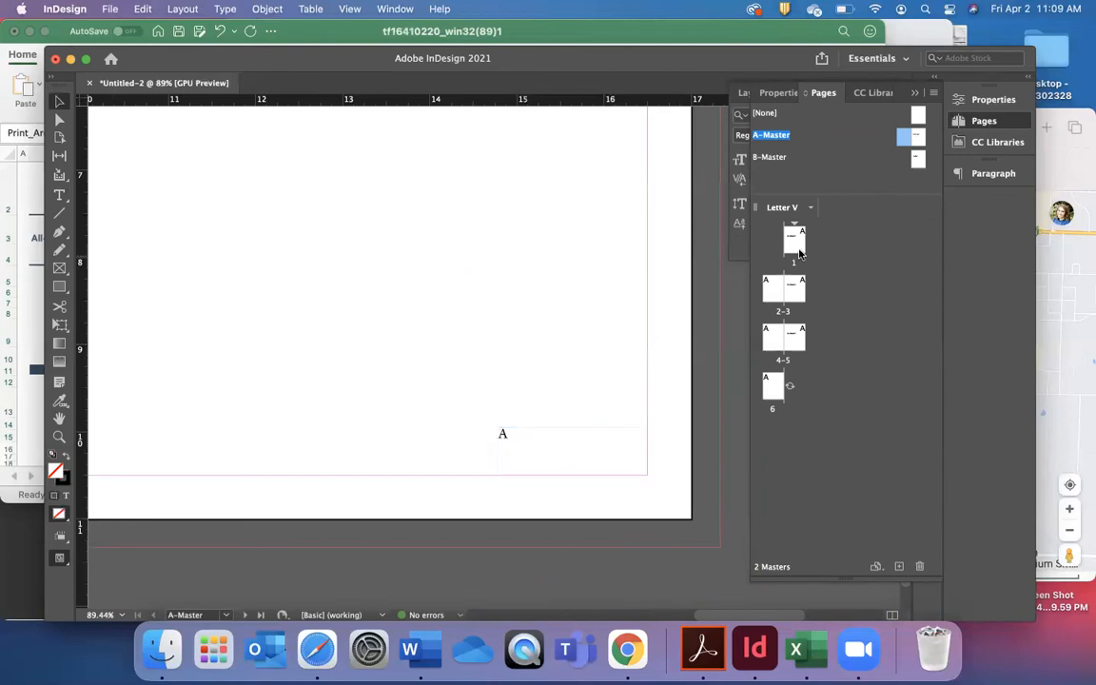
double_click(796, 240)
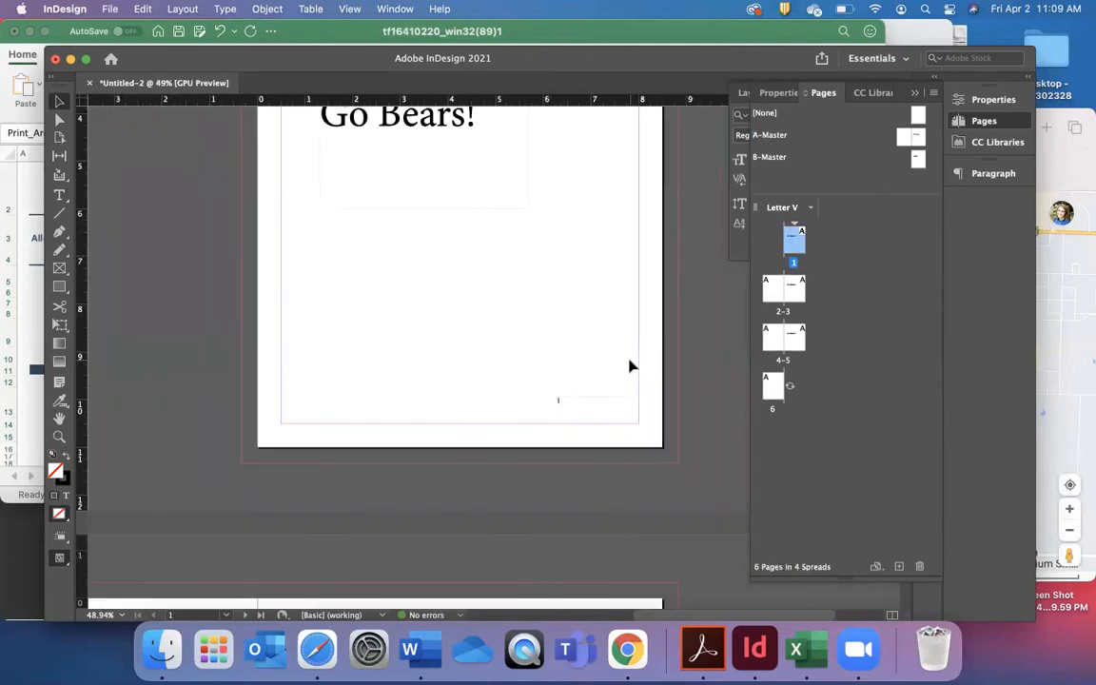
scroll(565, 410, "down", 10)
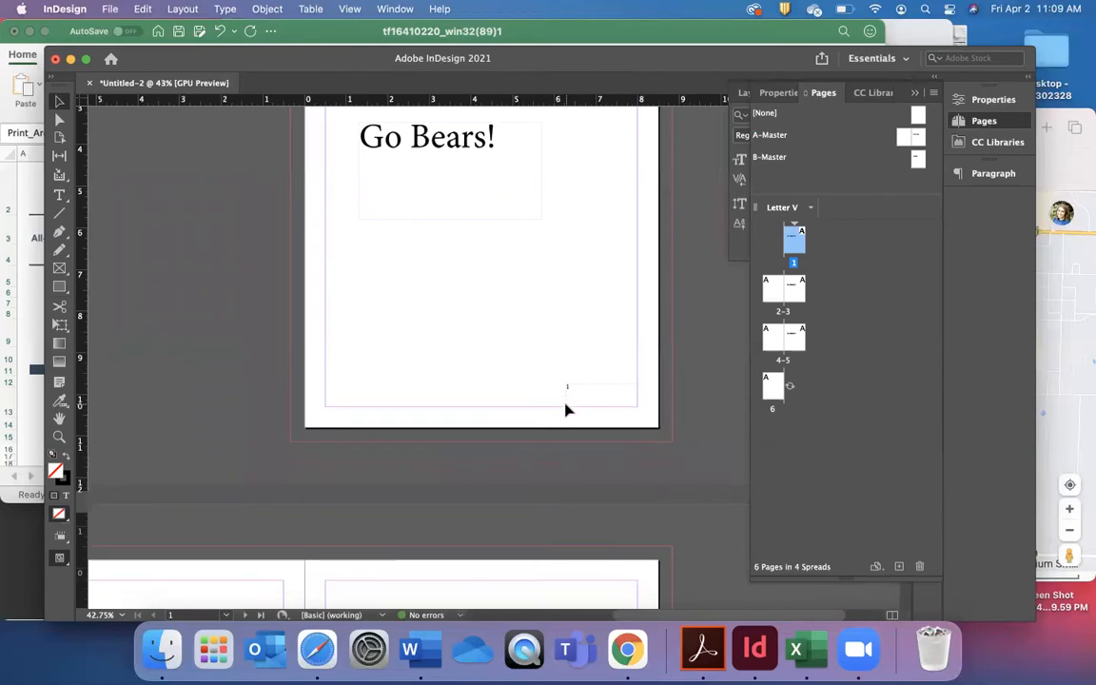
scroll(565, 410, "left", 3)
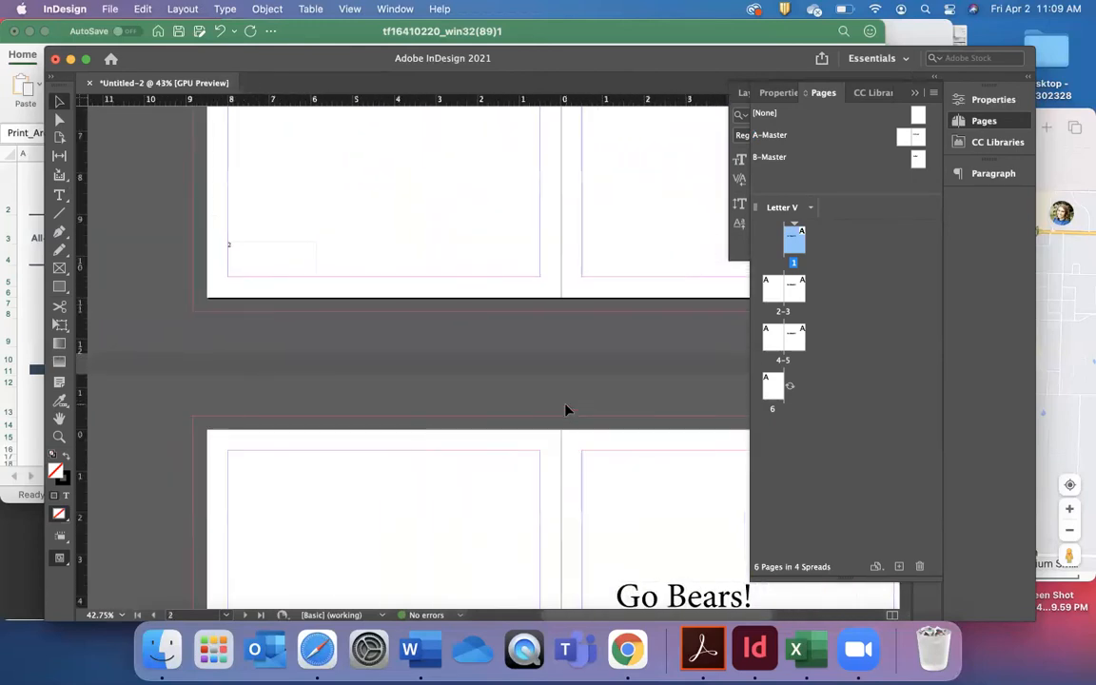
scroll(569, 411, "down", 5)
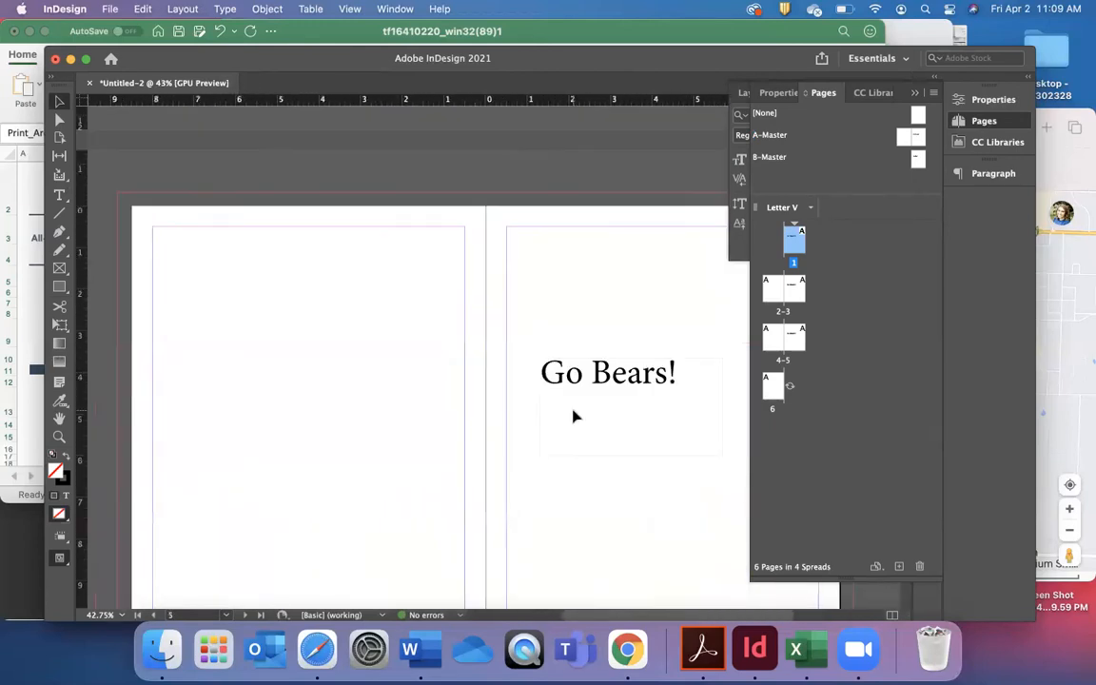
scroll(574, 410, "up", 3)
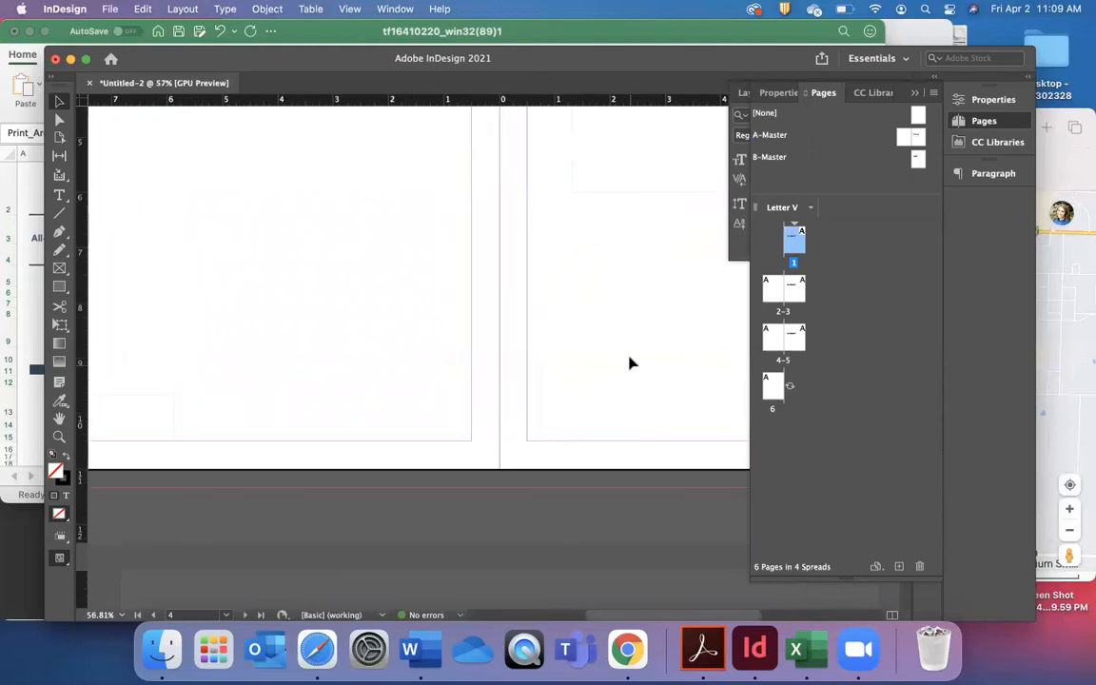
scroll(424, 444, "up", 3)
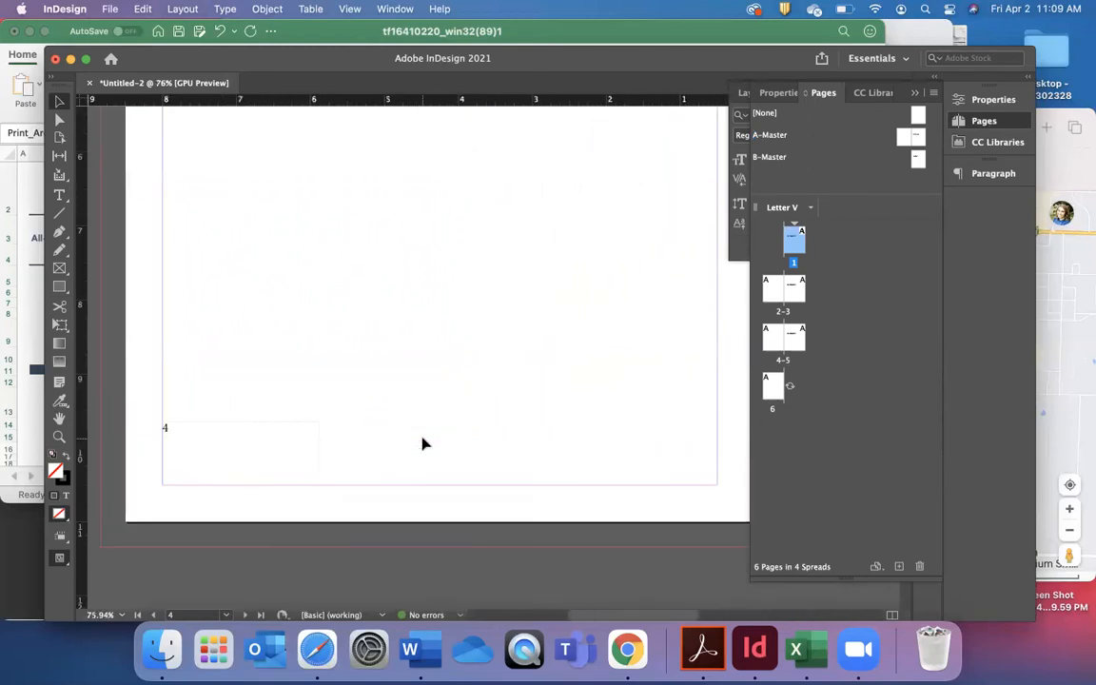
scroll(424, 444, "right", 10)
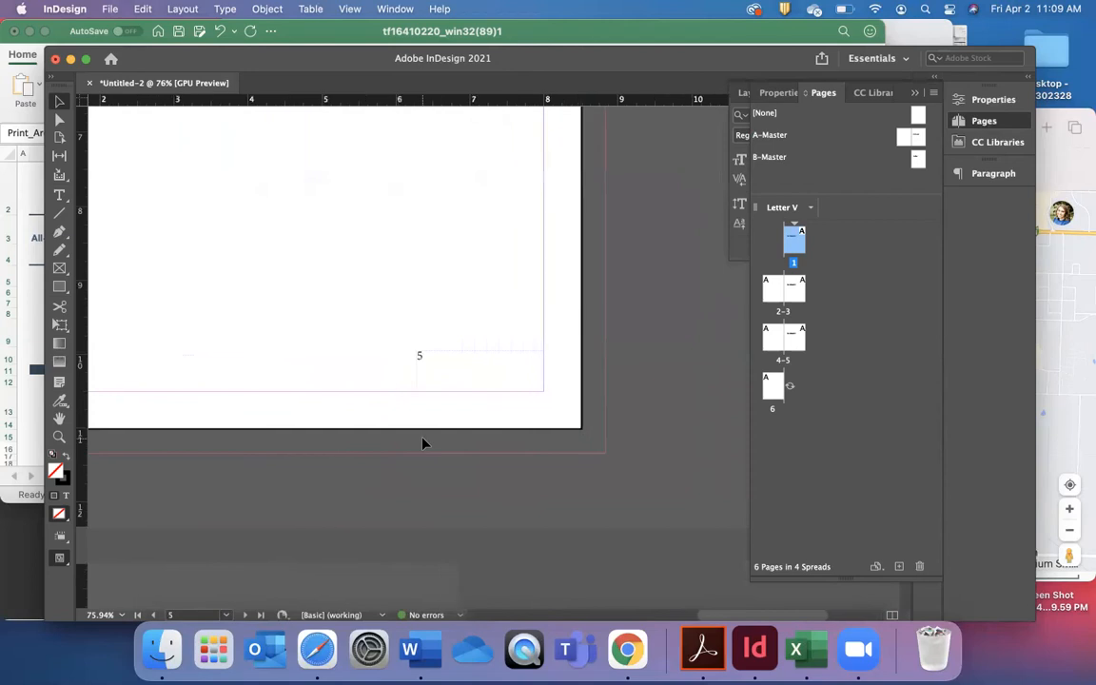
scroll(424, 444, "up", 5)
scroll(424, 444, "left", 10)
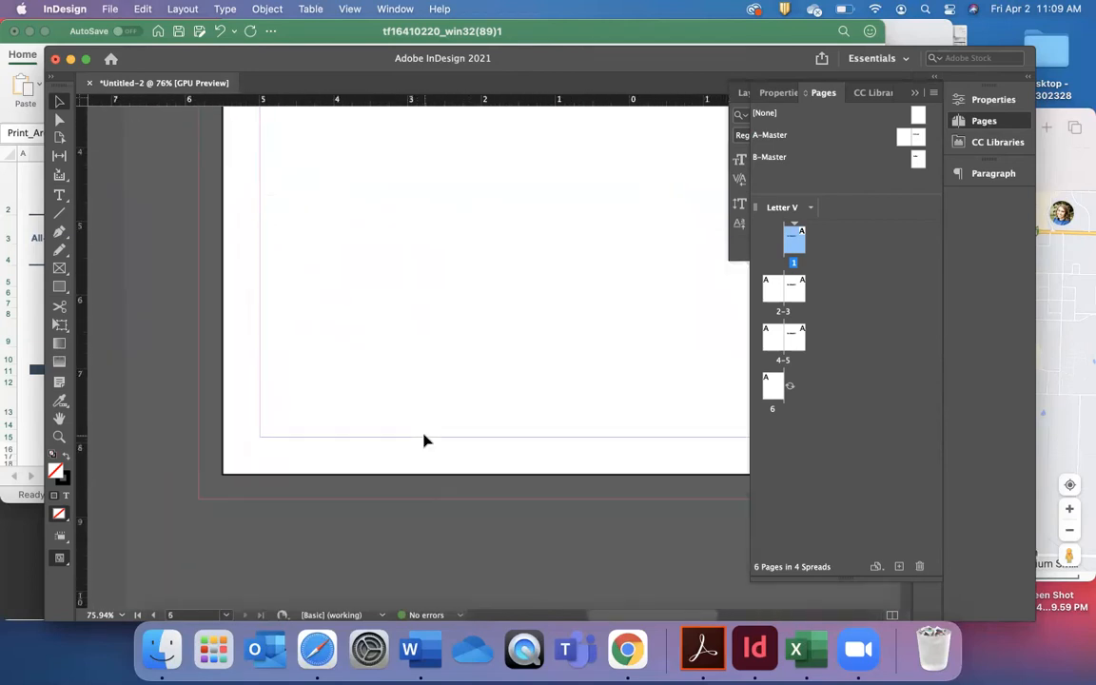
scroll(425, 441, "up", 3)
scroll(424, 440, "right", 2)
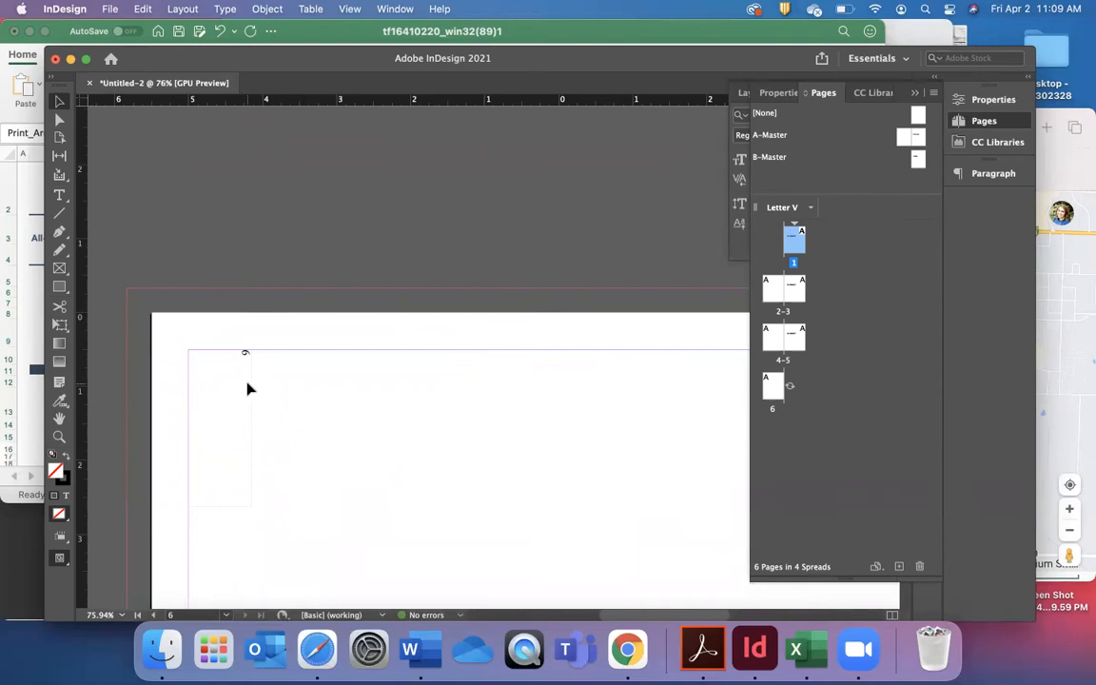
Open A-Master and set the page number marker on its left page to 60 pt.
double_click(909, 139)
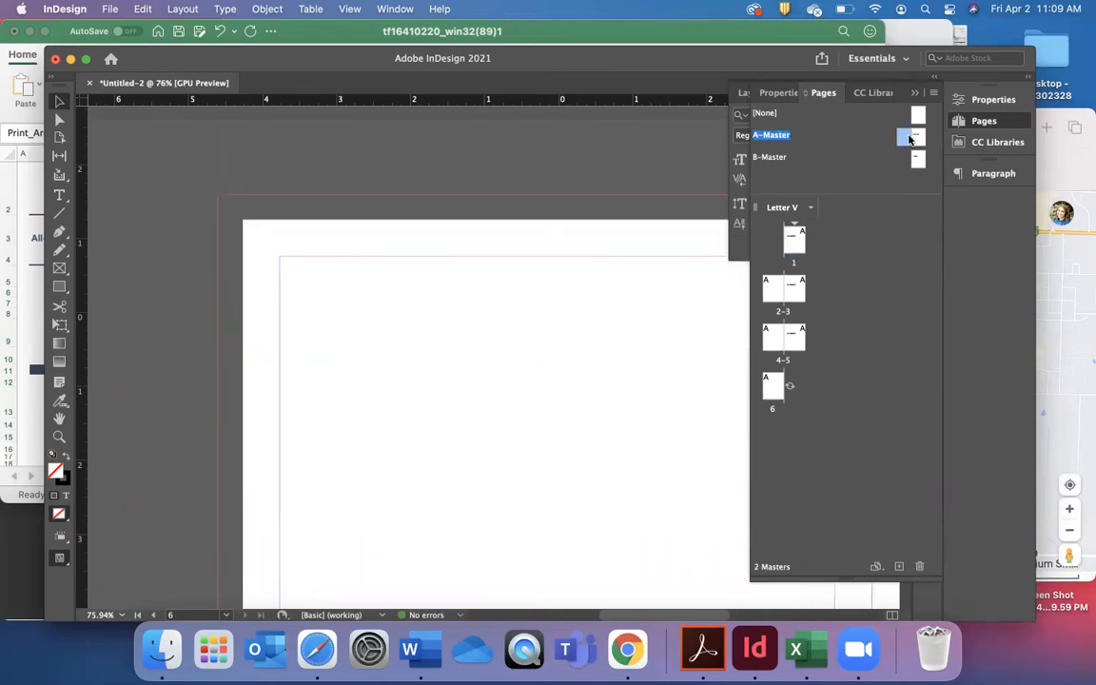
scroll(543, 344, "down", 5)
triple_click(307, 388)
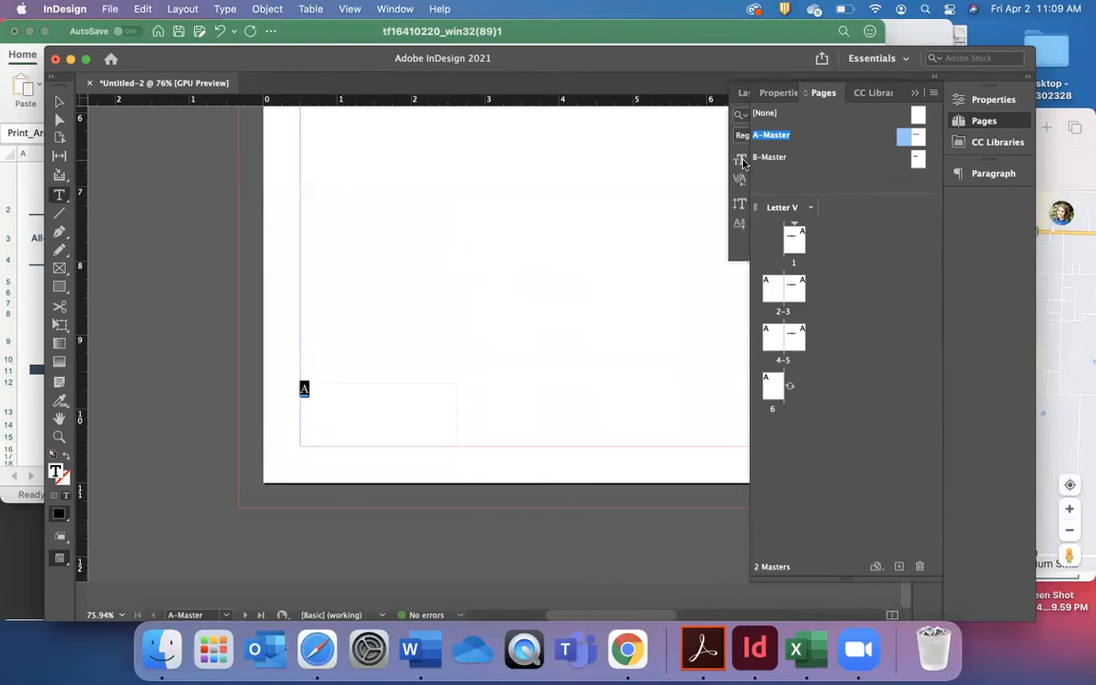
left_click(914, 95)
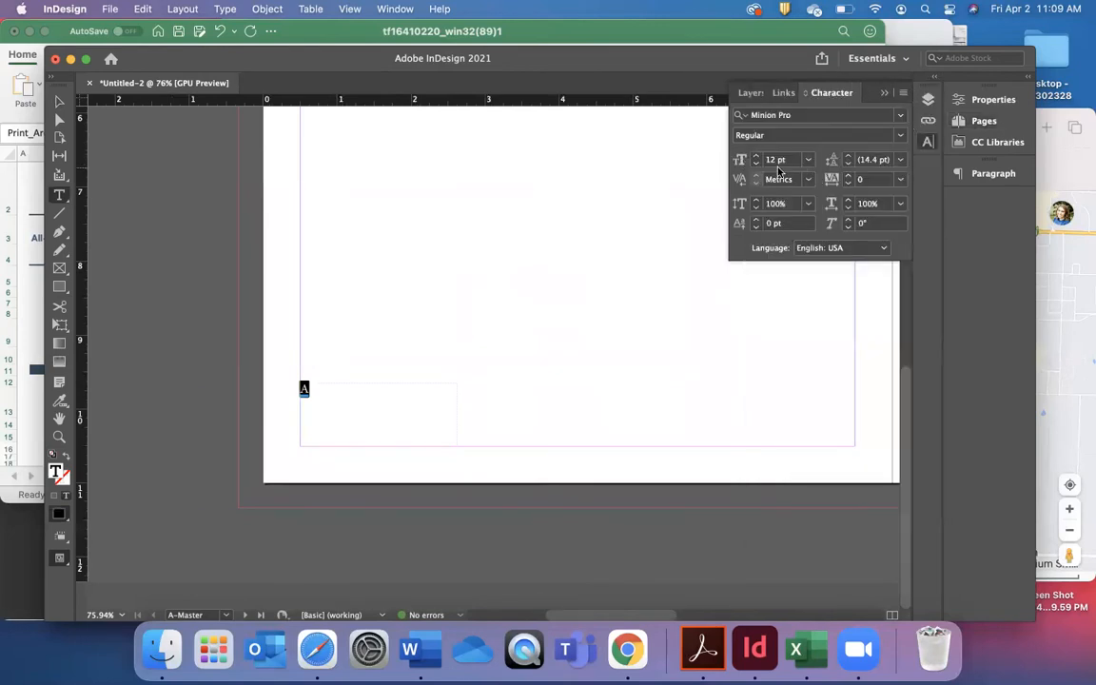
left_click(808, 160)
left_click(790, 387)
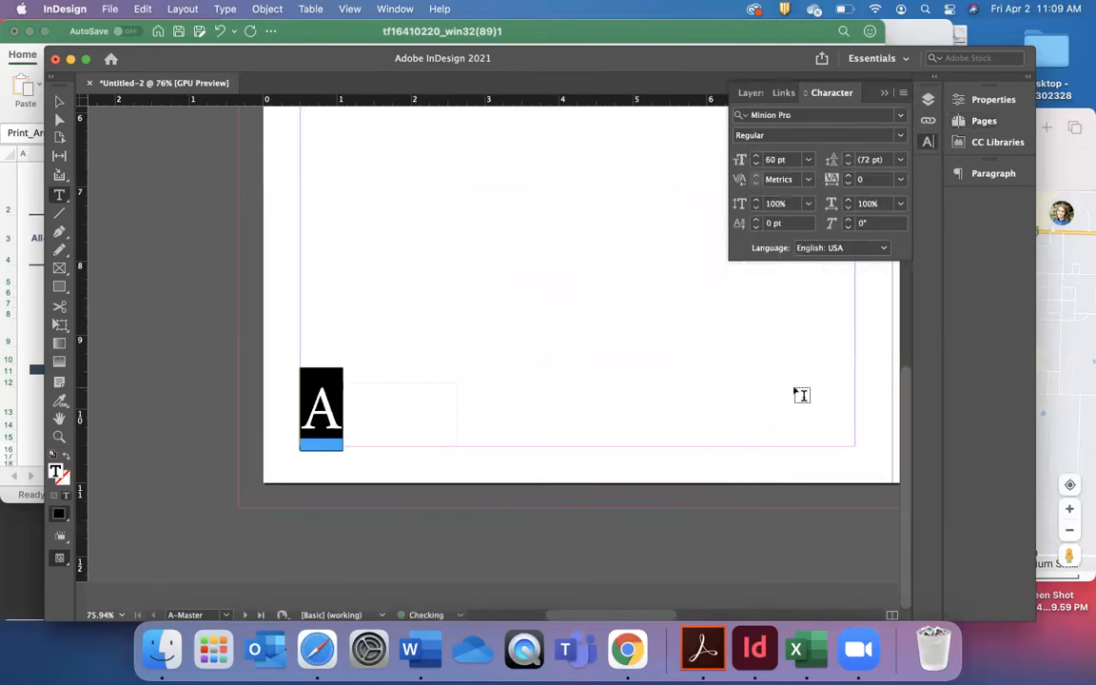
Set the page number marker on A-Master's right page to 60 pt and enlarge its text frame up and outward to fit.
scroll(802, 395, "right", 10)
scroll(802, 395, "up", 1)
left_click_drag(611, 472, 566, 470)
left_click(807, 160)
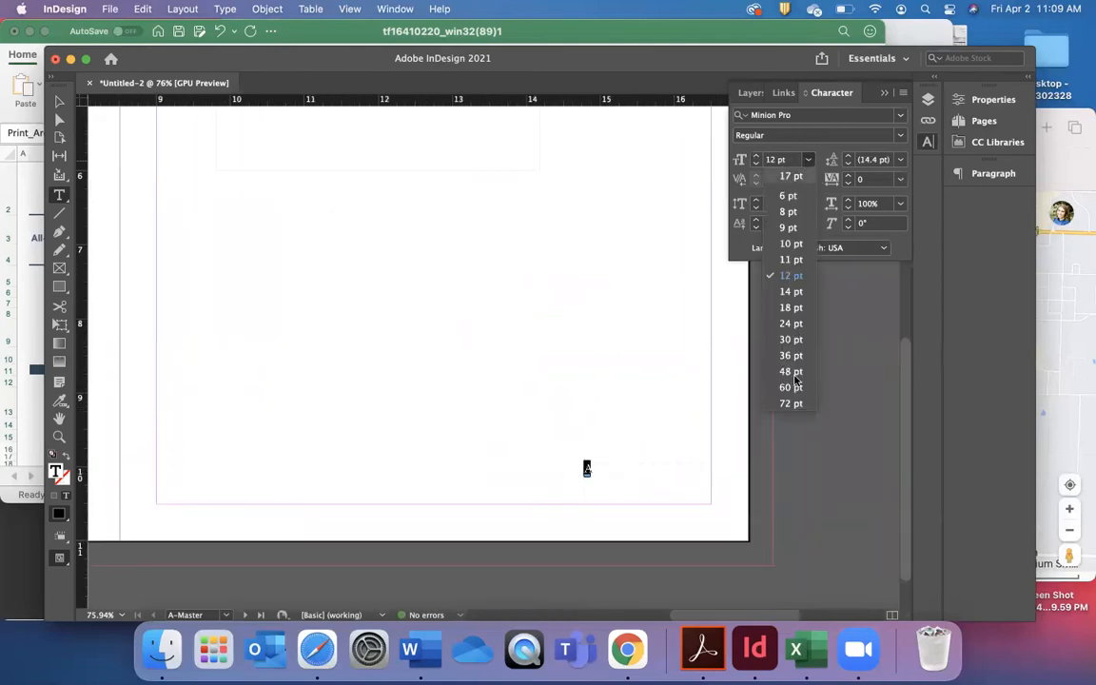
left_click(792, 388)
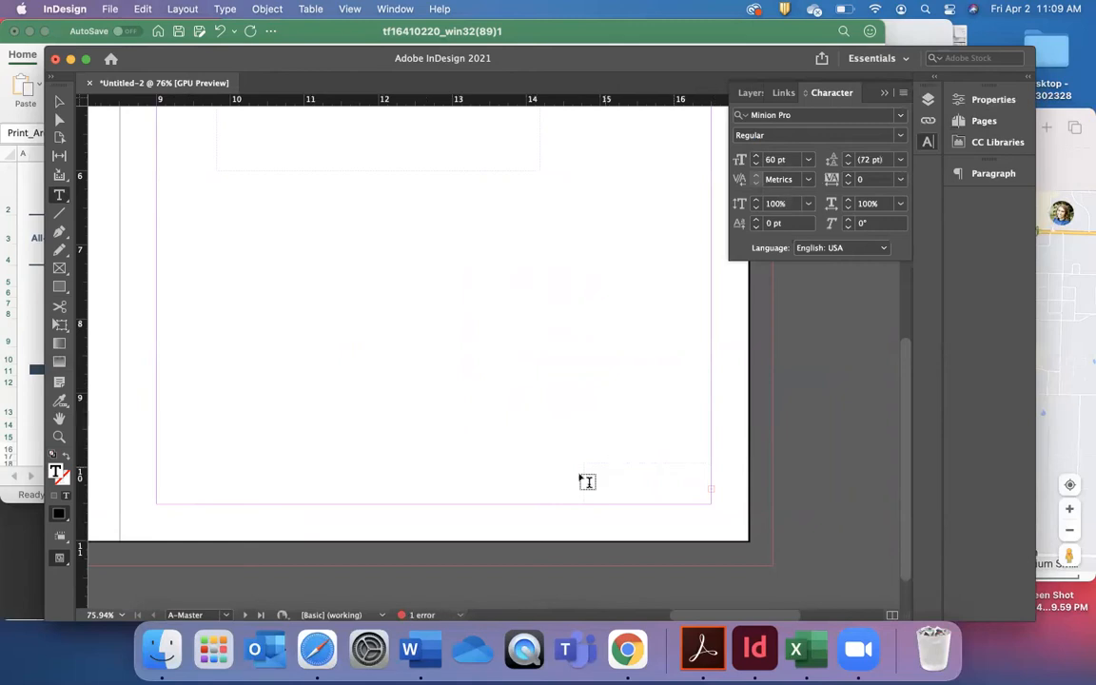
left_click(58, 100)
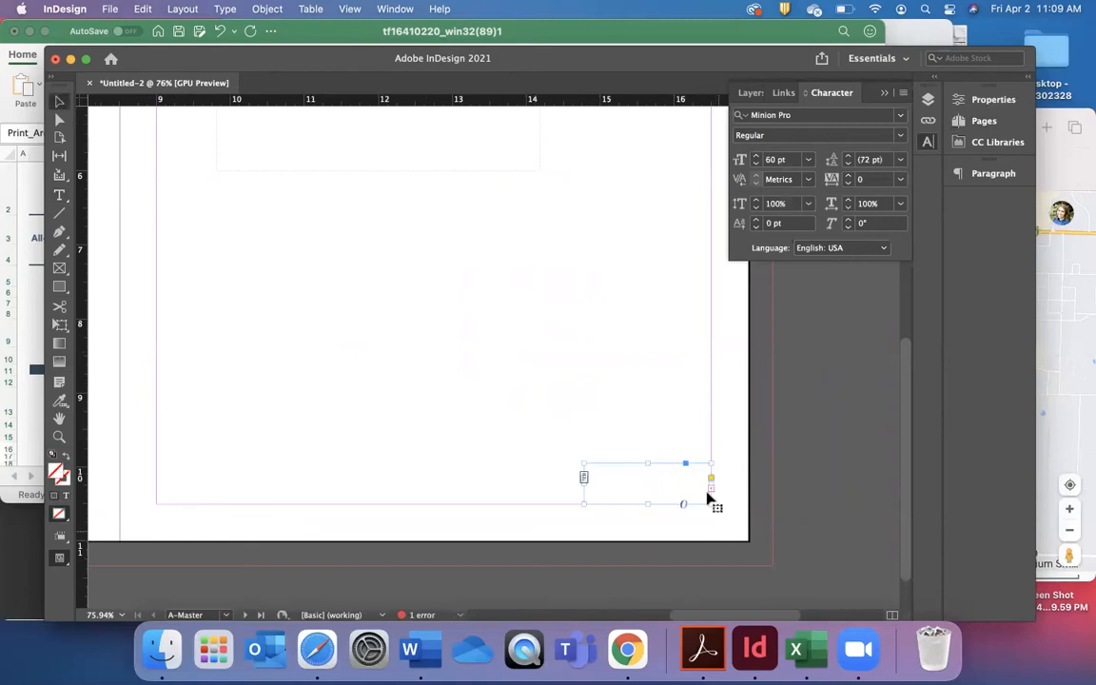
left_click_drag(584, 463, 568, 433)
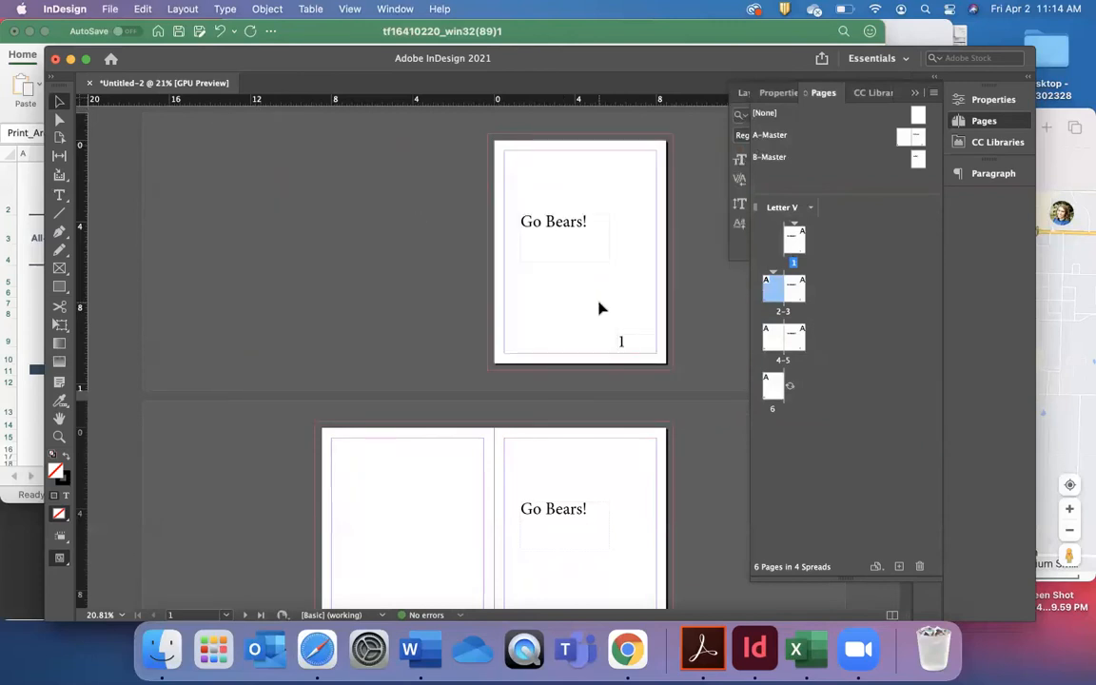
Override all master page items on page 1 and delete that page's page number frame.
right_click(799, 239)
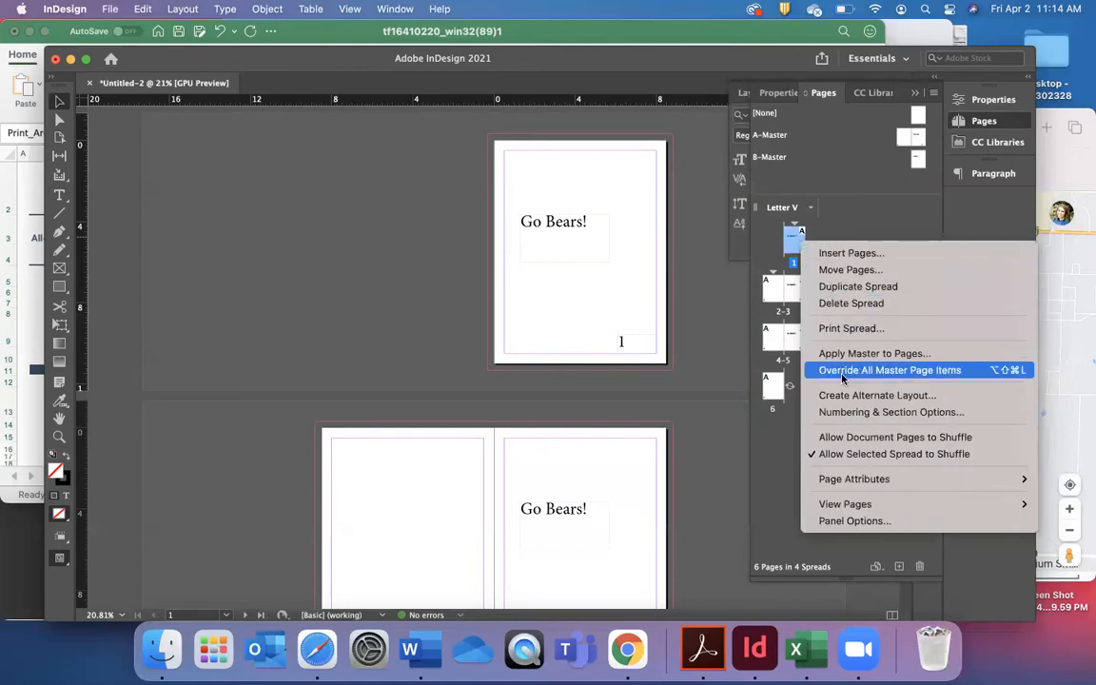
left_click(842, 370)
left_click(609, 250)
left_click(619, 340)
left_click(602, 251)
left_click(625, 342)
scroll(625, 342, "down", 2)
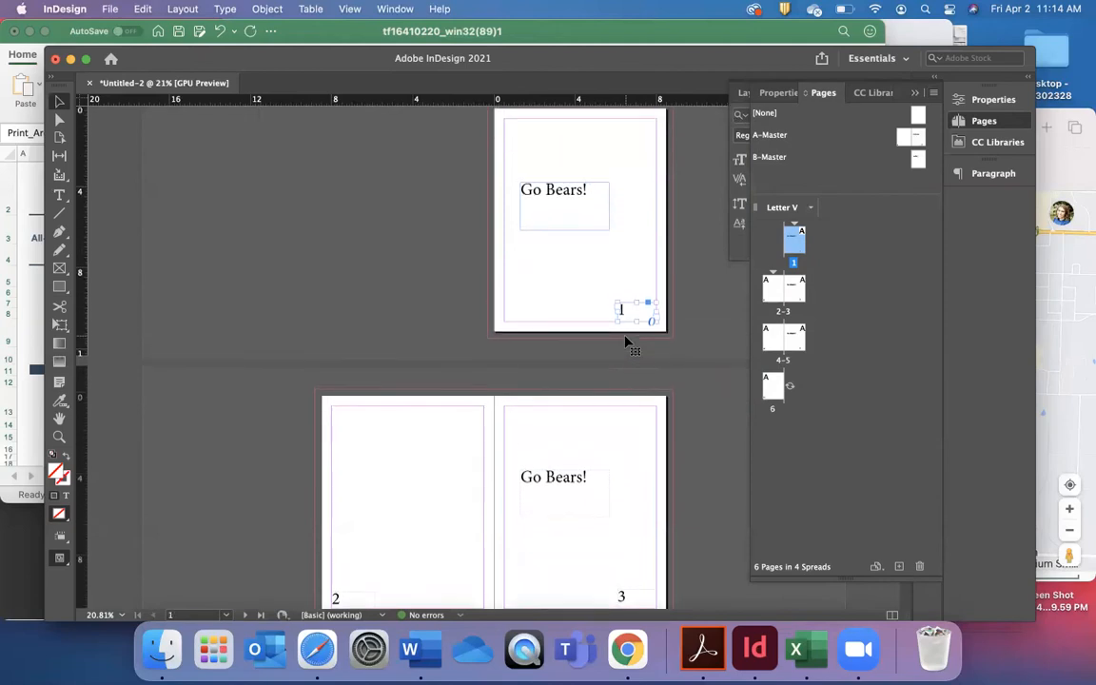
scroll(623, 323, "up", 2)
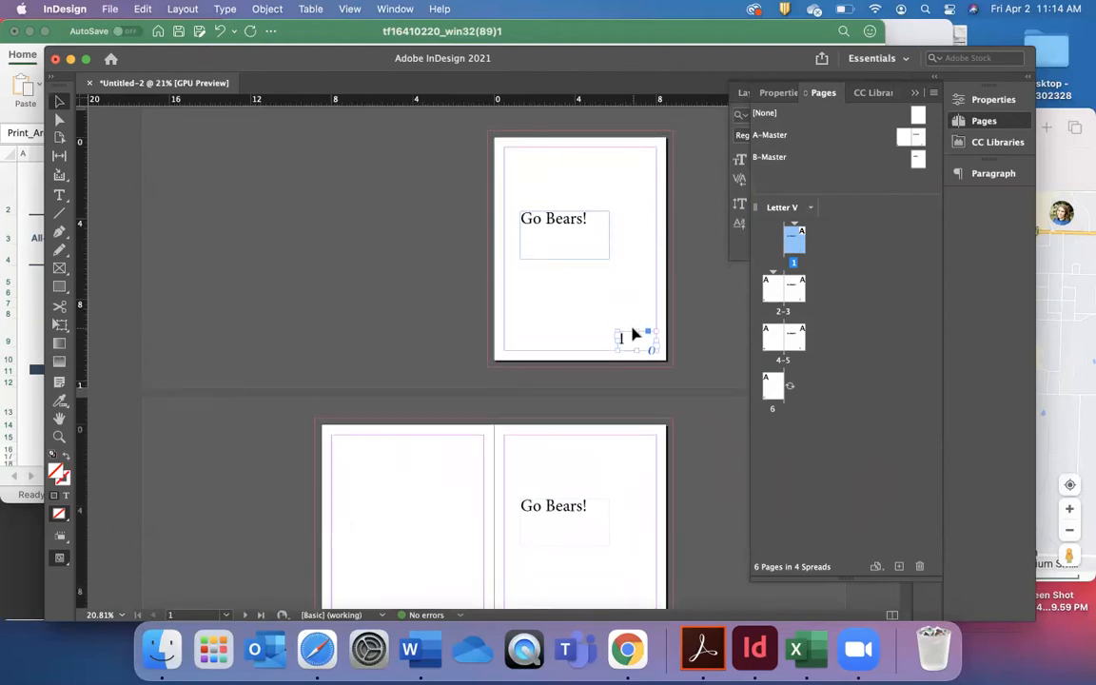
key("BackSpace")
Start a new section at the document's second page with page numbering starting at 1, accepting the duplicate page numbers.
scroll(634, 334, "down", 5)
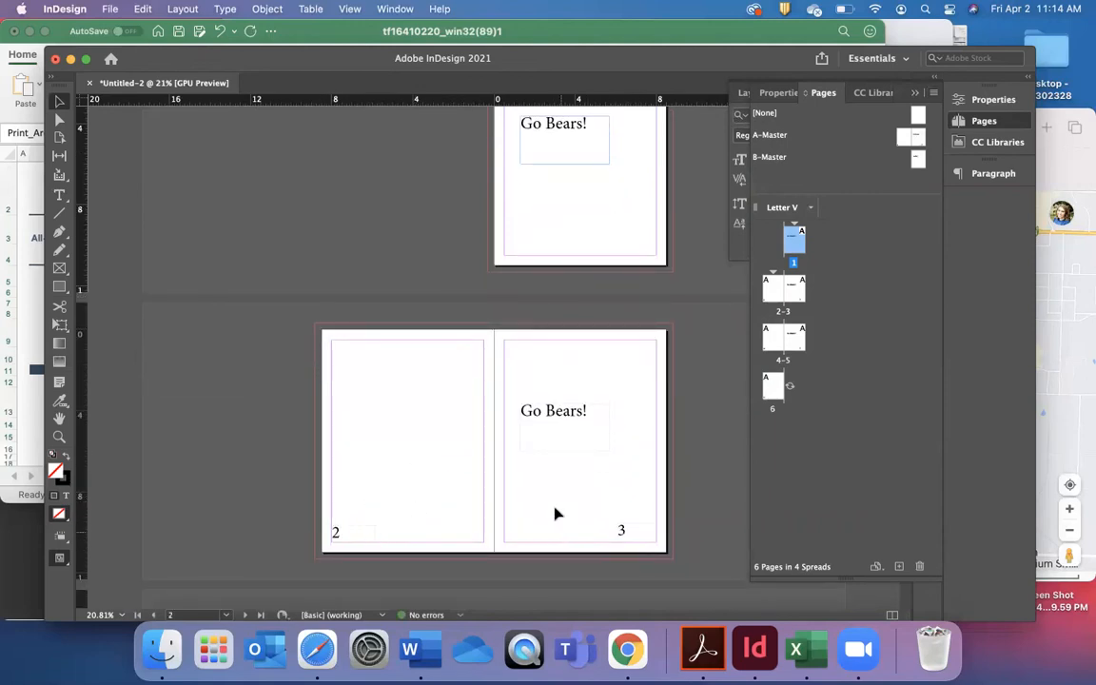
scroll(556, 494, "up", 1)
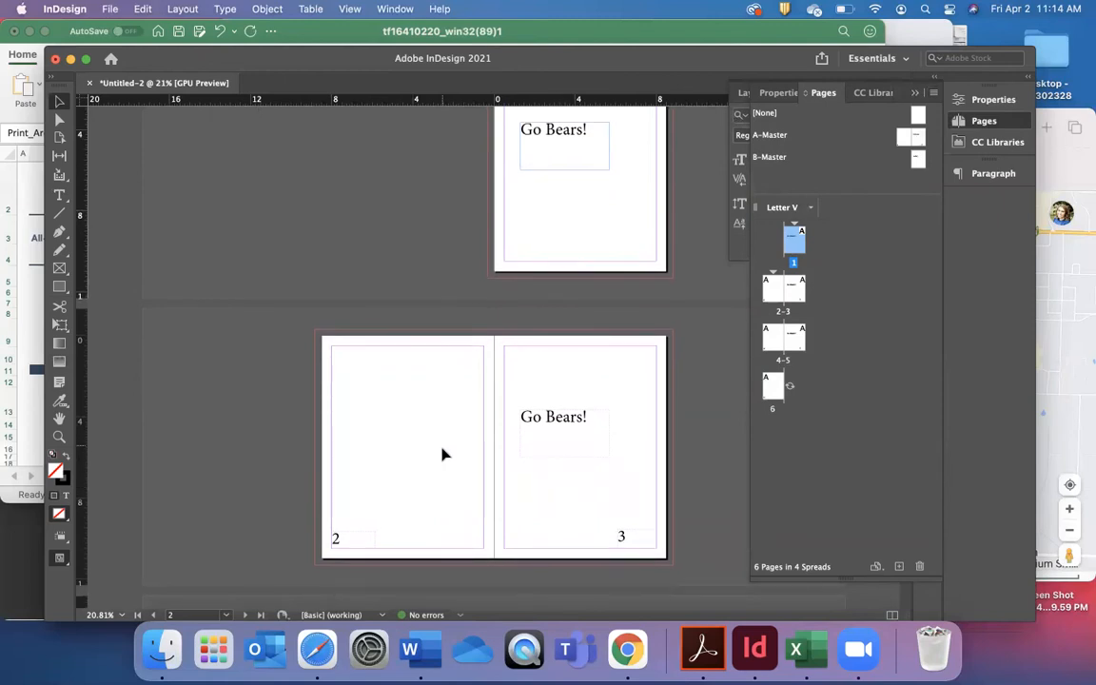
left_click(491, 427)
left_click(844, 255)
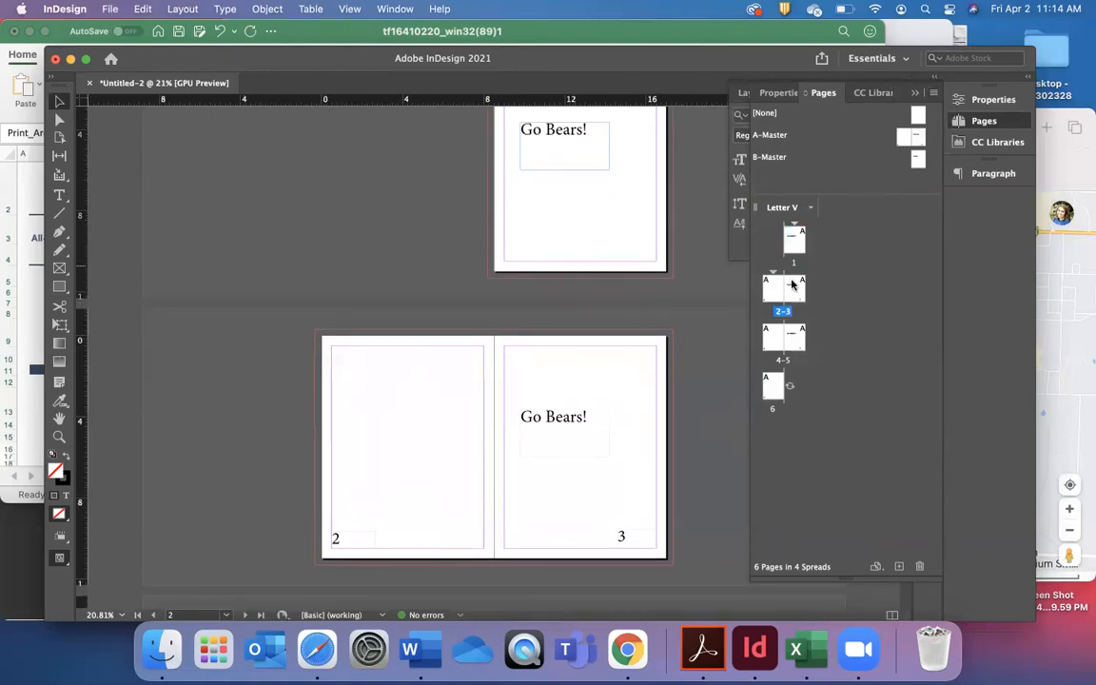
left_click(773, 288)
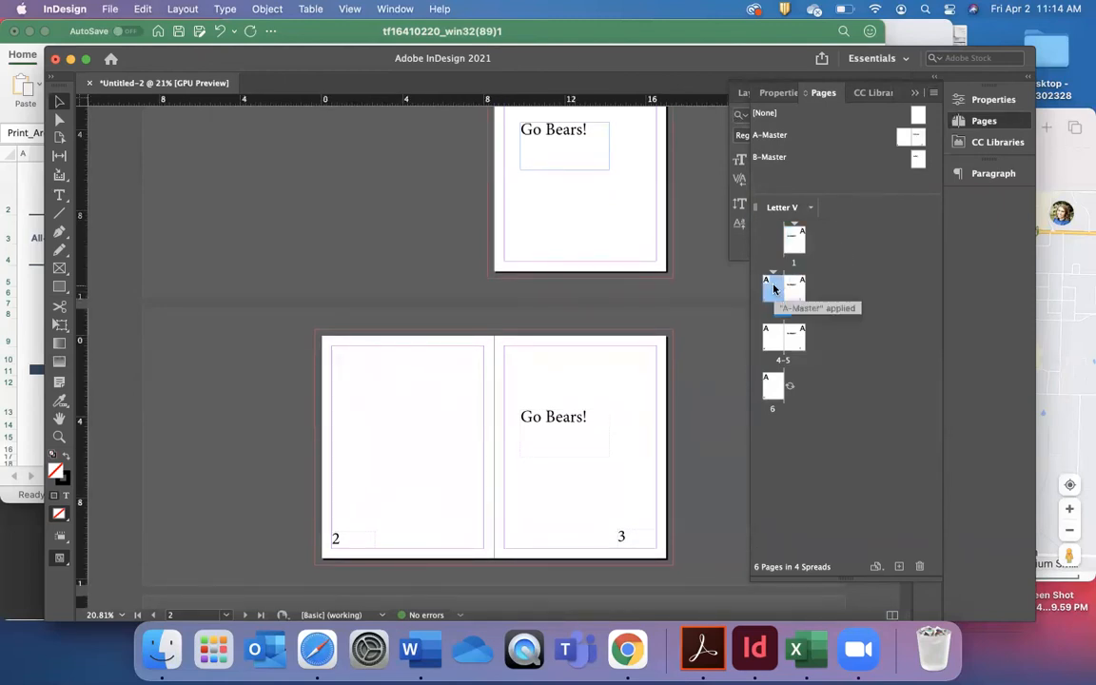
left_click(934, 93)
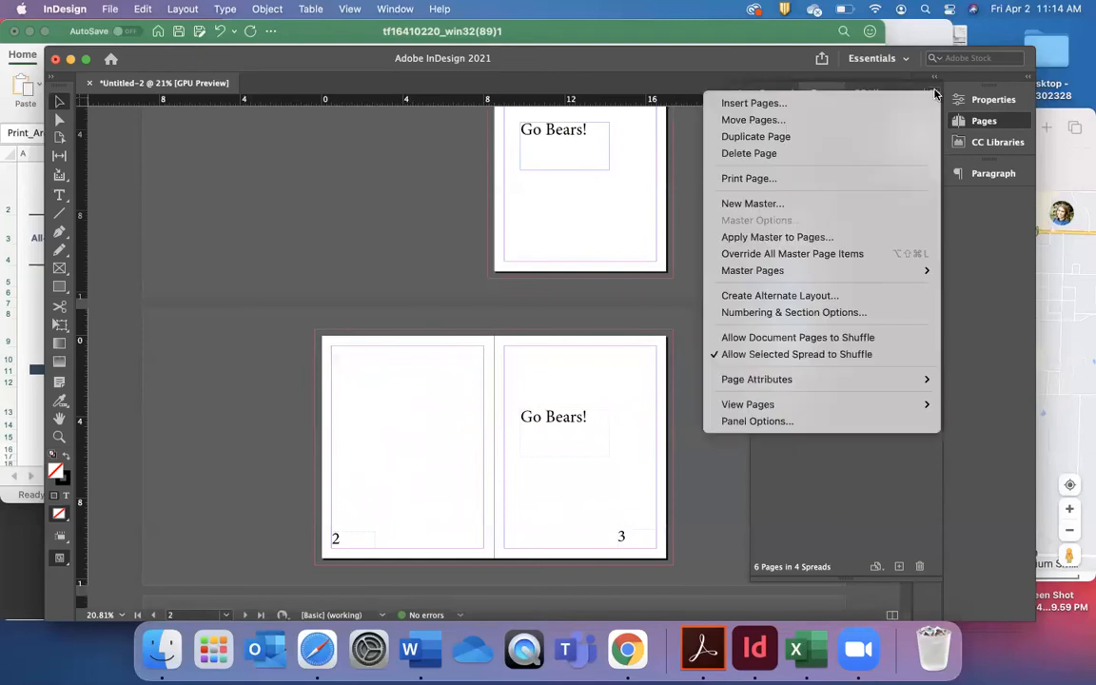
left_click(850, 313)
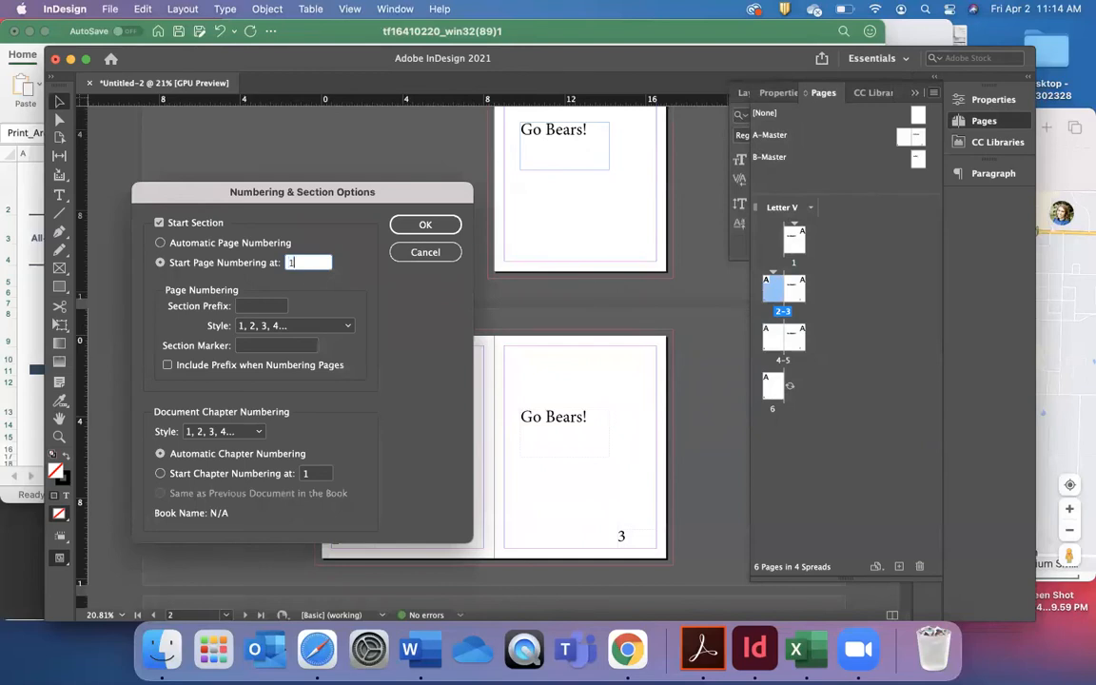
left_click(427, 225)
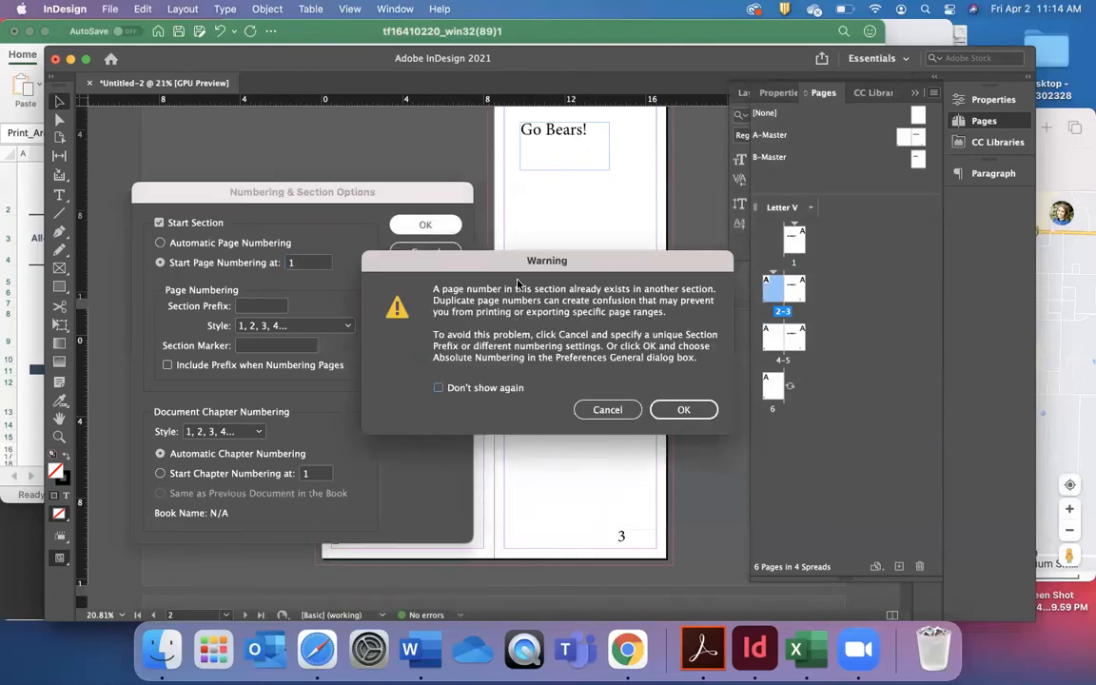
left_click(681, 409)
Check the page numbers on the spreads that follow the first page.
scroll(525, 499, "down", 3)
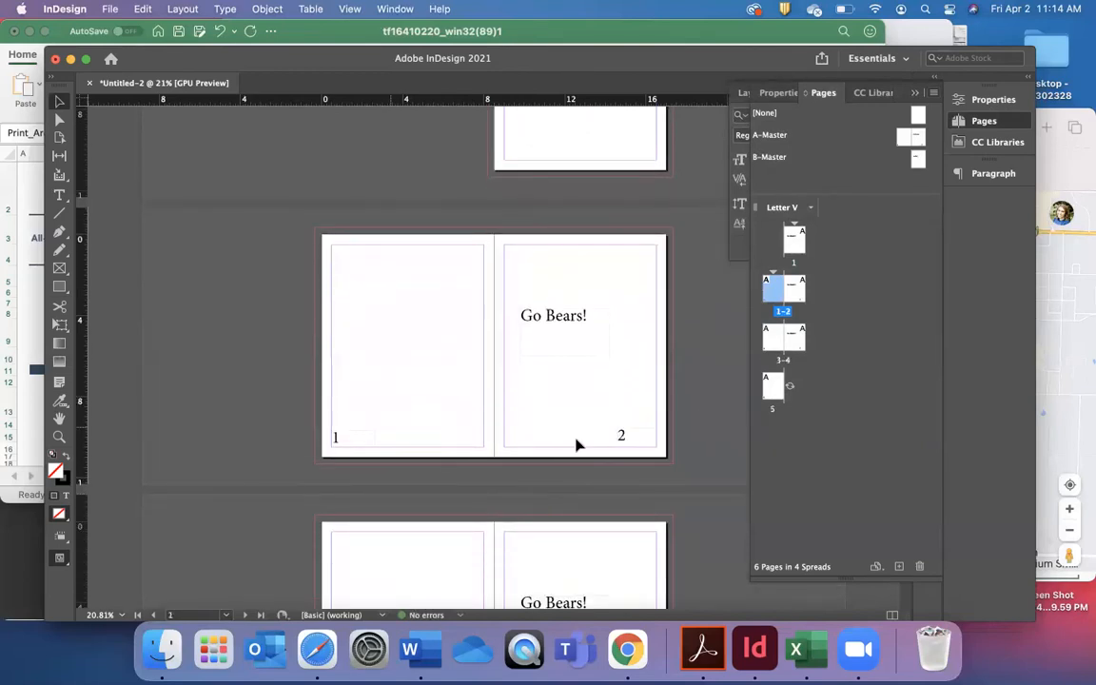
scroll(496, 518, "down", 1)
scroll(523, 384, "up", 4)
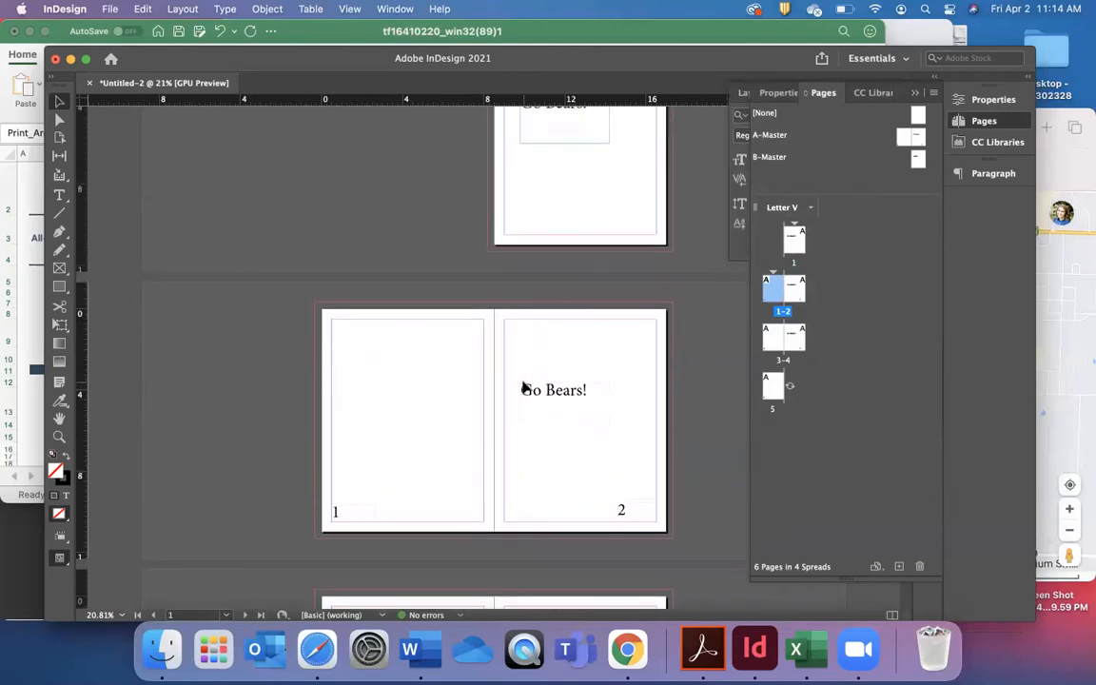
scroll(580, 313, "up", 1)
scroll(526, 372, "down", 6)
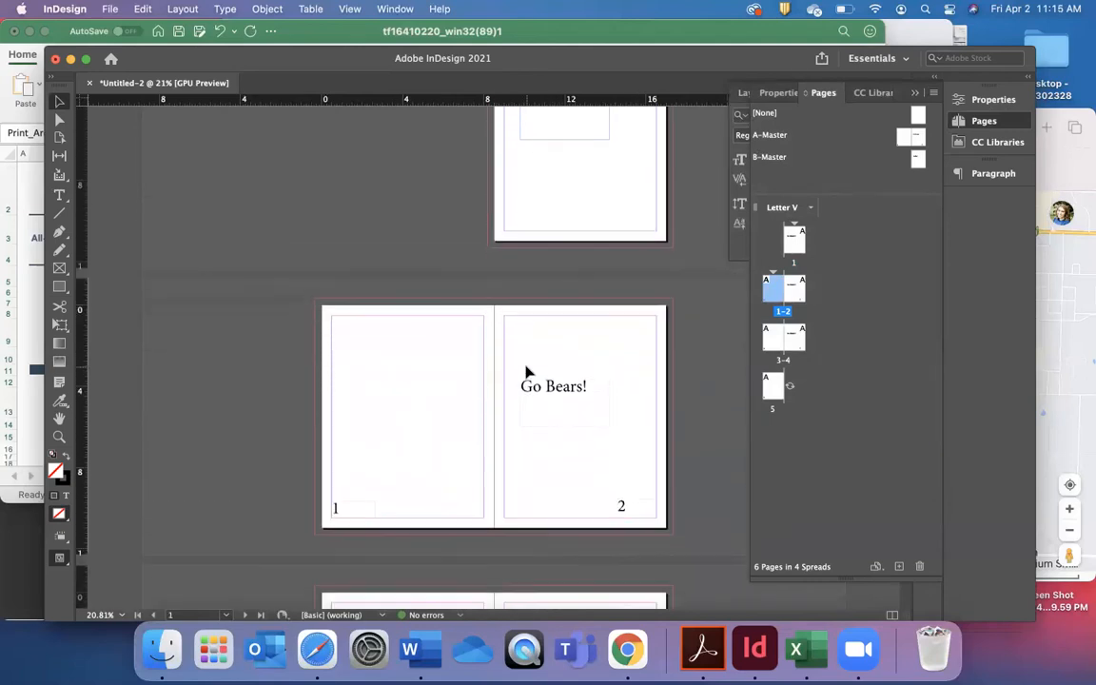
scroll(488, 494, "down", 4)
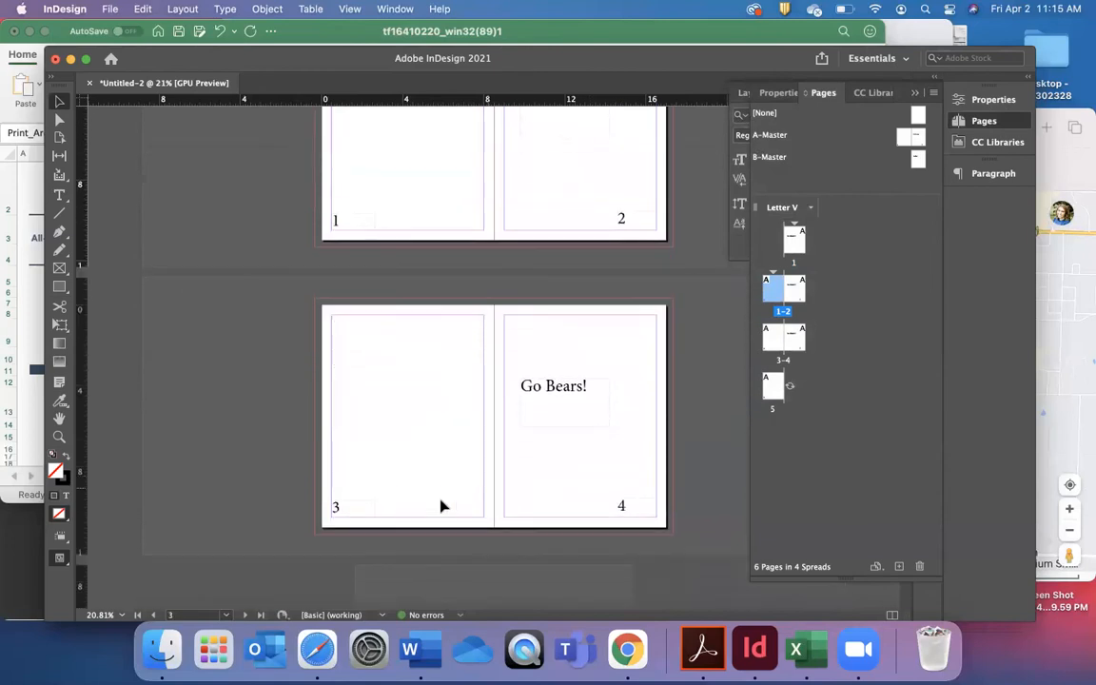
scroll(538, 424, "up", 5)
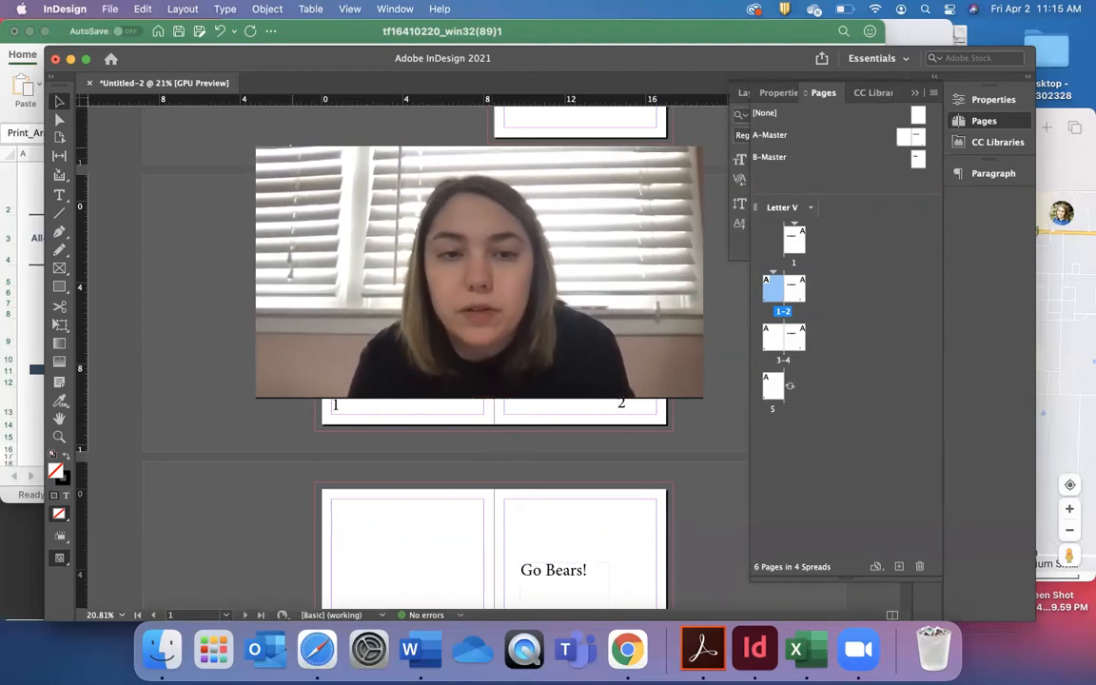
left_click(773, 291)
right_click(773, 294)
left_click(870, 261)
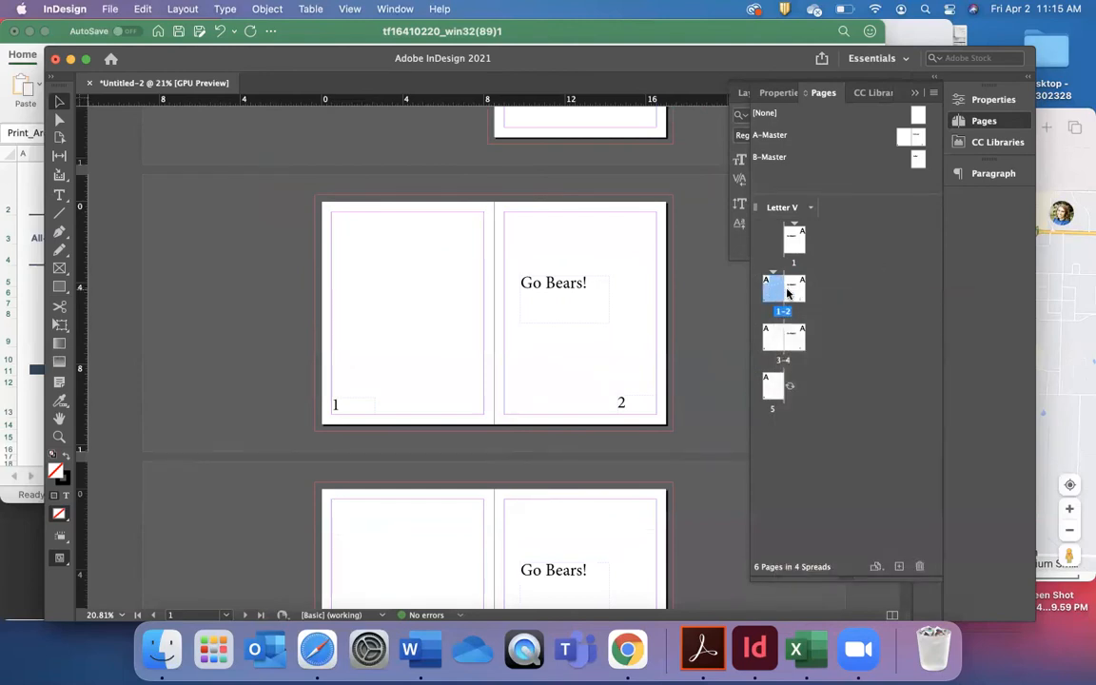
right_click(786, 294)
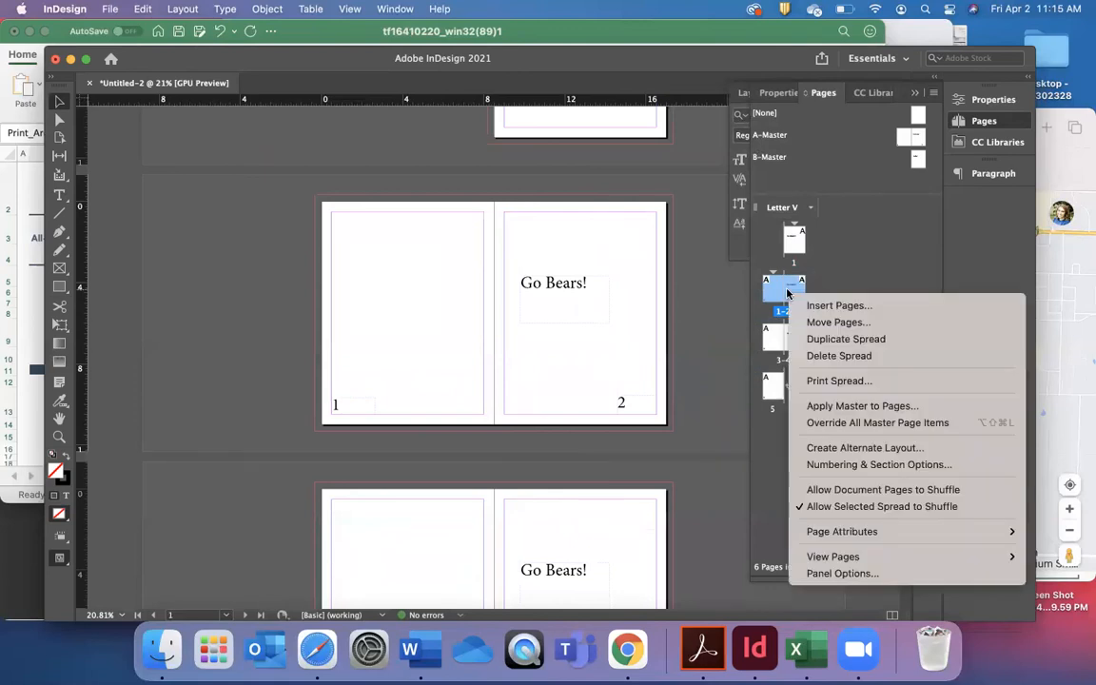
left_click(849, 281)
left_click(837, 320)
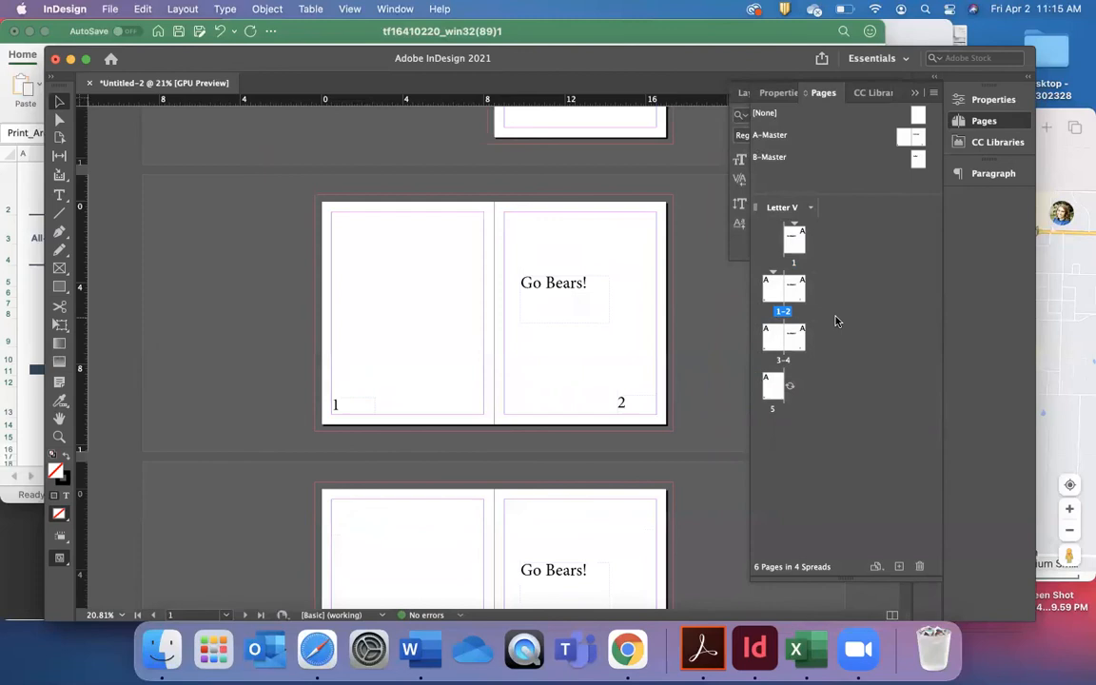
Apply the Lavender color label to both pages of the 1-2 spread that follows the first page.
left_click(770, 286)
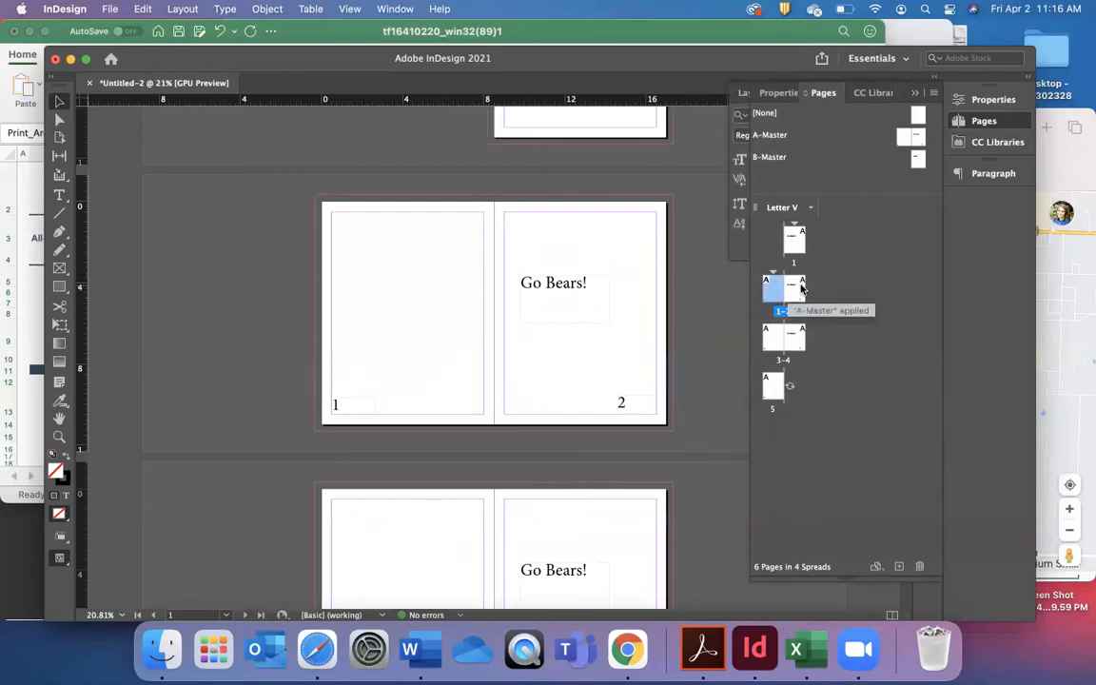
right_click(794, 290)
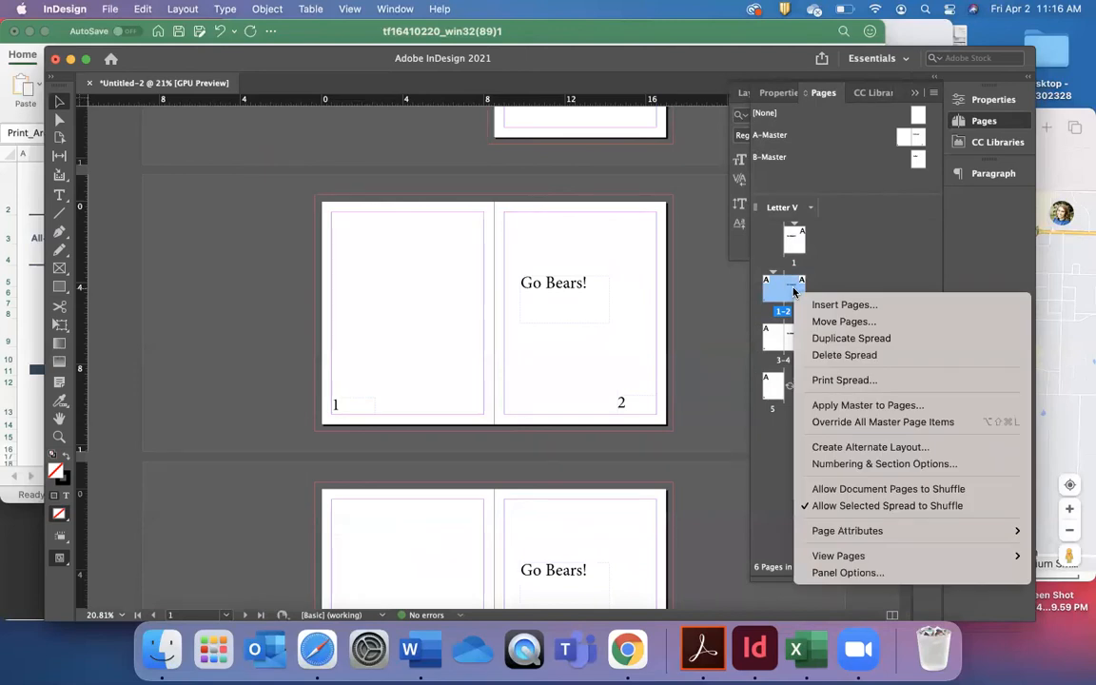
mouse_move(845, 541)
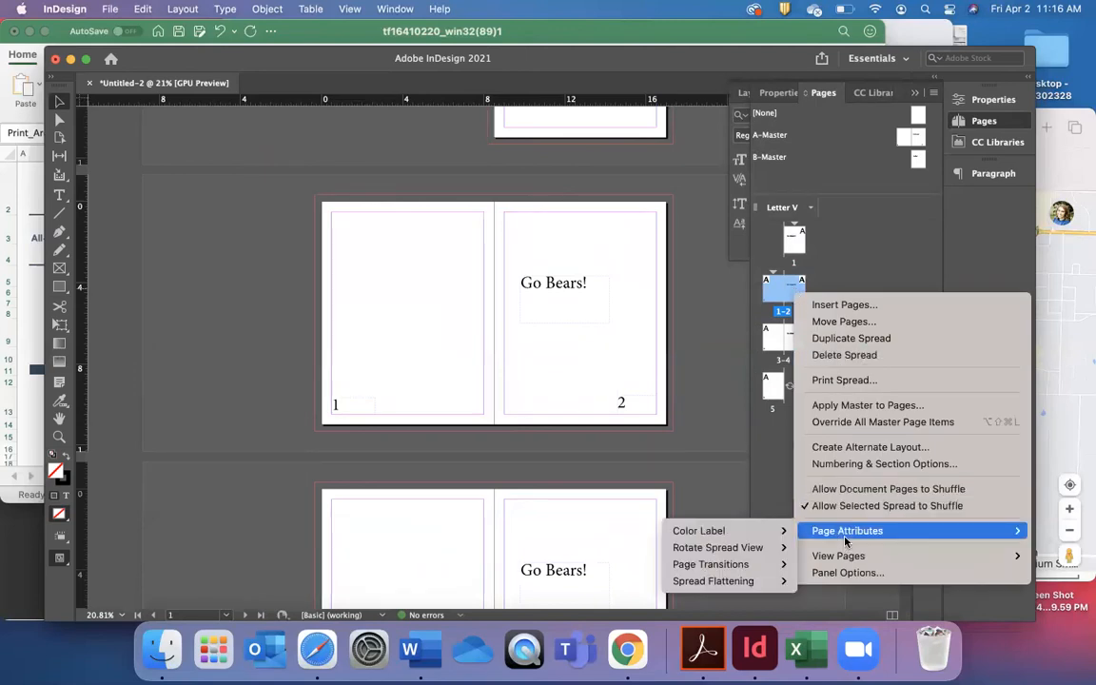
mouse_move(708, 531)
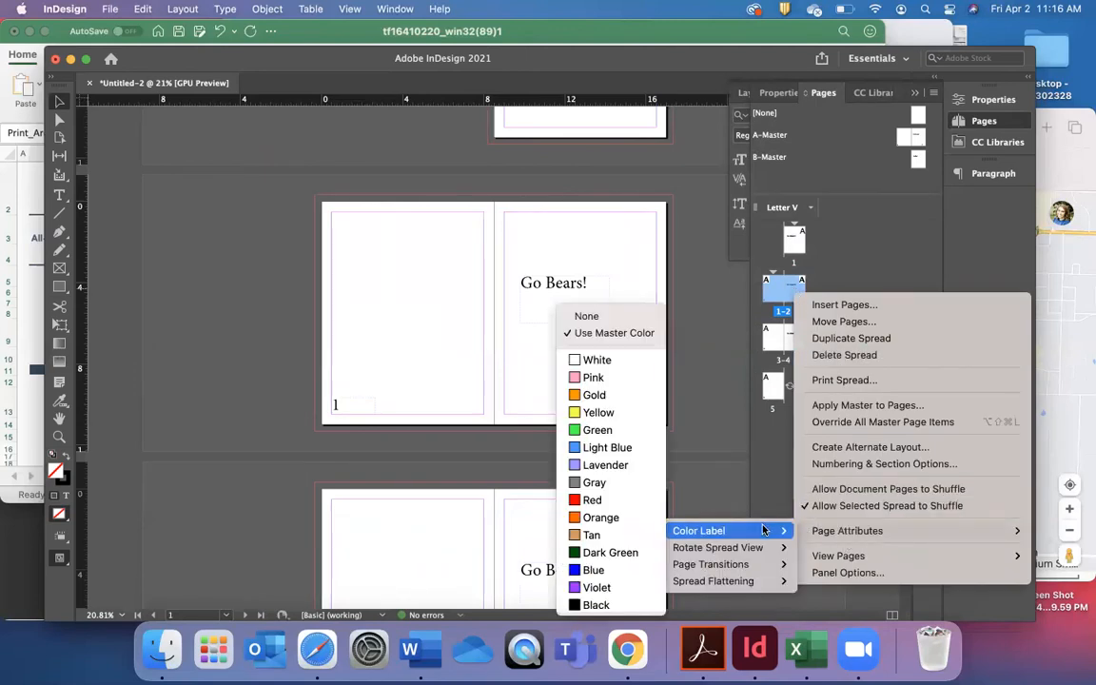
left_click(622, 464)
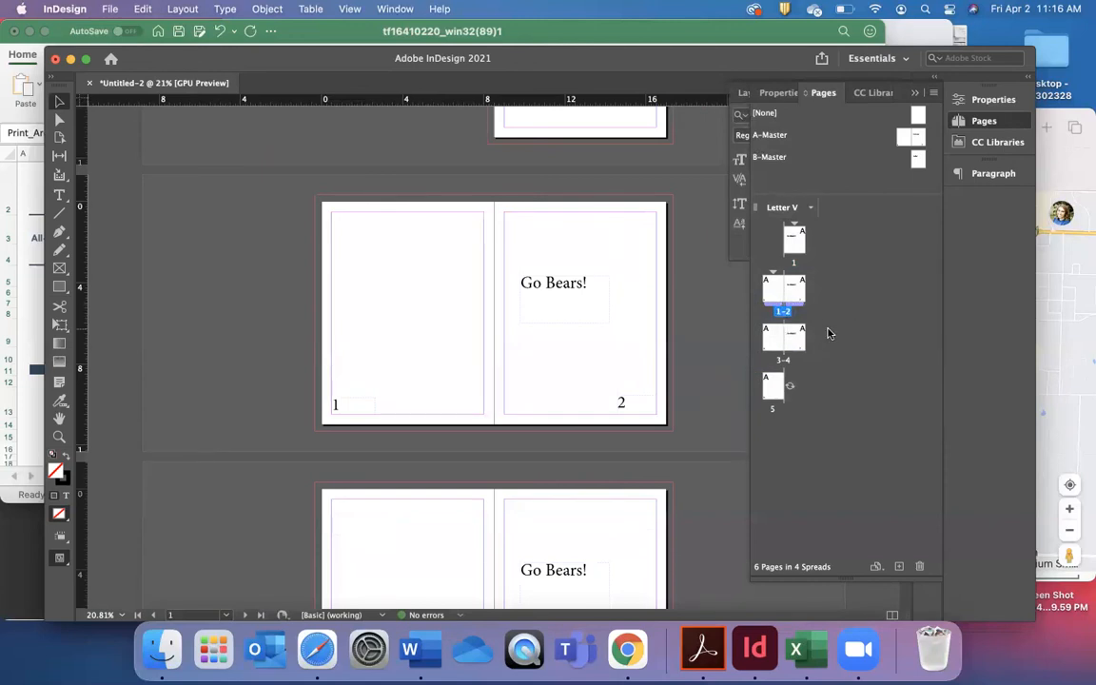
Apply the Red color label to page 3 only, the left page of the 3-4 spread.
left_click(775, 337)
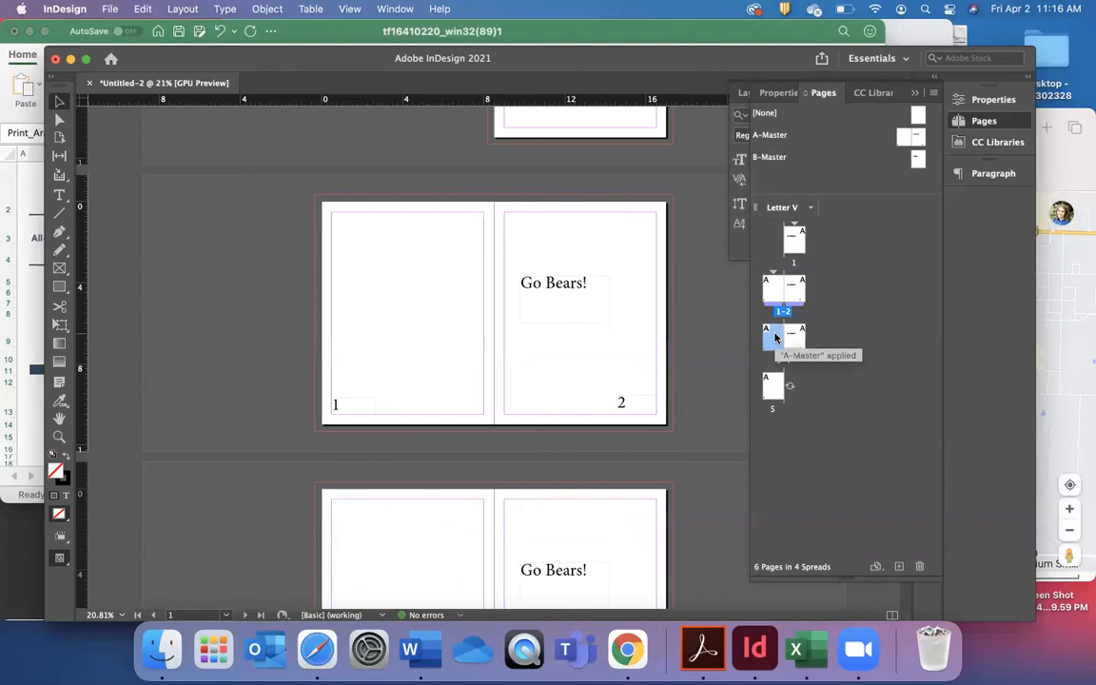
right_click(775, 338)
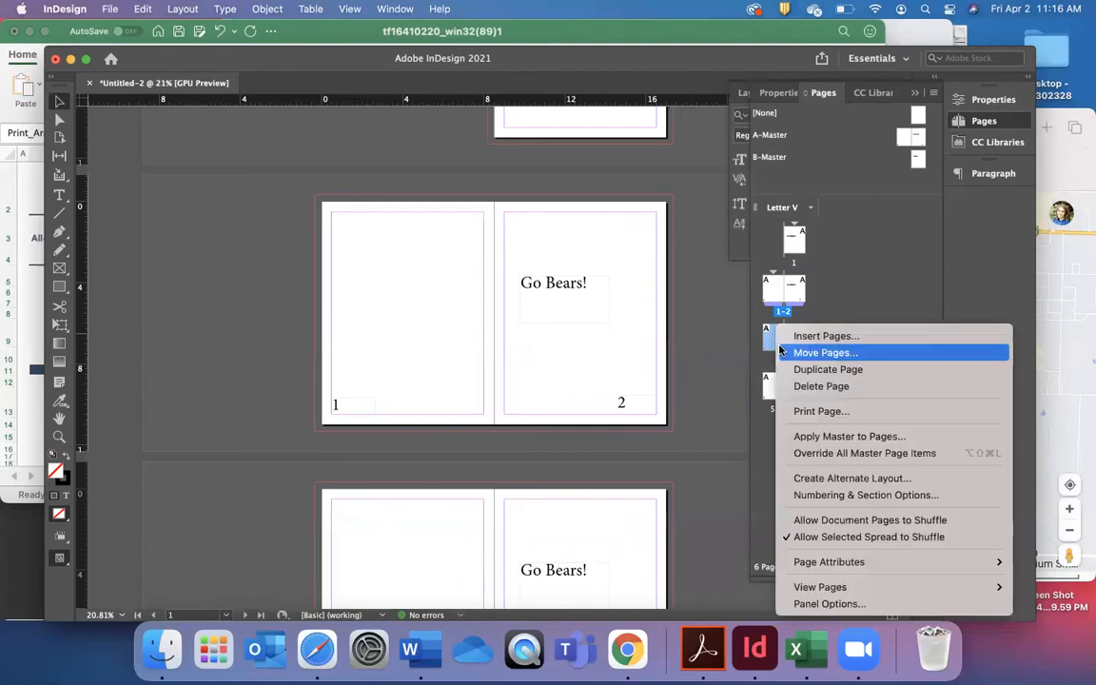
left_click(832, 289)
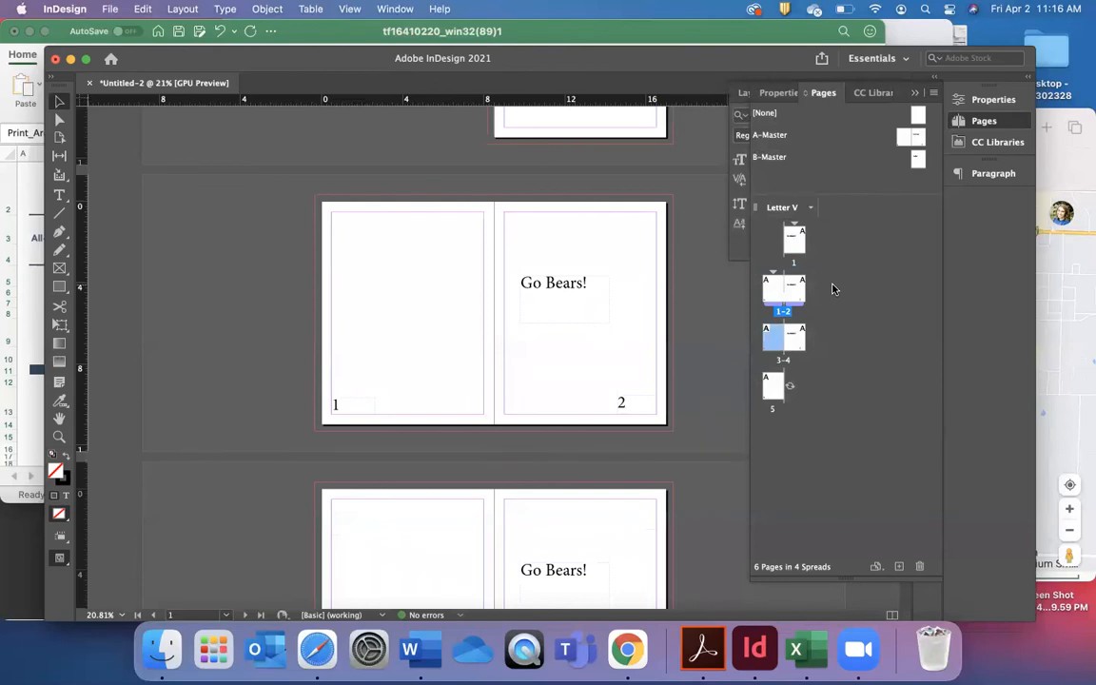
right_click(770, 332)
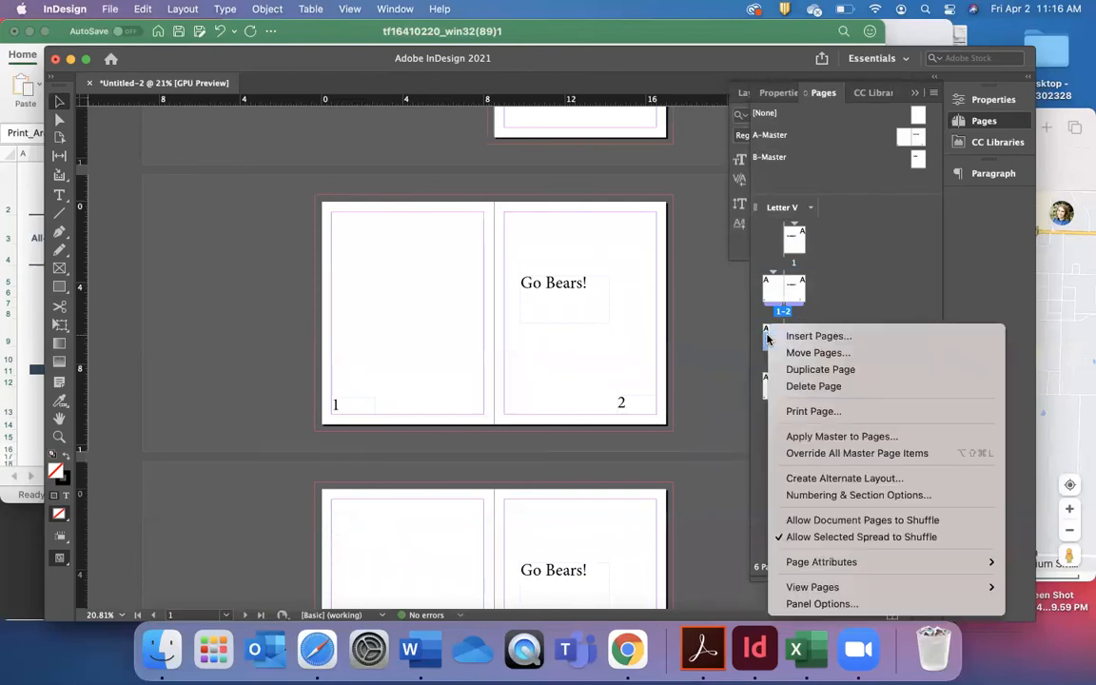
mouse_move(827, 561)
mouse_move(671, 553)
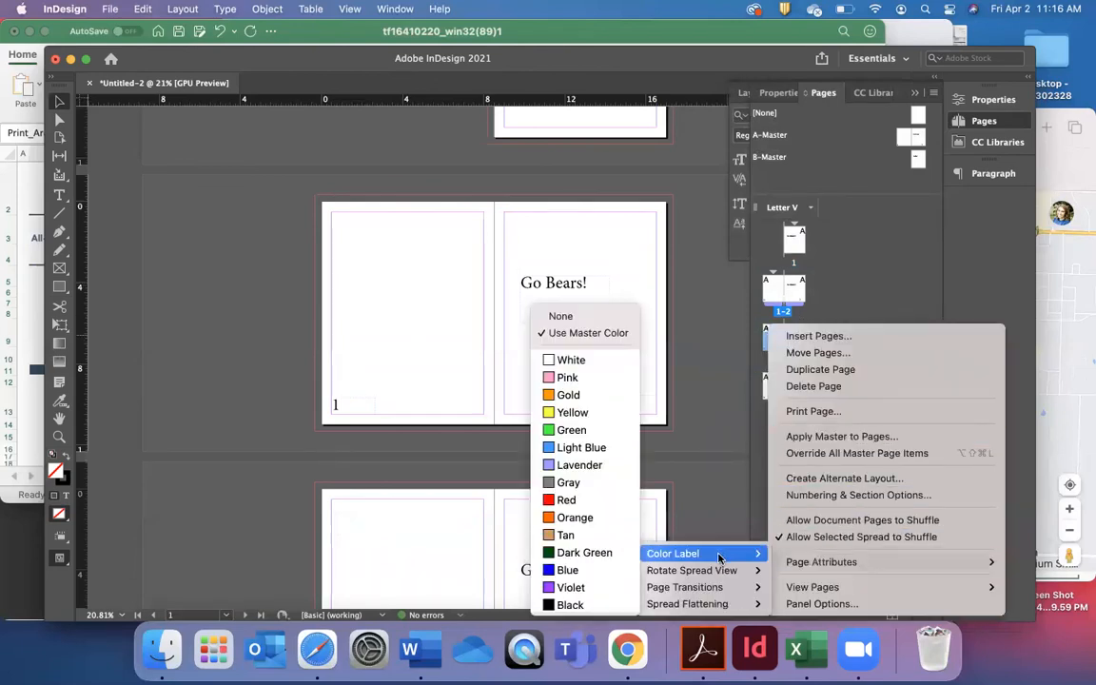
left_click(580, 499)
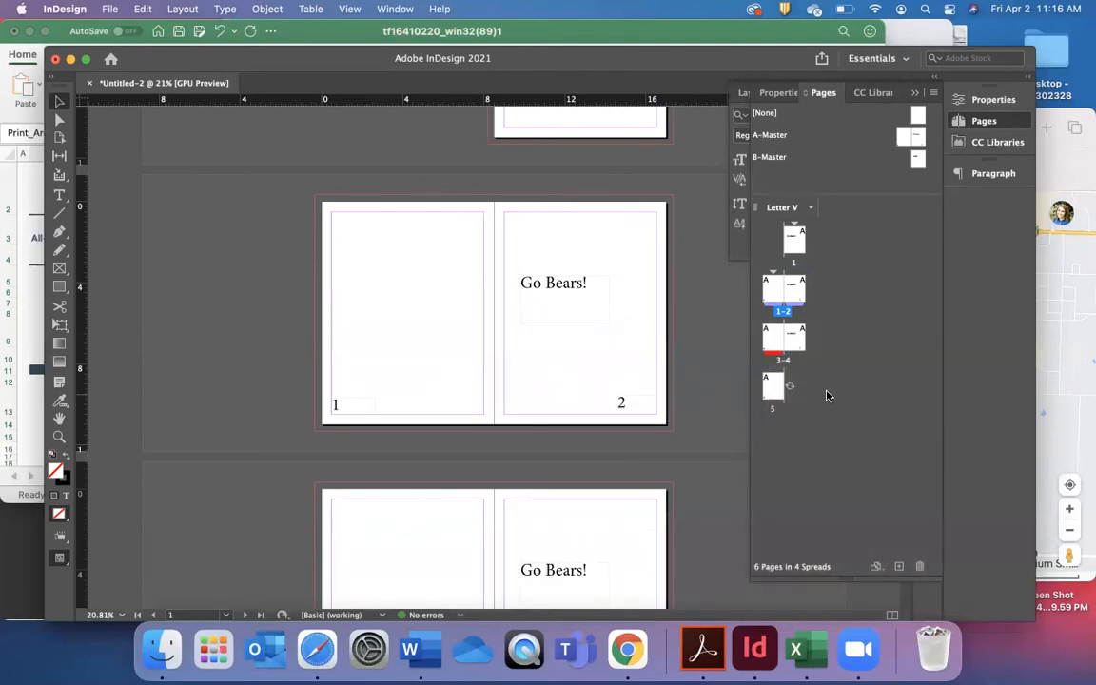
Apply the Green color label to page 4, the right page of the 3-4 spread.
right_click(794, 342)
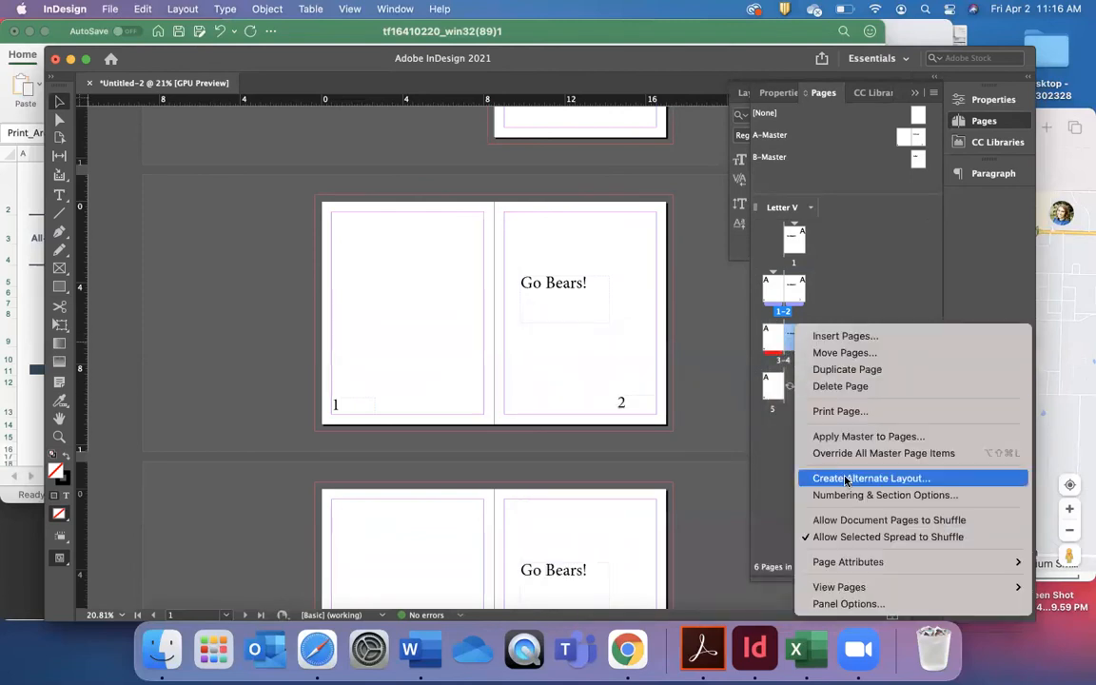
mouse_move(842, 561)
mouse_move(704, 552)
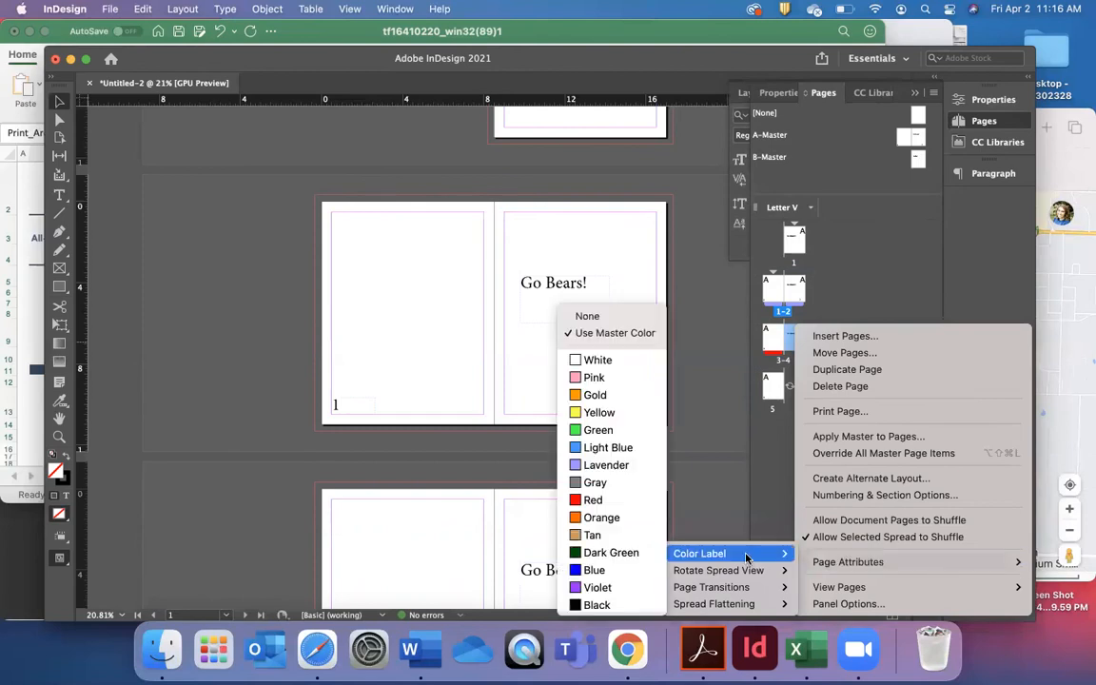
left_click(634, 435)
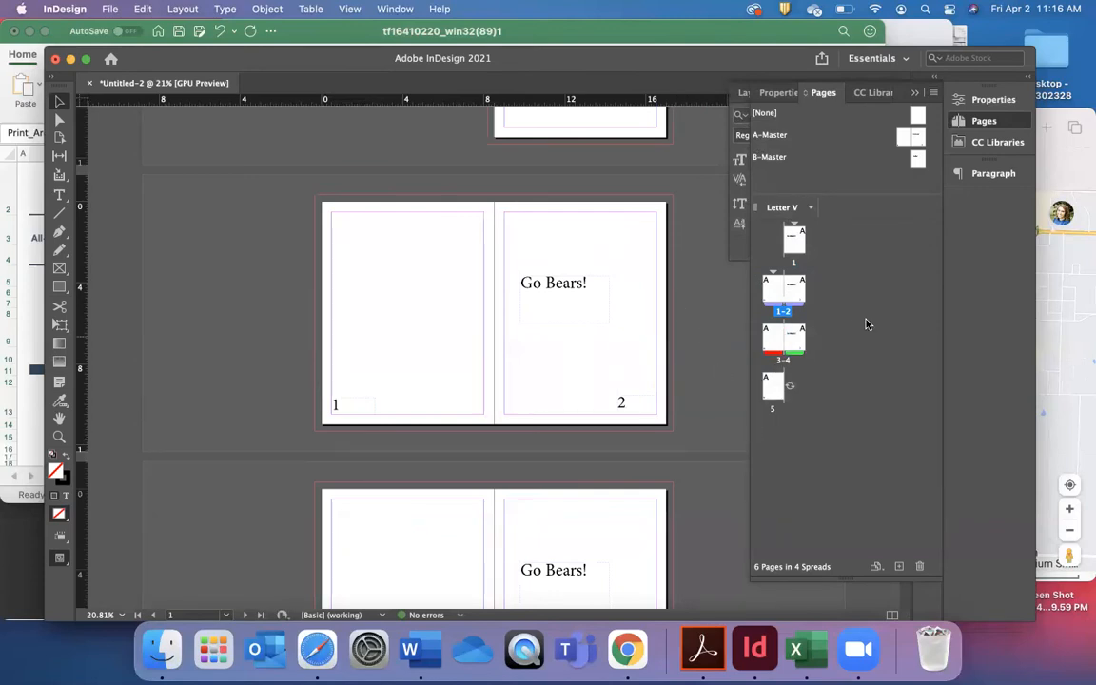
Move the whole lavender-labelled spread so it comes after the spread with the red and green pages.
left_click(778, 290)
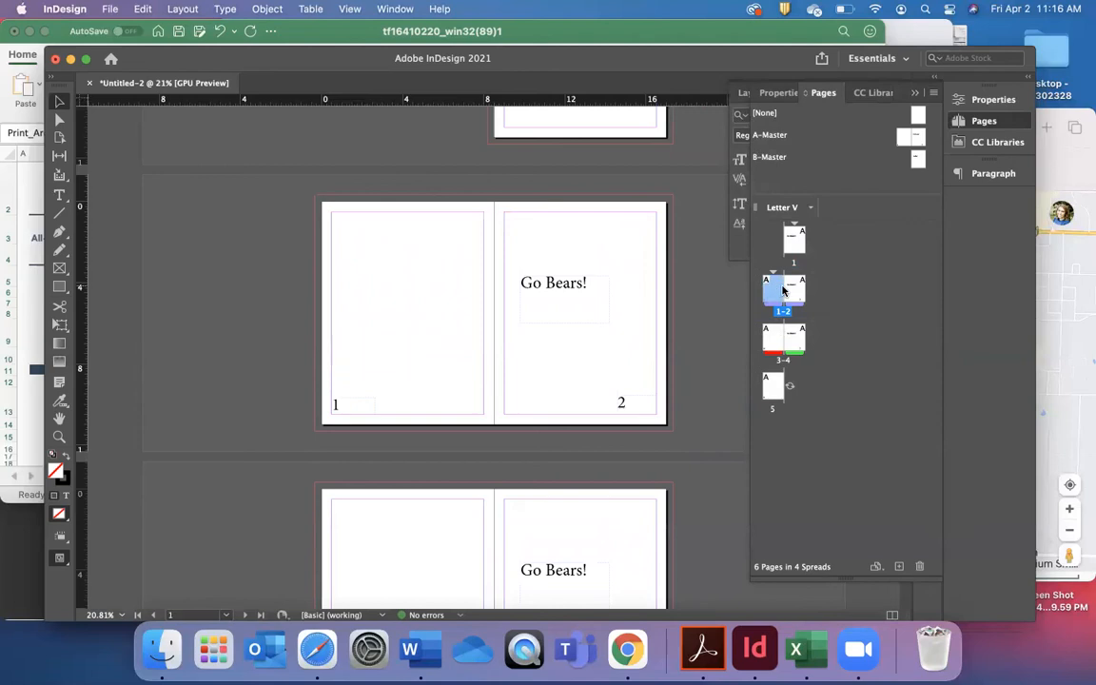
left_click_drag(797, 295, 809, 345)
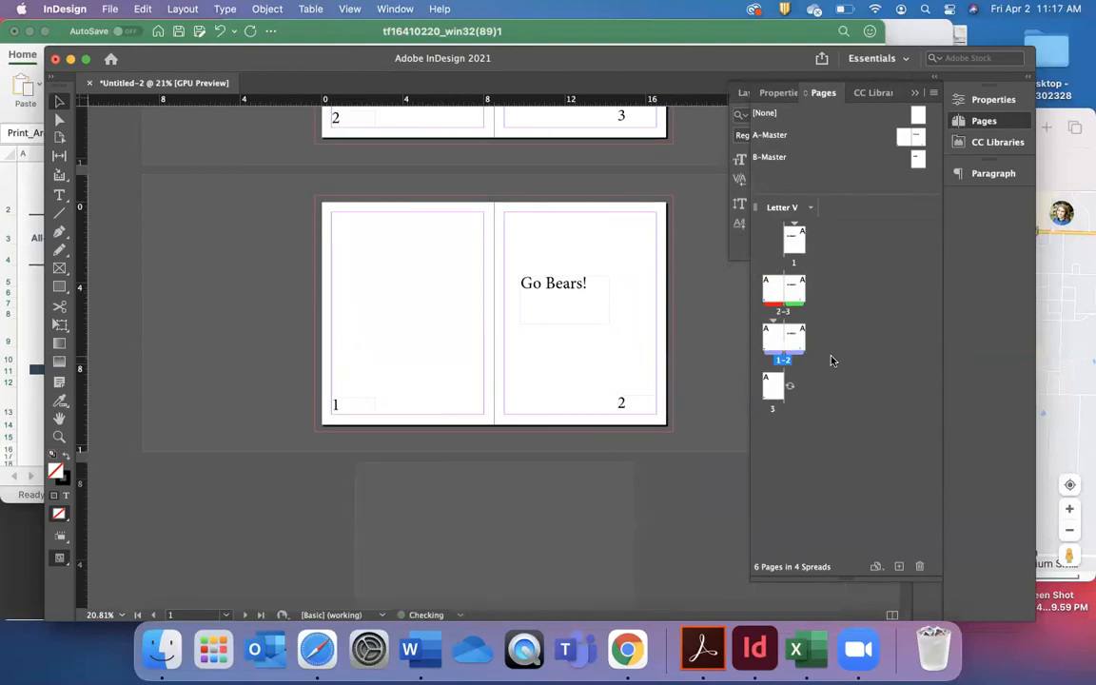
Swap the red- and green-labelled pages so the green page precedes the red one within the same spread.
mouse_move(795, 290)
left_mouse_down()
mouse_move(765, 292)
mouse_move(814, 289)
mouse_move(790, 309)
left_mouse_up()
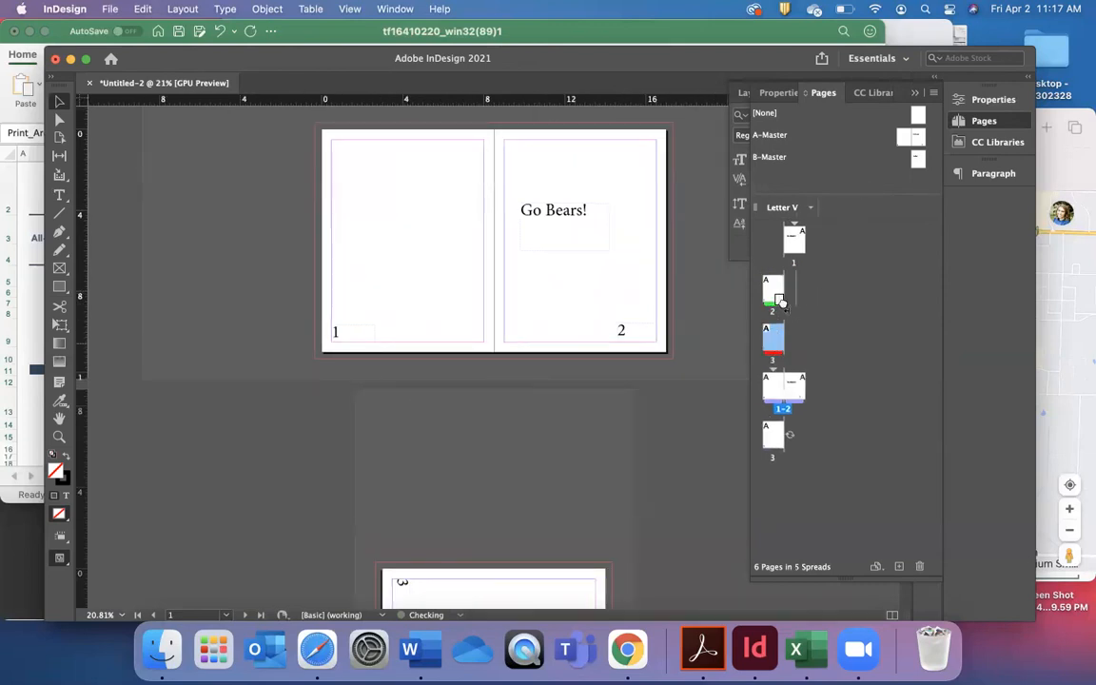
left_click_drag(770, 303, 816, 290)
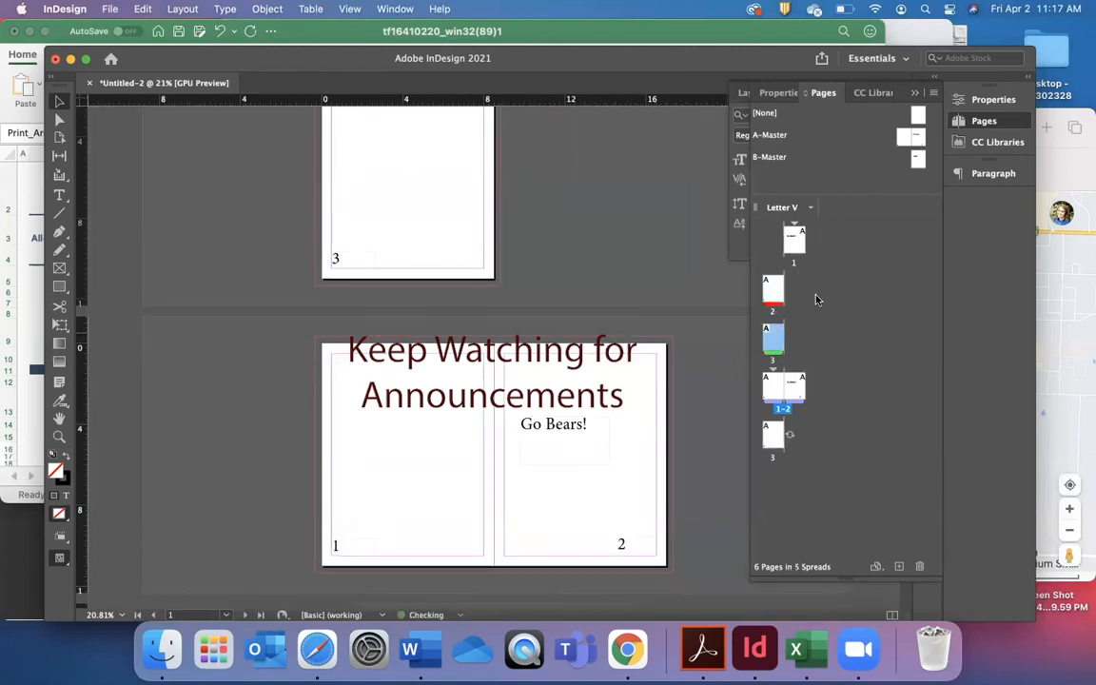
left_click_drag(770, 295, 775, 293)
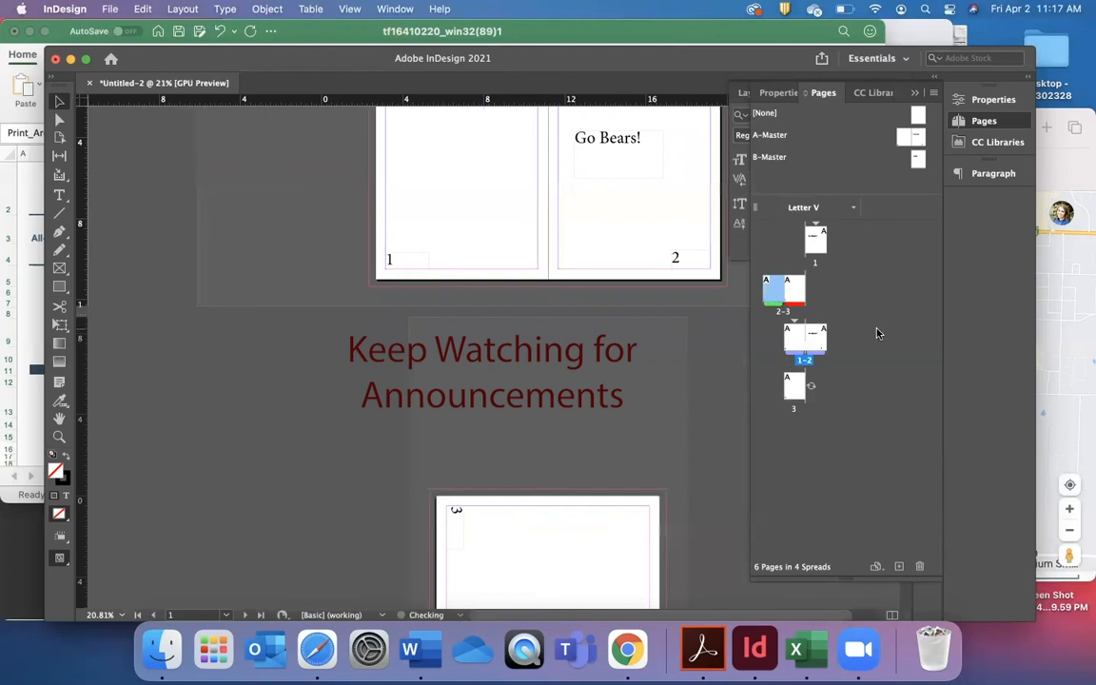